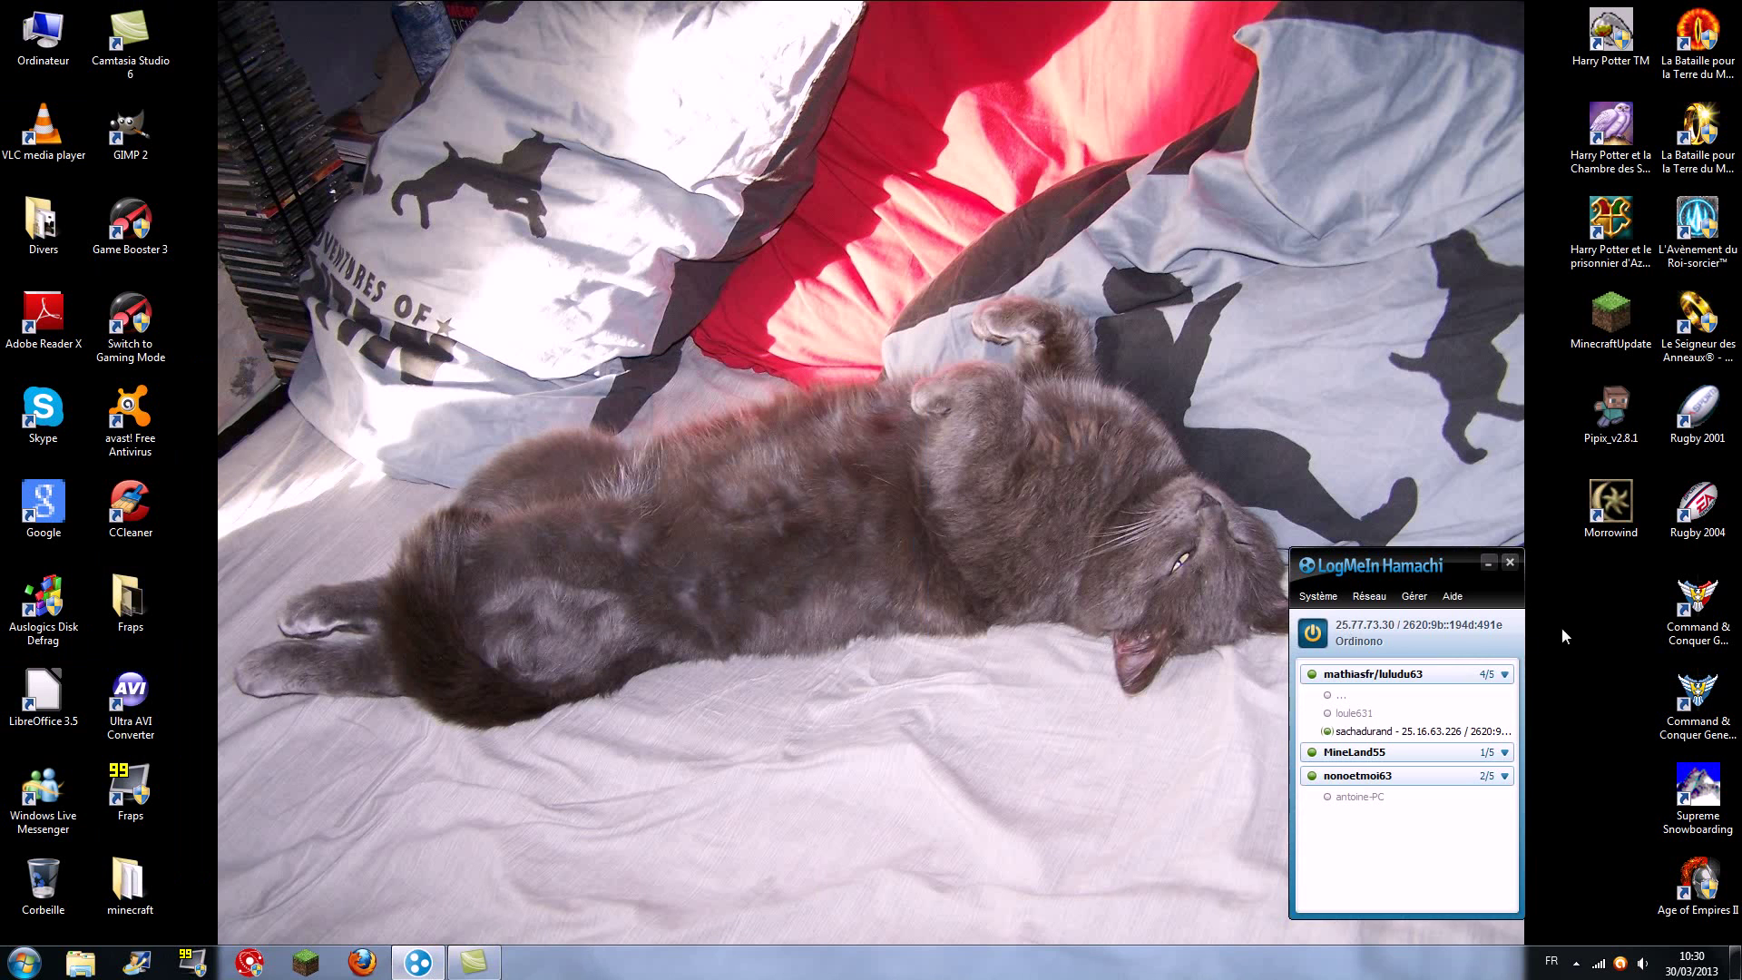
- Minimize the LogMeIn Hamachi window and open the Google shortcut from the desktop in Firefox
{"action": "left_click", "coordinate": [1487, 562]}
{"action": "mouse_move", "coordinate": [1607, 313]}
{"action": "left_mouse_down"}
{"action": "mouse_move", "coordinate": [750, 373]}
{"action": "mouse_move", "coordinate": [1568, 376]}
{"action": "mouse_move", "coordinate": [1569, 298]}
{"action": "mouse_move", "coordinate": [1598, 316]}
{"action": "left_mouse_up"}
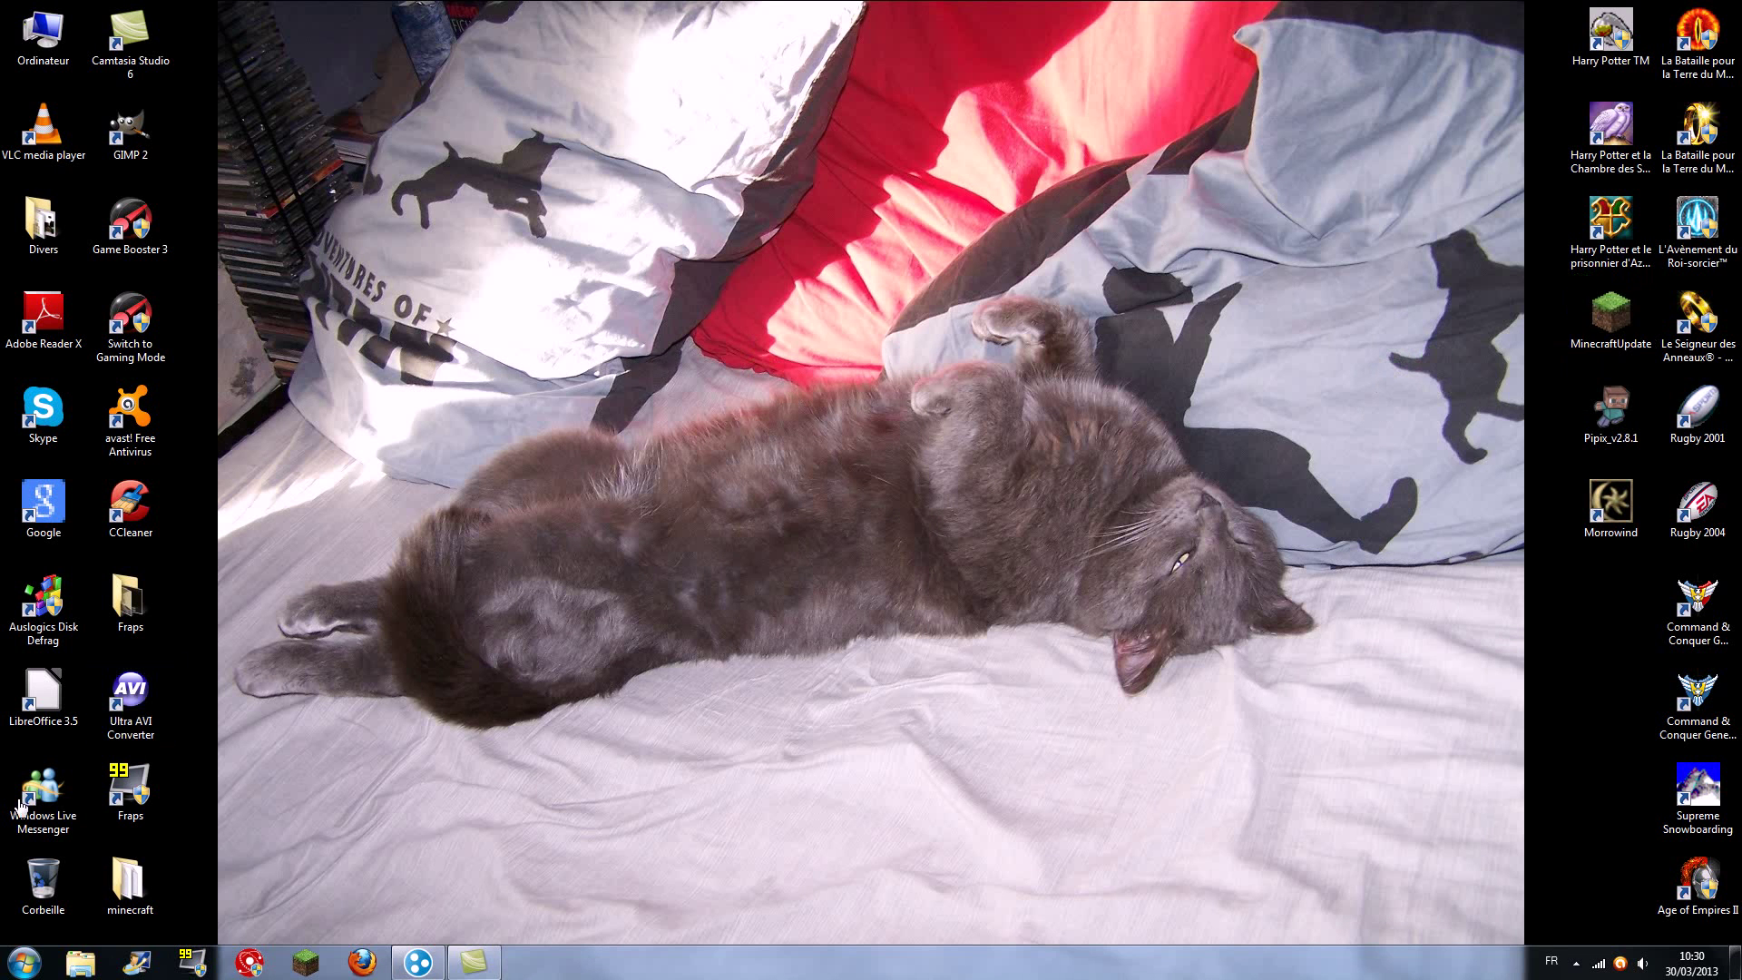
{"action": "key", "text": "super"}
{"action": "key", "text": "super"}
{"action": "left_click", "coordinate": [38, 497]}
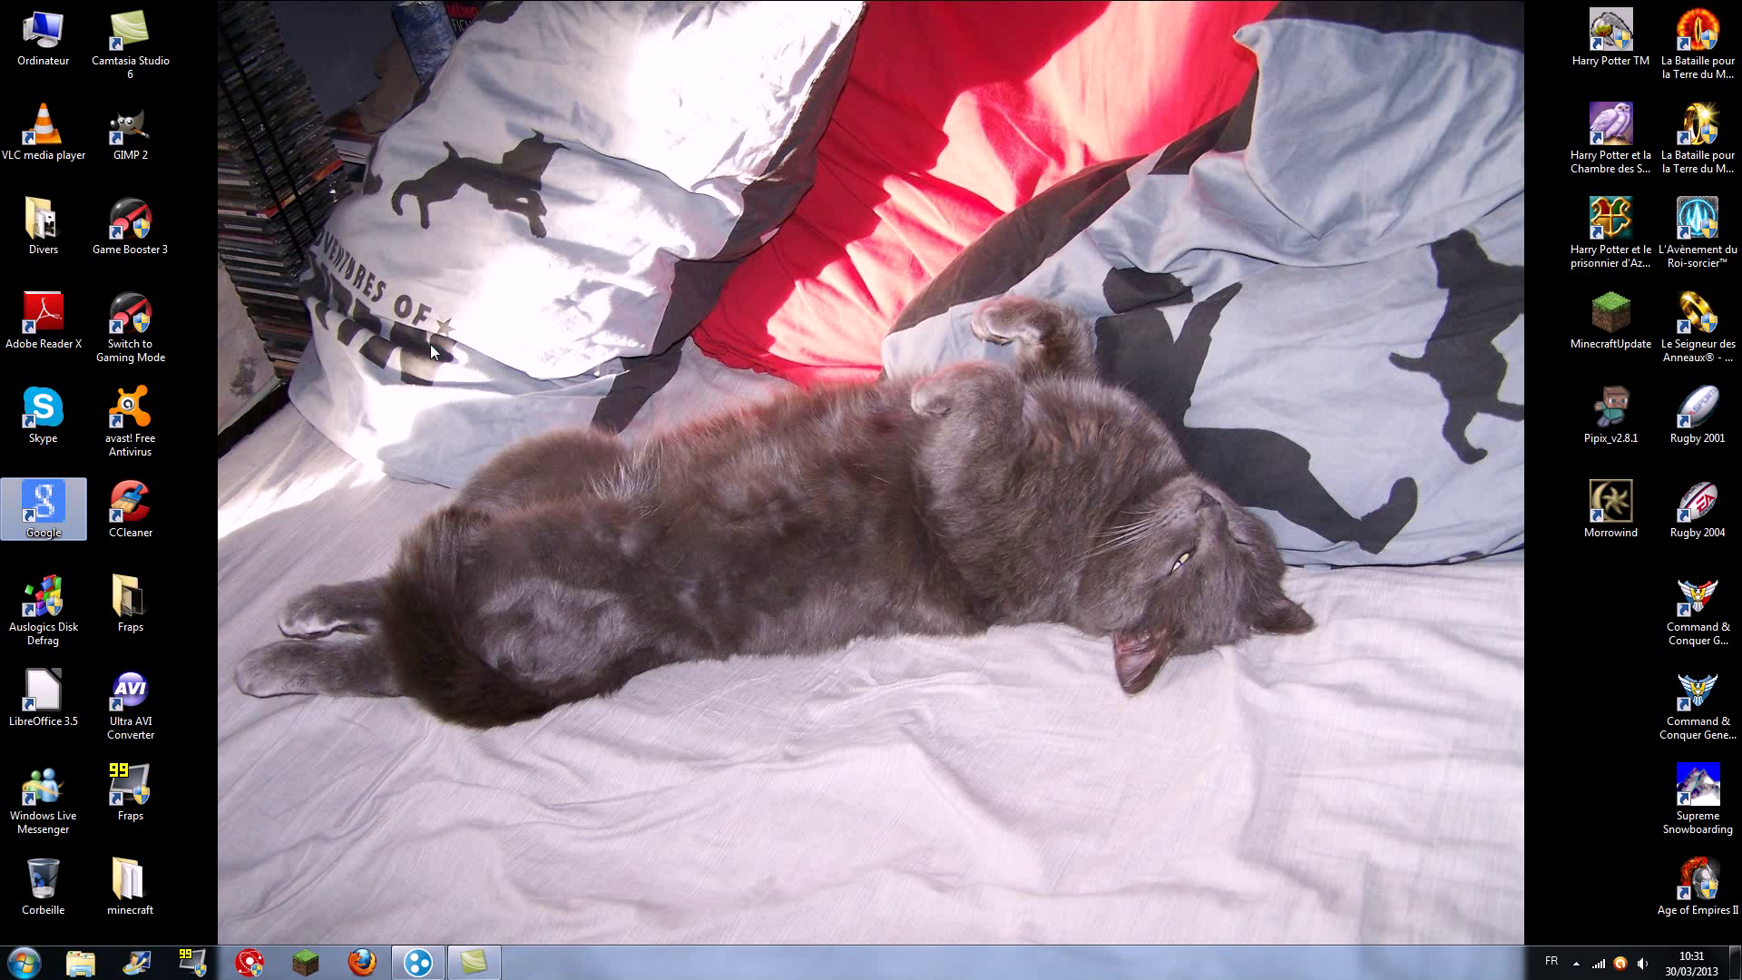
{"action": "key", "text": "Return"}
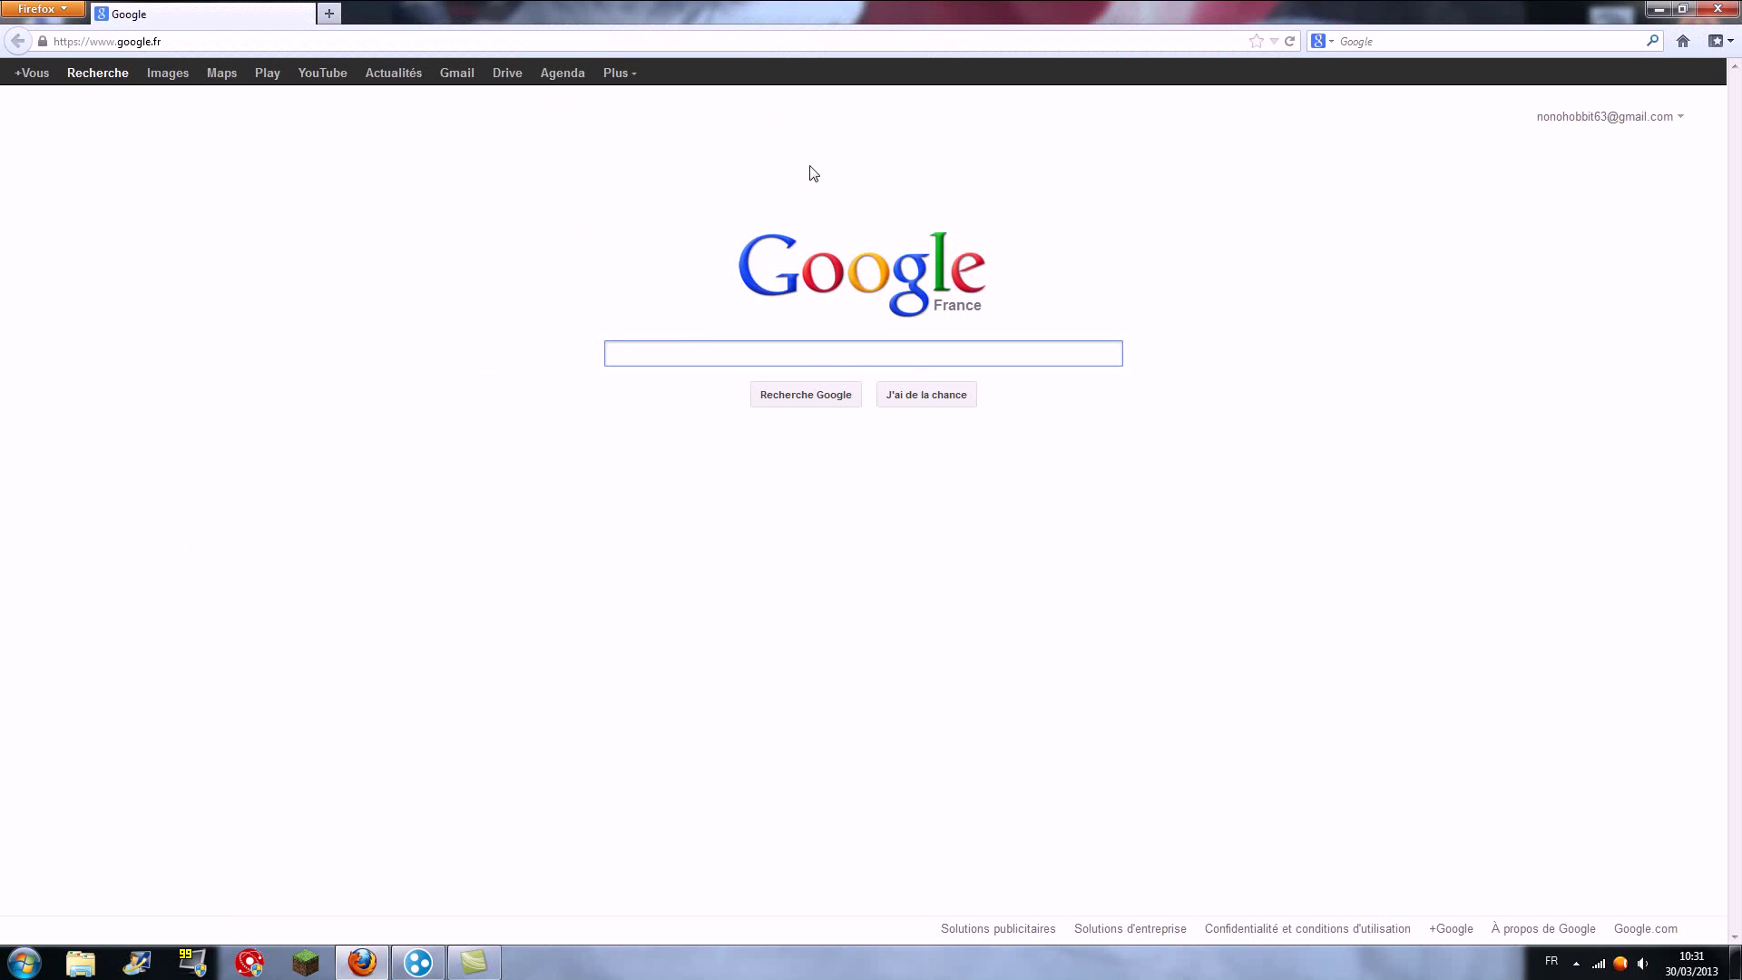
- Search Google for "Minecraft.net" and open the official Minecraft website from the results
{"action": "type", "text": "Minecraft"}
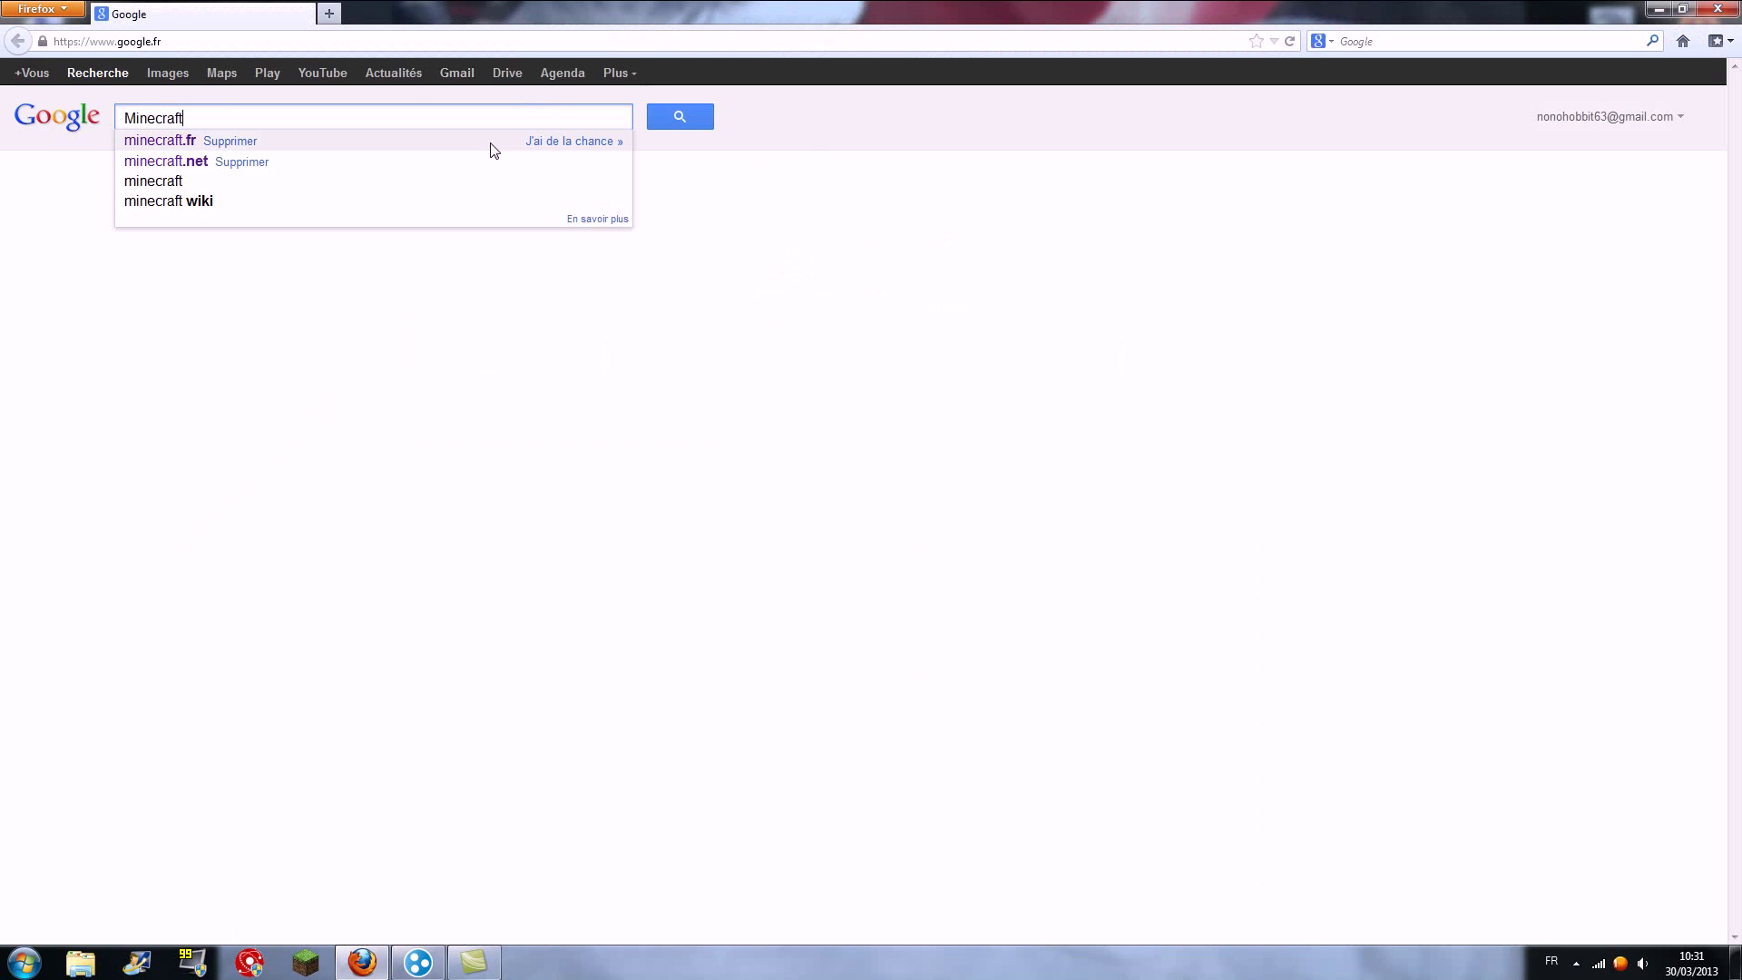
{"action": "type", "text": ".net"}
{"action": "key", "text": "Return"}
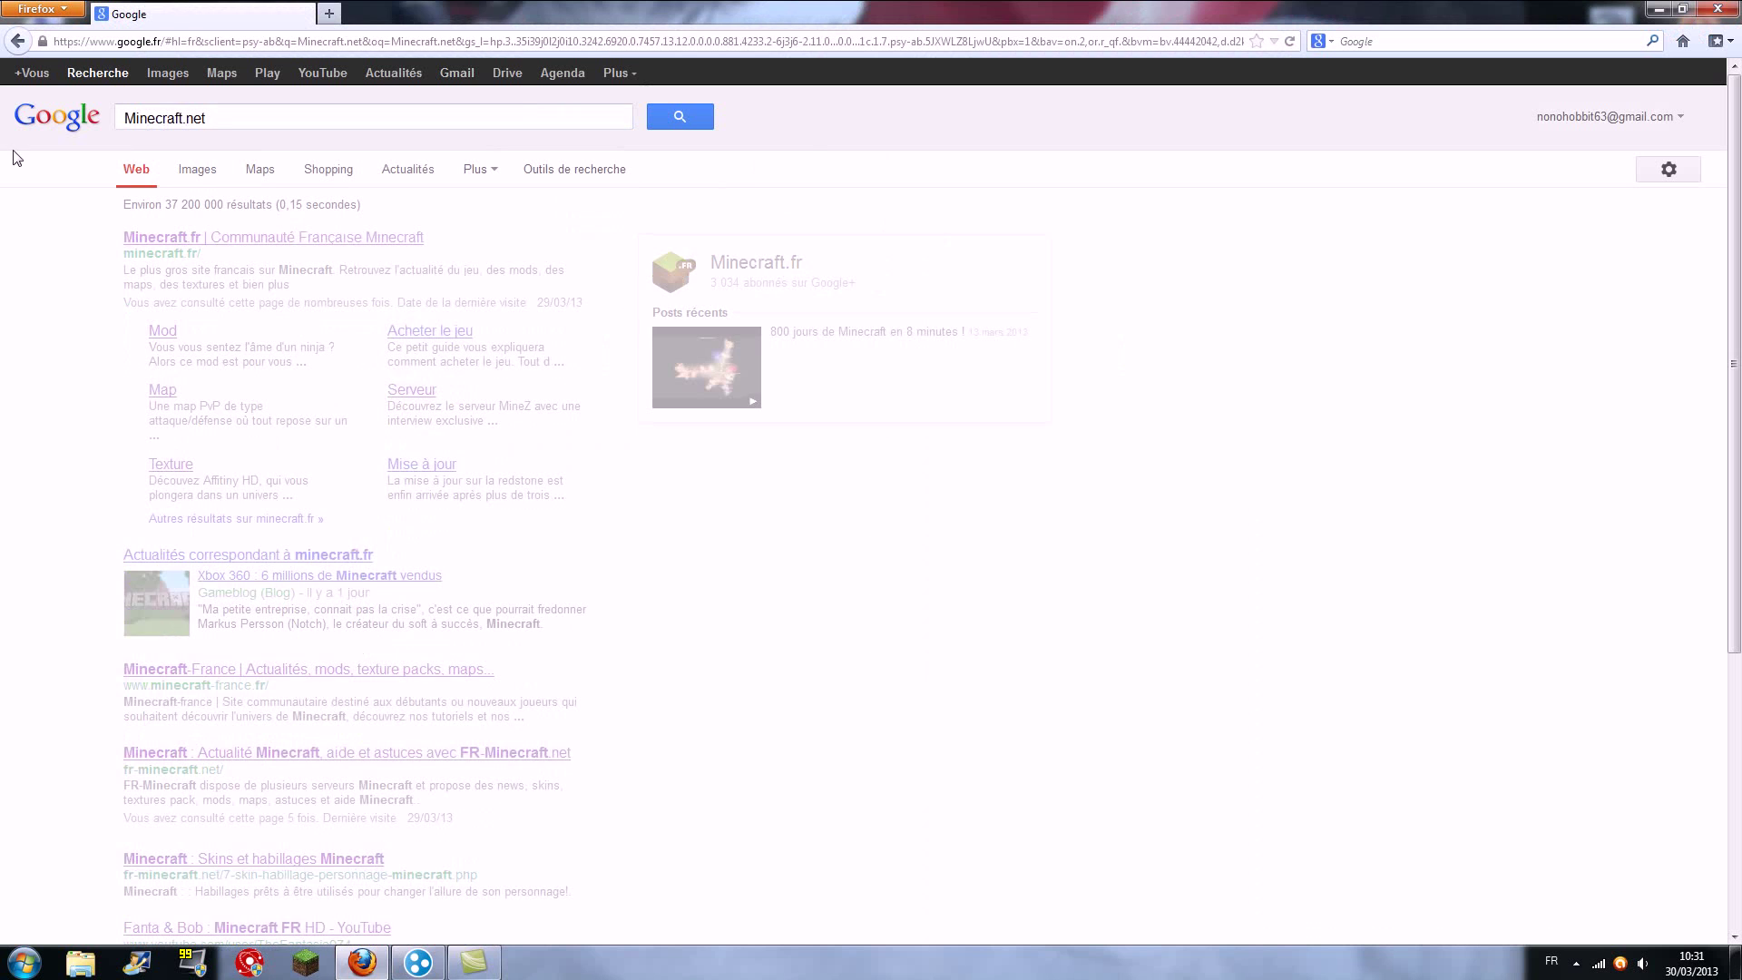
{"action": "left_click", "coordinate": [150, 239]}
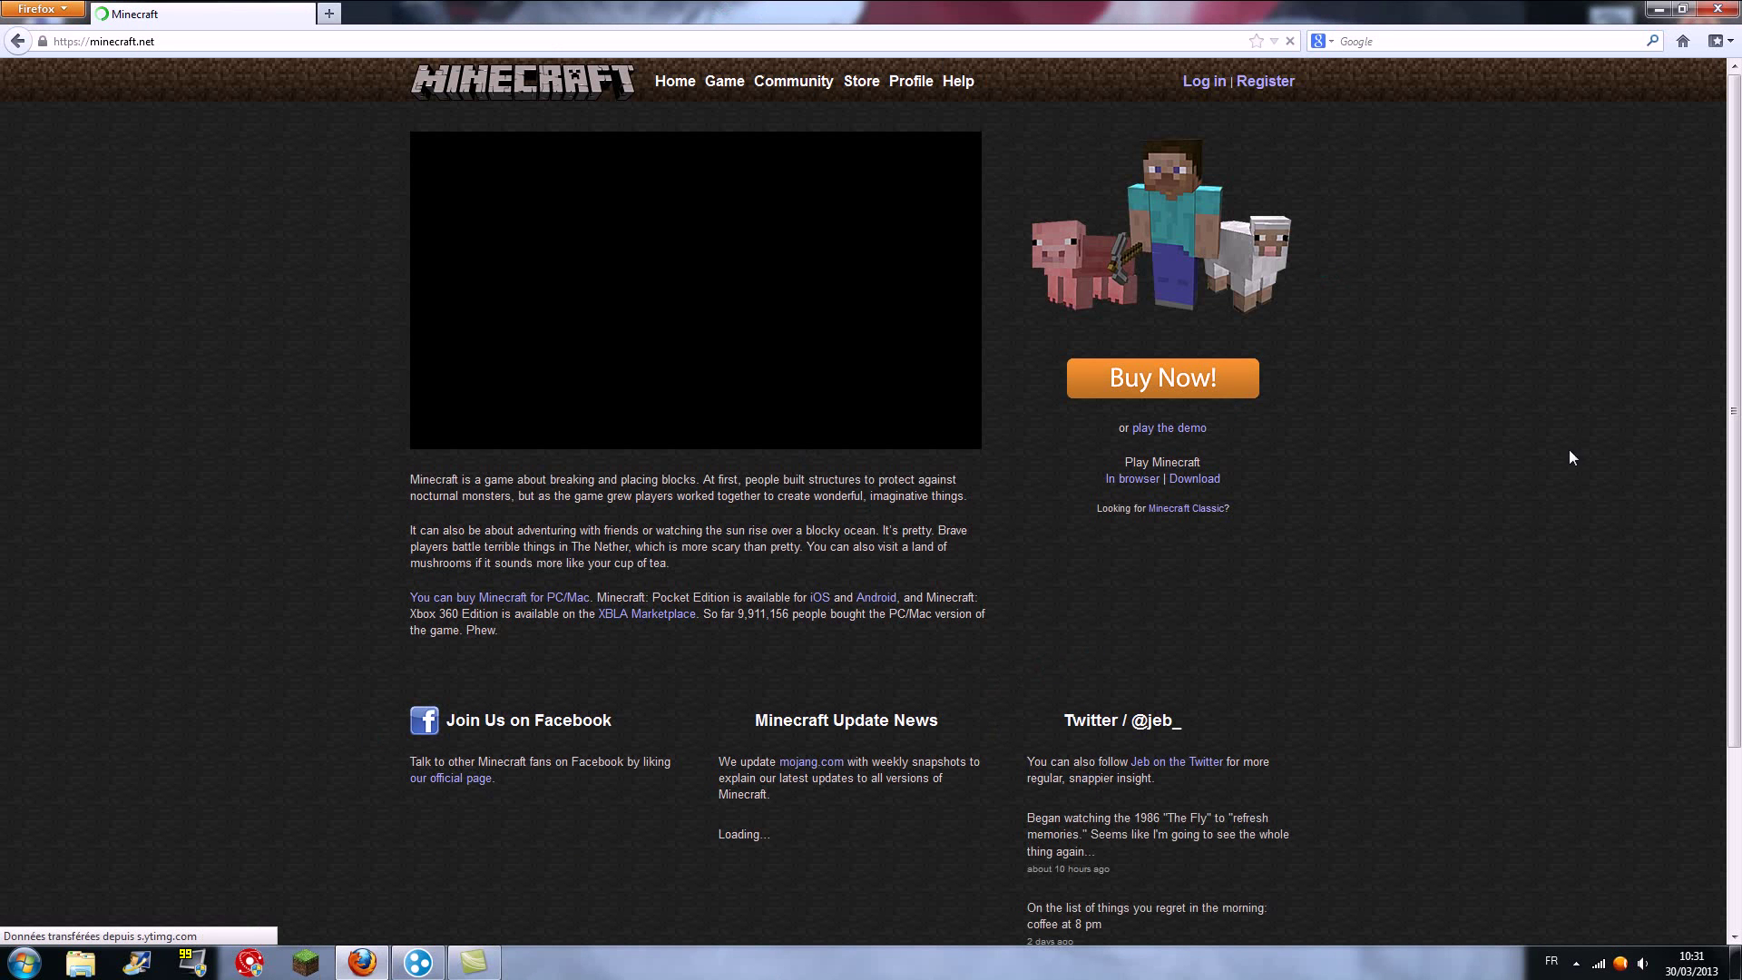
- Open the Minecraft site's Download page from the home page
{"action": "scroll", "coordinate": [785, 681], "scroll_direction": "down", "scroll_amount": 3}
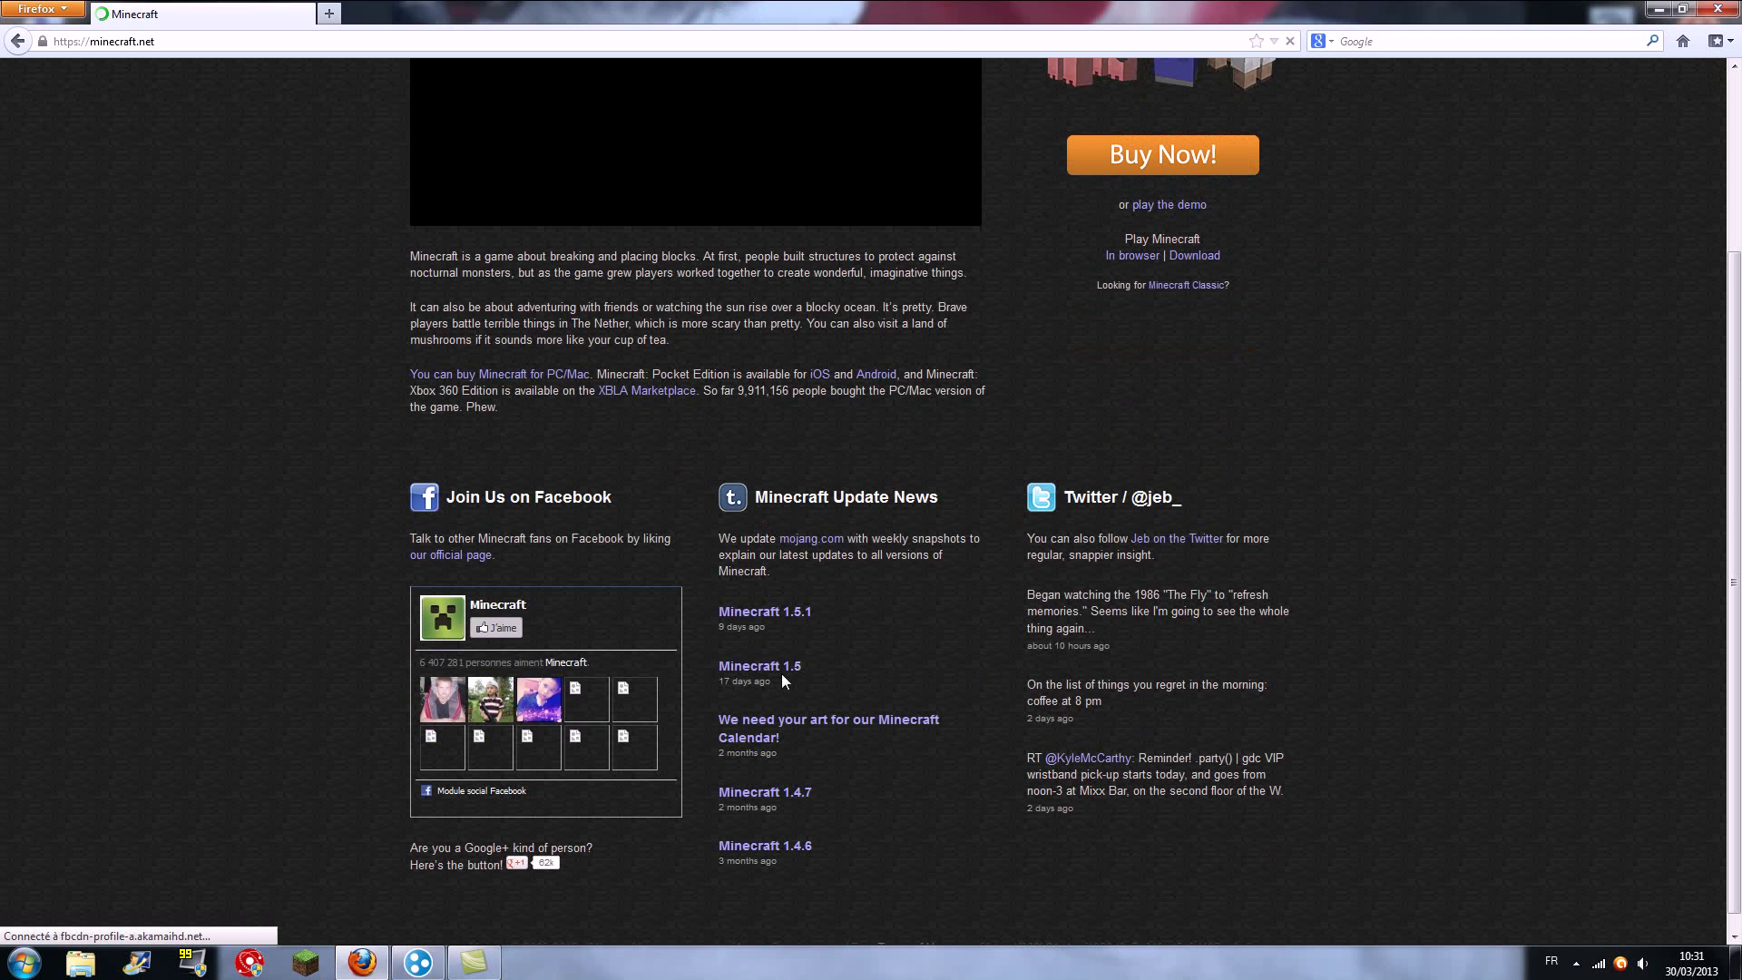
{"action": "scroll", "coordinate": [700, 688], "scroll_direction": "up", "scroll_amount": 3}
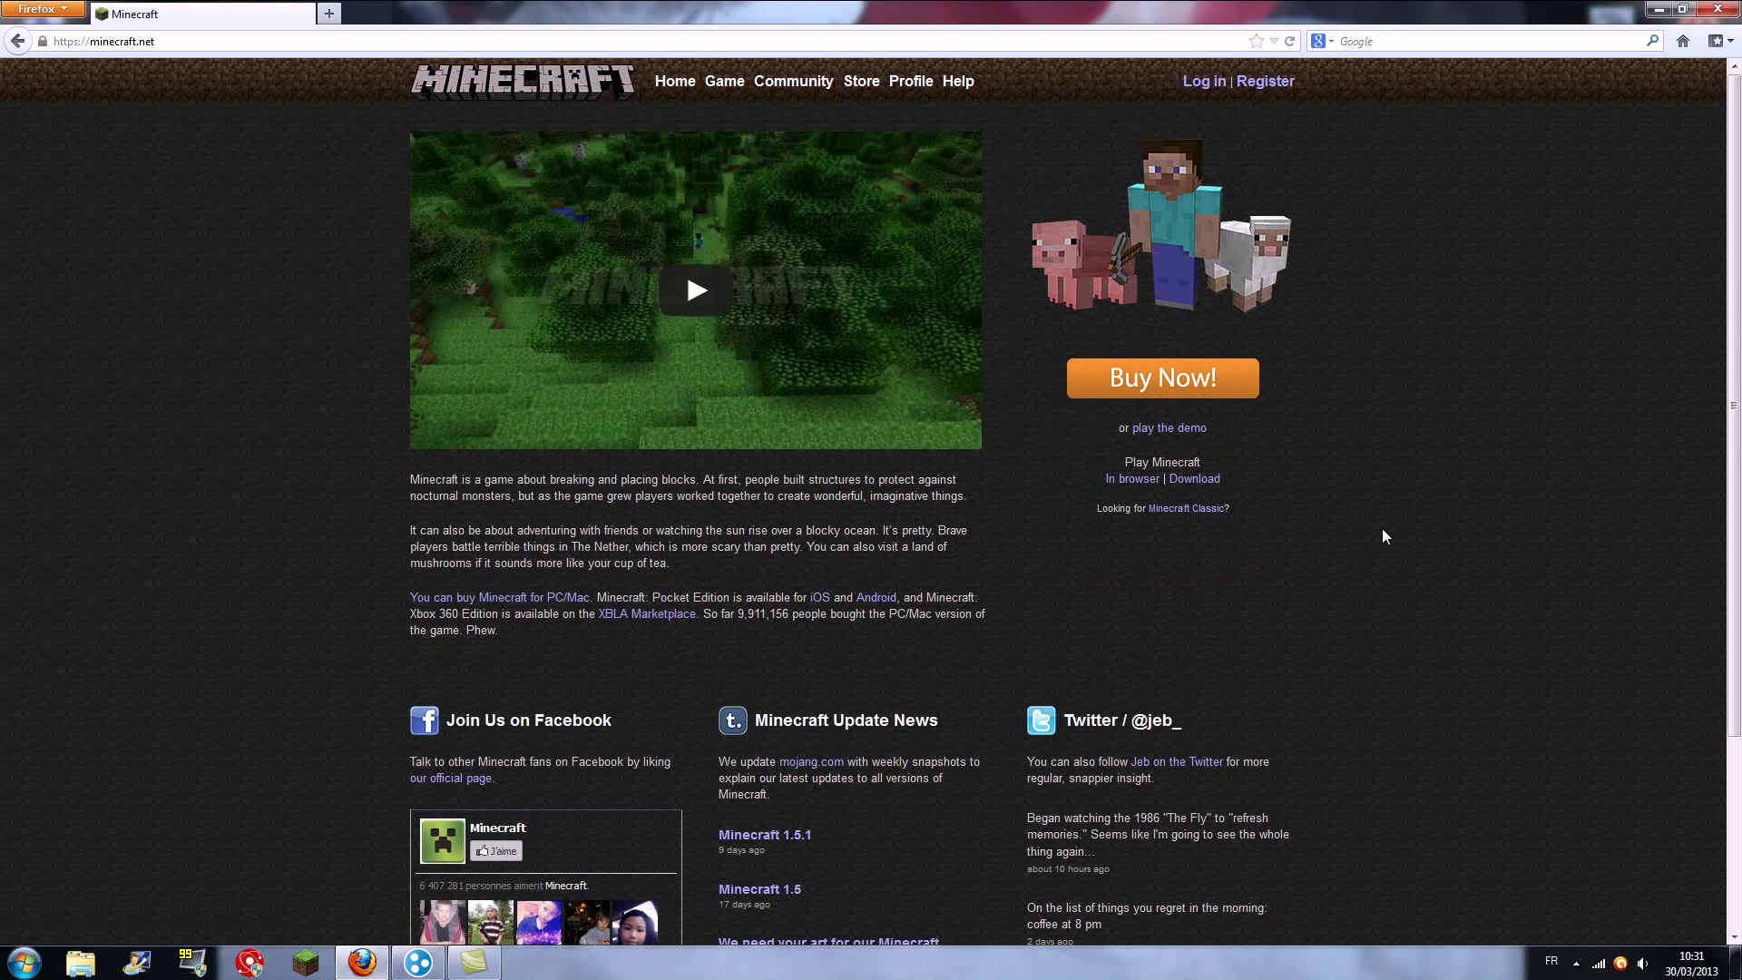
{"action": "left_click", "coordinate": [1184, 490]}
{"action": "right_click", "coordinate": [1182, 481]}
{"action": "left_click", "coordinate": [1498, 481]}
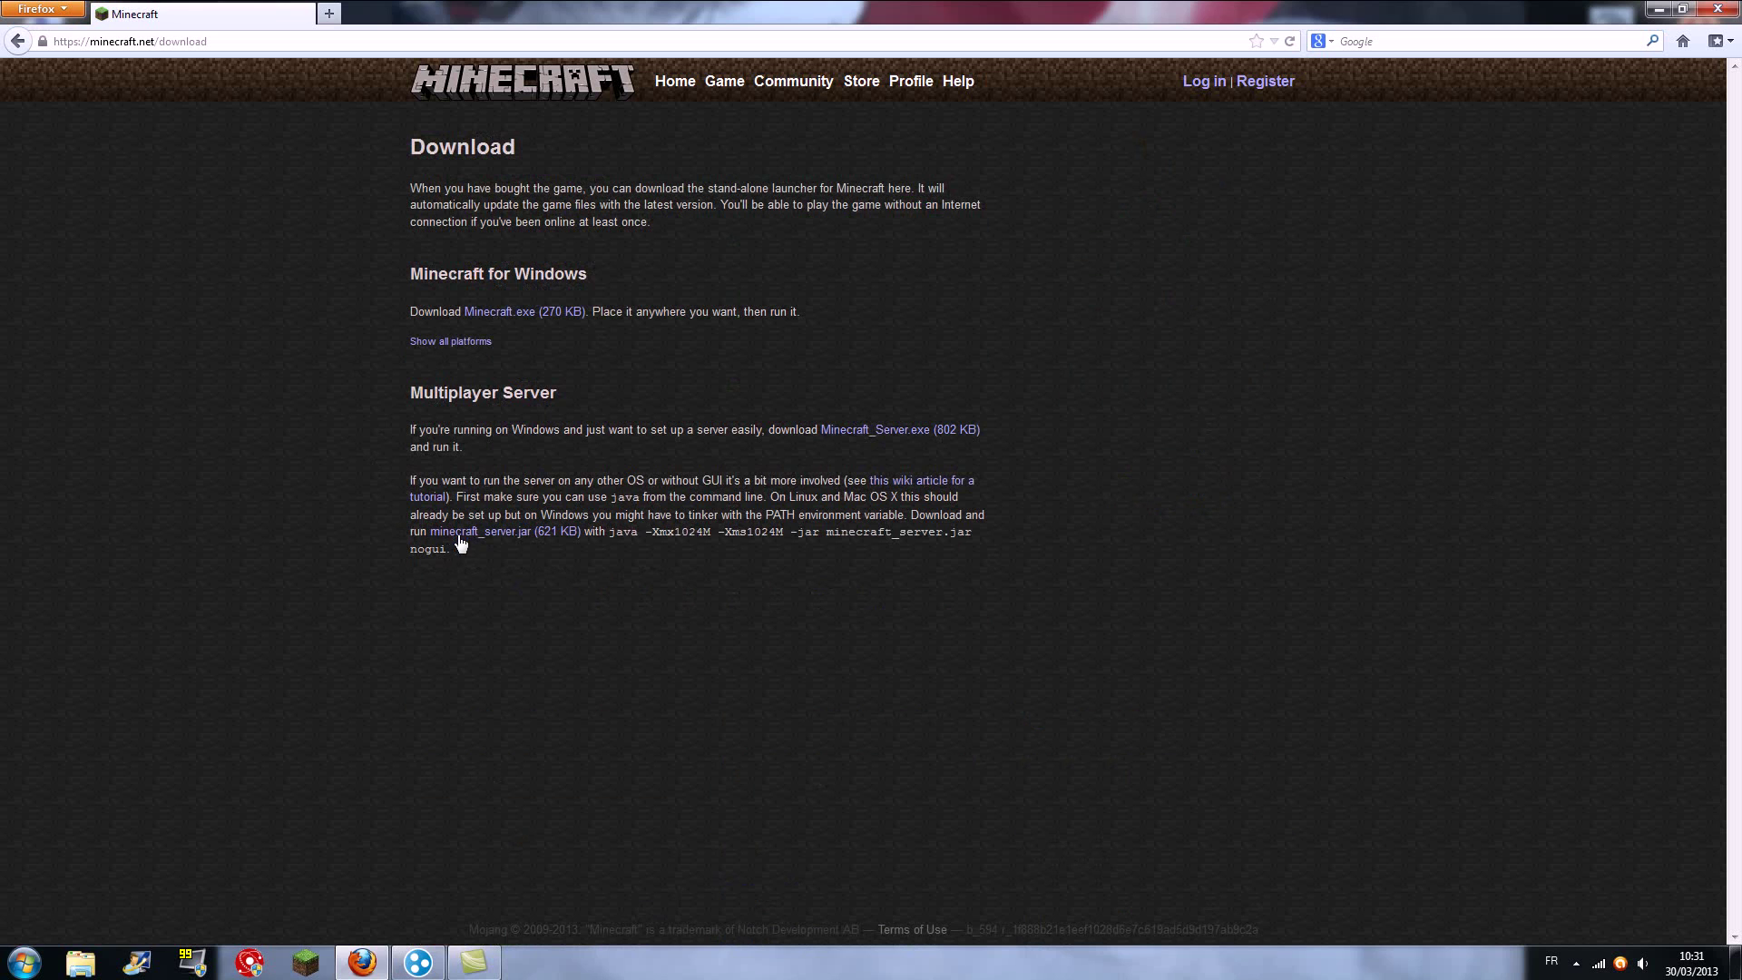
- Download Minecraft_Server.exe, saving the file, and minimize the browser to show the desktop
{"action": "left_click", "coordinate": [862, 432]}
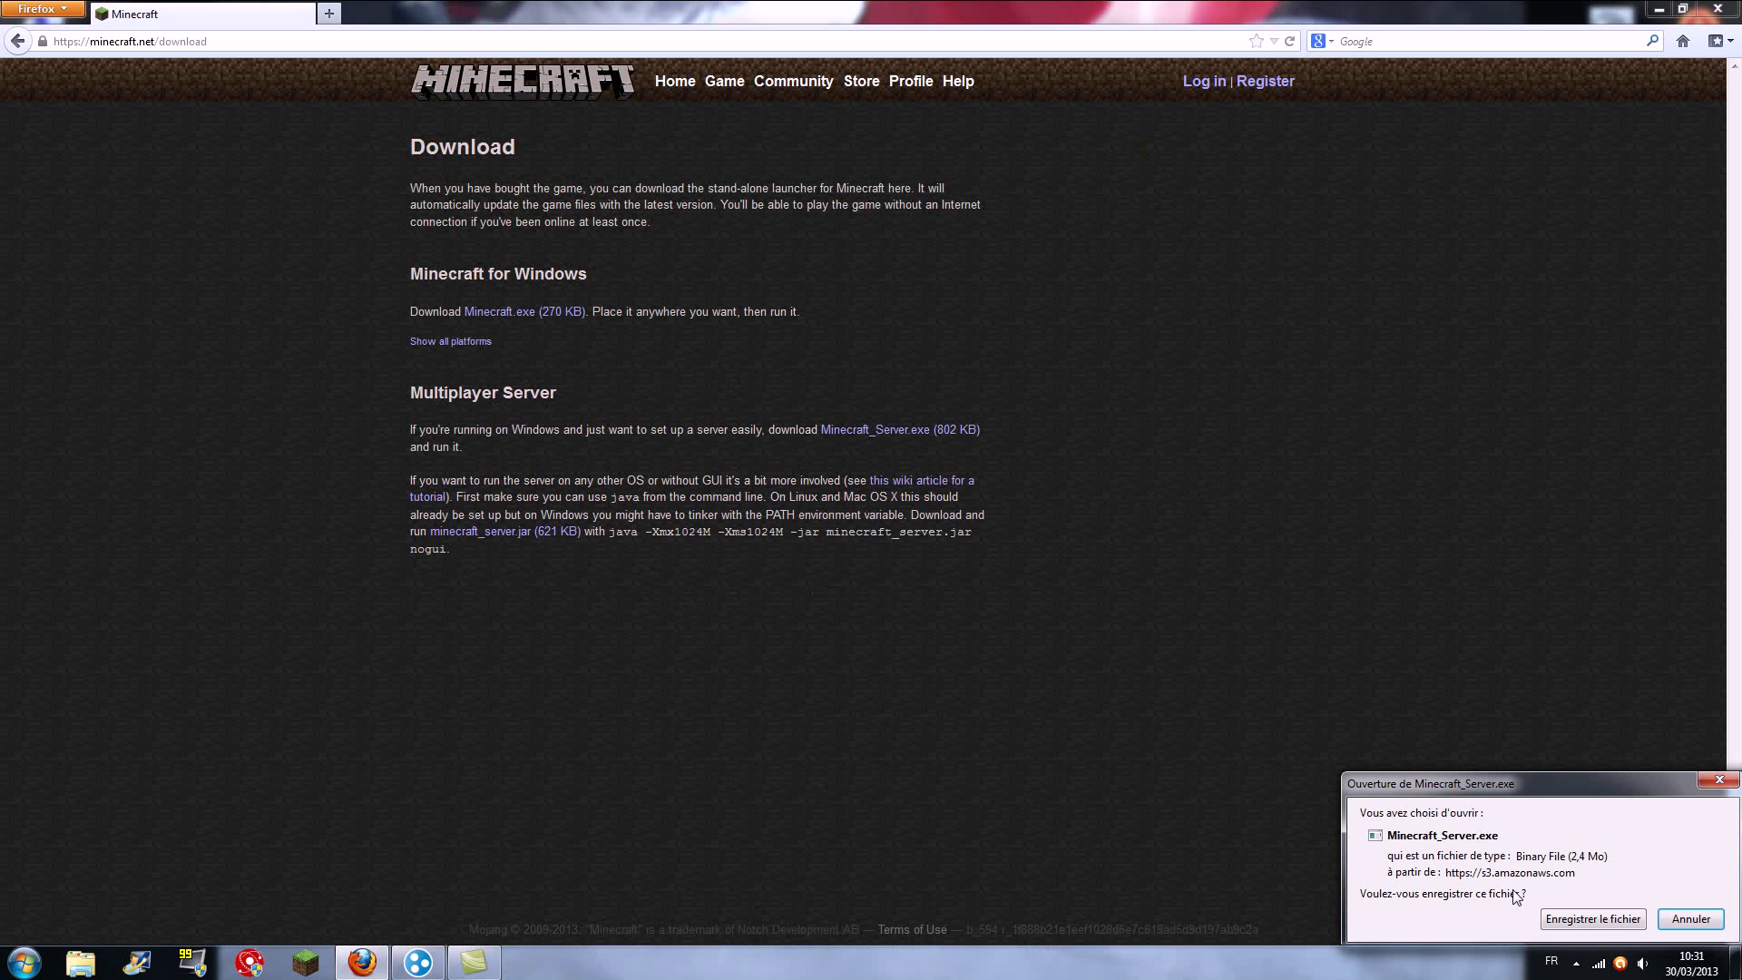
{"action": "left_click", "coordinate": [1612, 922]}
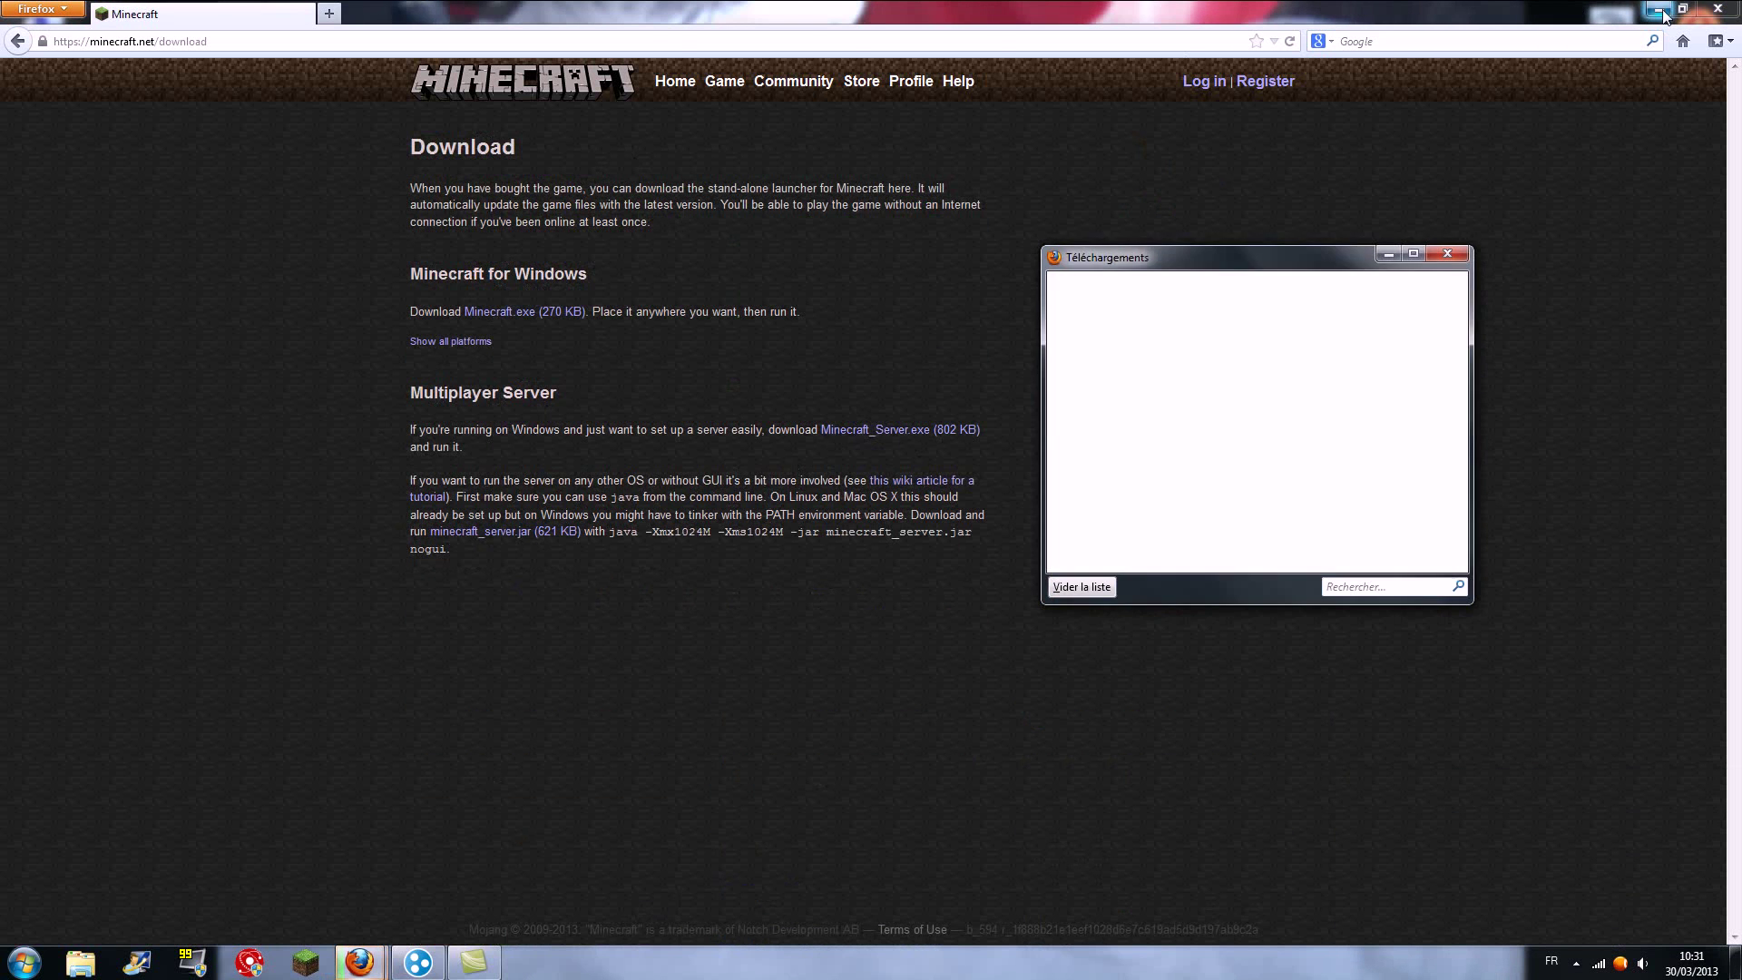
{"action": "key", "text": "super+d"}
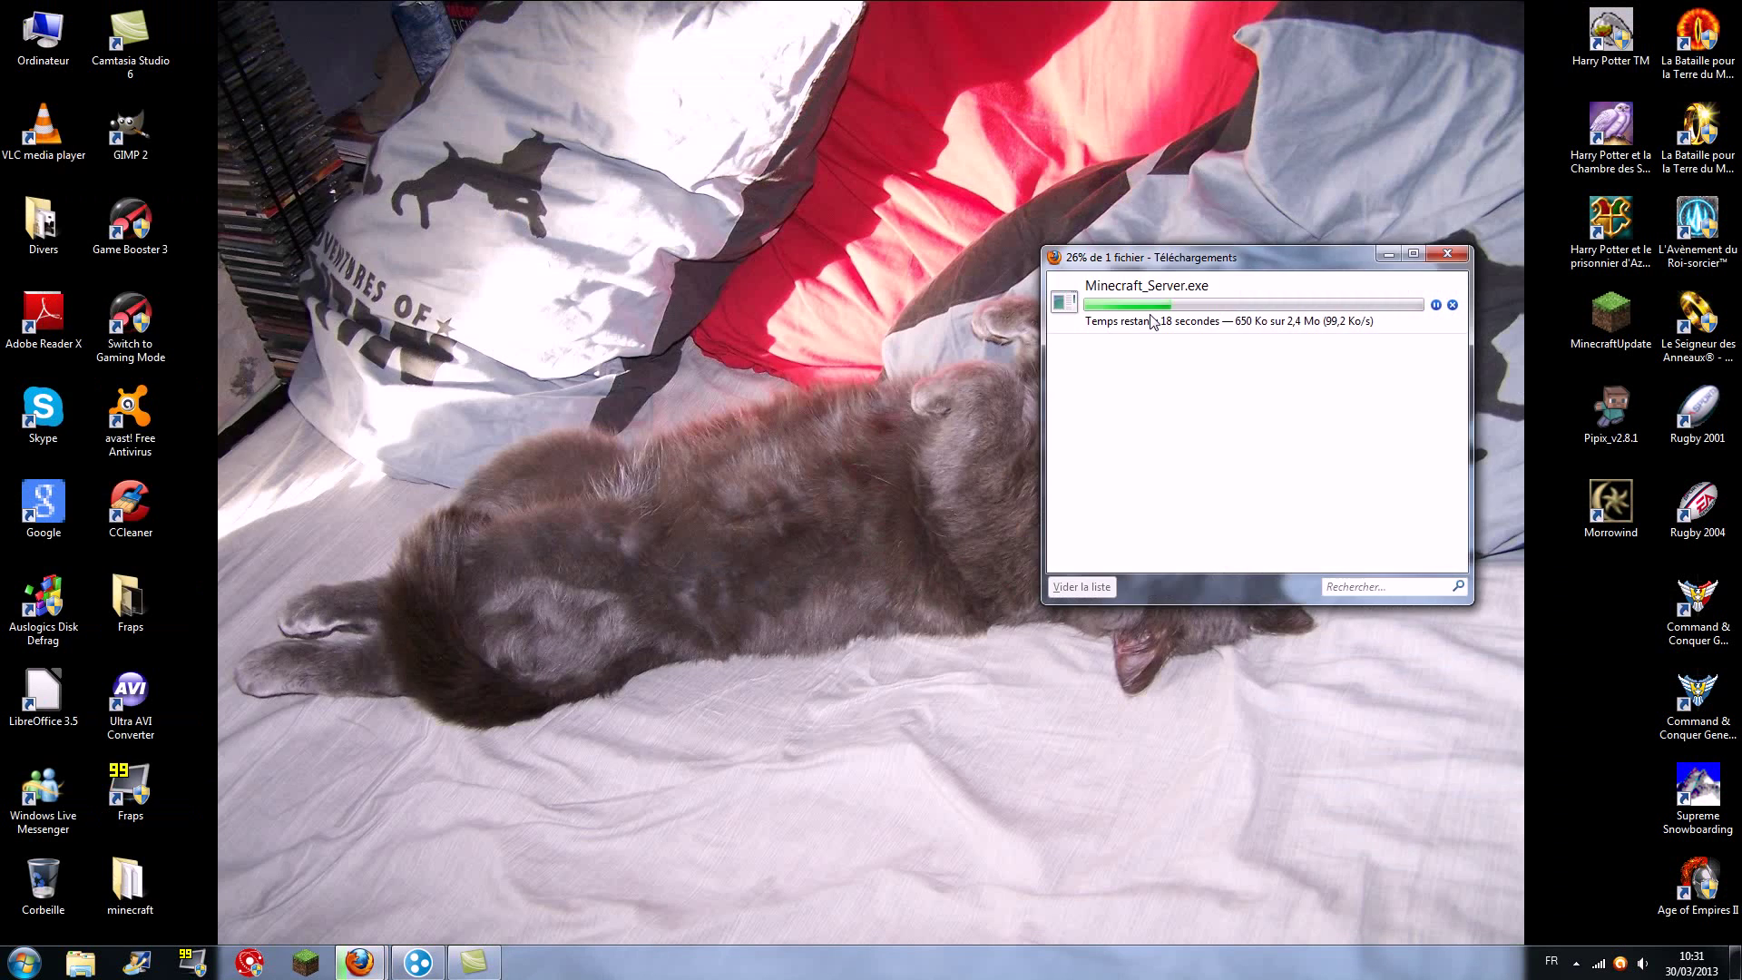
- Move the existing minecraft folder into the open desktop area and look at its contents
{"action": "left_click_drag", "start_coordinate": [1216, 257], "coordinate": [885, 334]}
{"action": "left_click_drag", "start_coordinate": [162, 869], "coordinate": [425, 493]}
{"action": "double_click", "coordinate": [412, 504]}
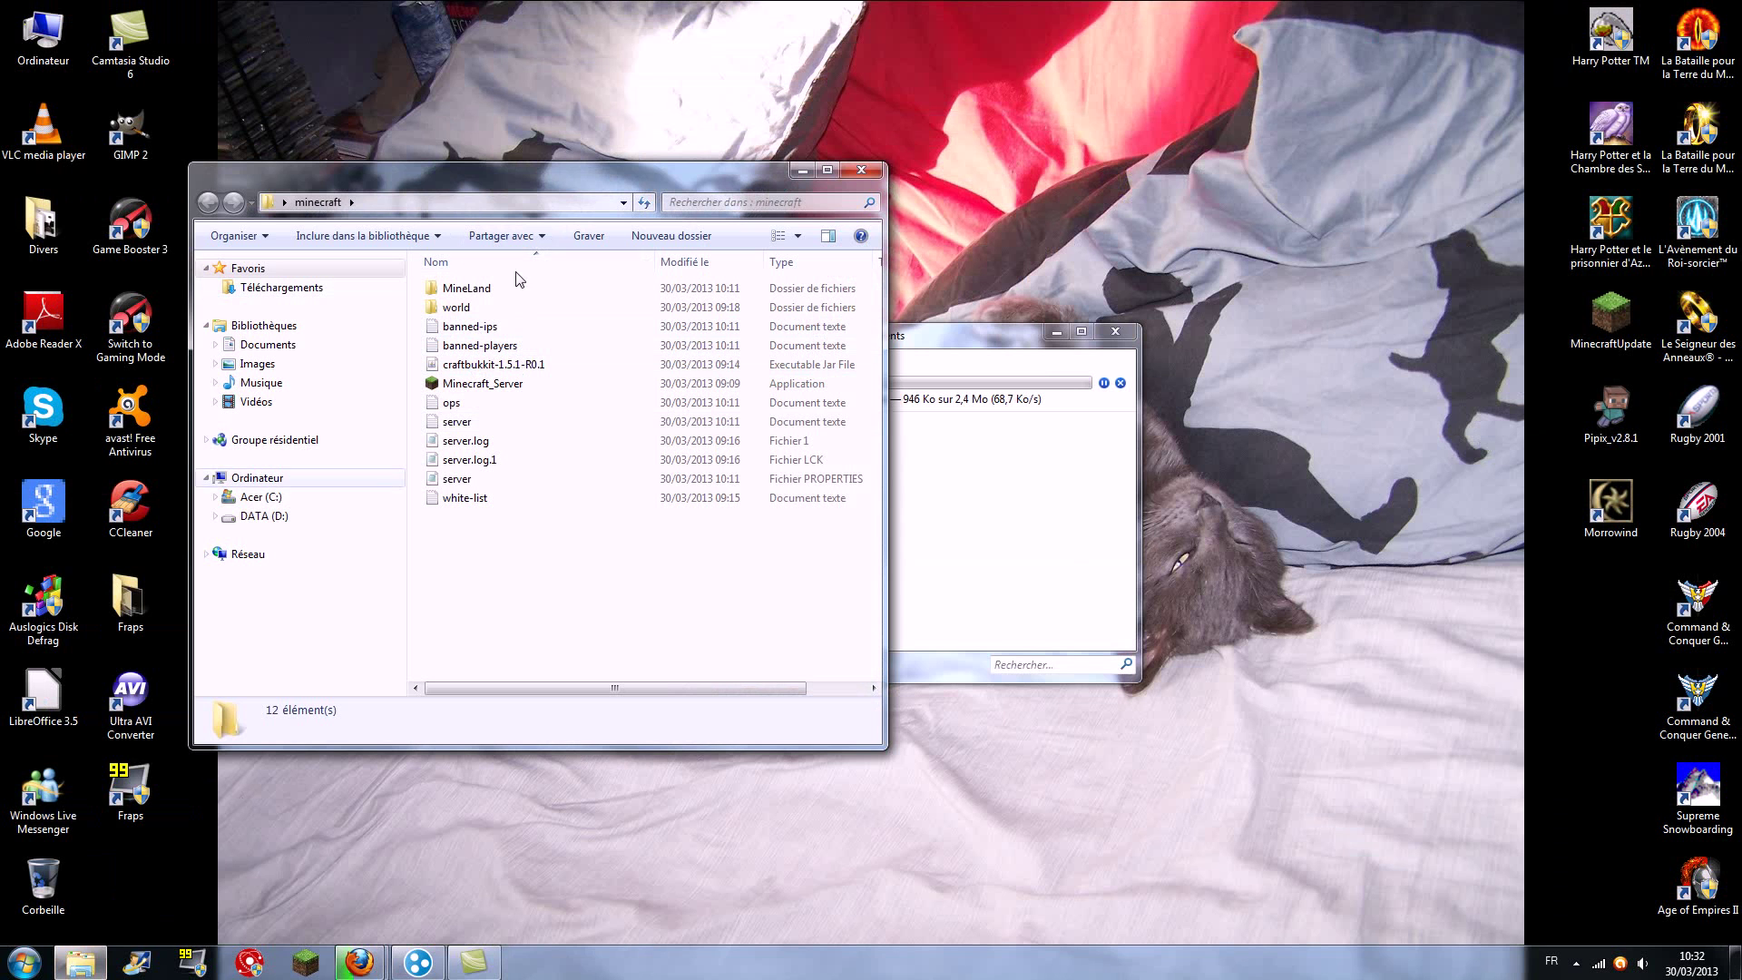
{"action": "left_click", "coordinate": [862, 170]}
{"action": "left_click_drag", "start_coordinate": [390, 504], "coordinate": [390, 227]}
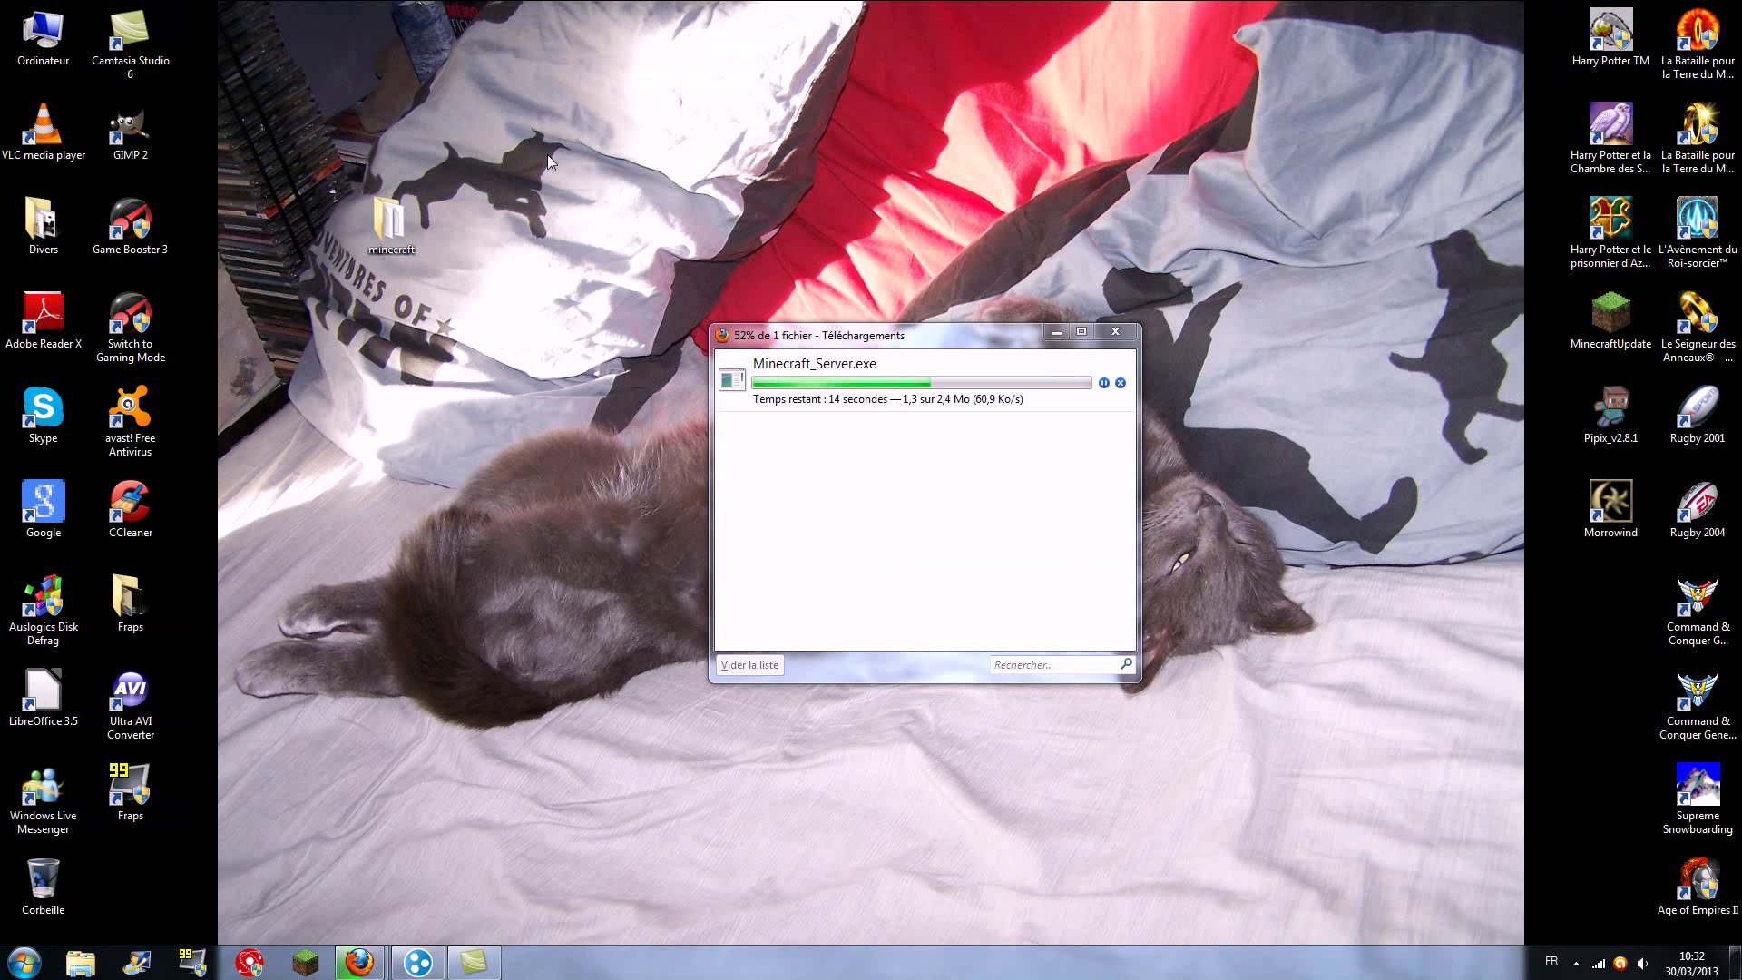
{"action": "left_click_drag", "start_coordinate": [772, 328], "coordinate": [801, 393]}
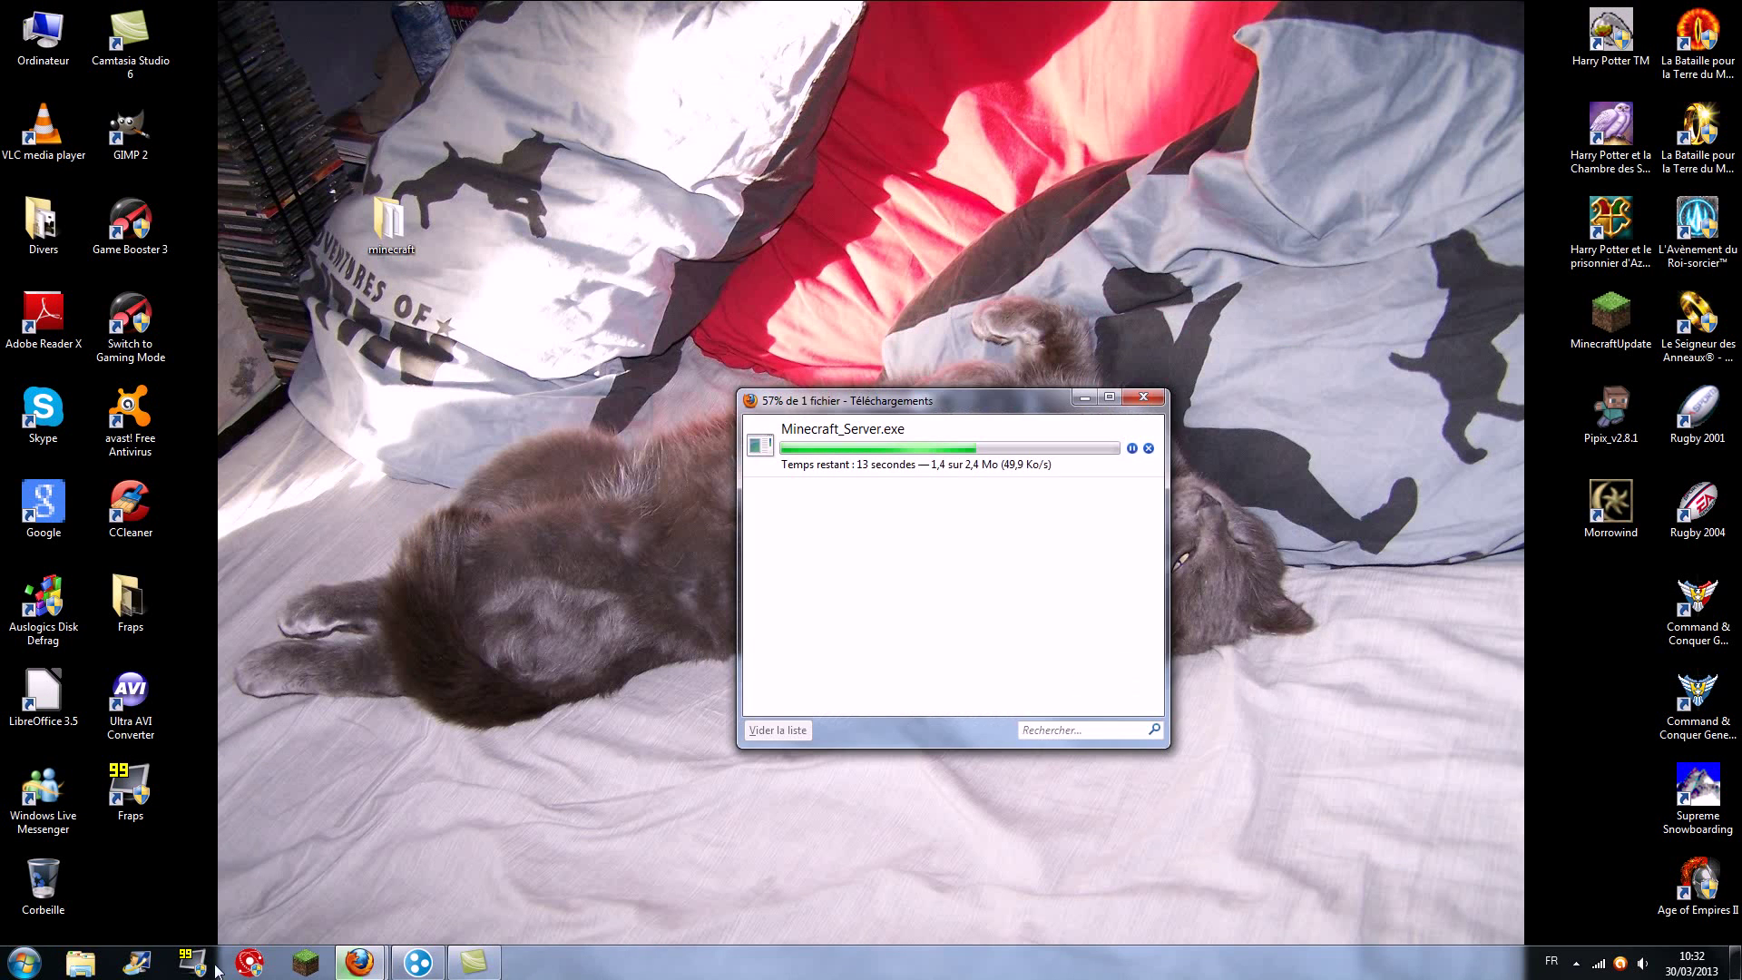
{"action": "left_click_drag", "start_coordinate": [333, 626], "coordinate": [733, 393]}
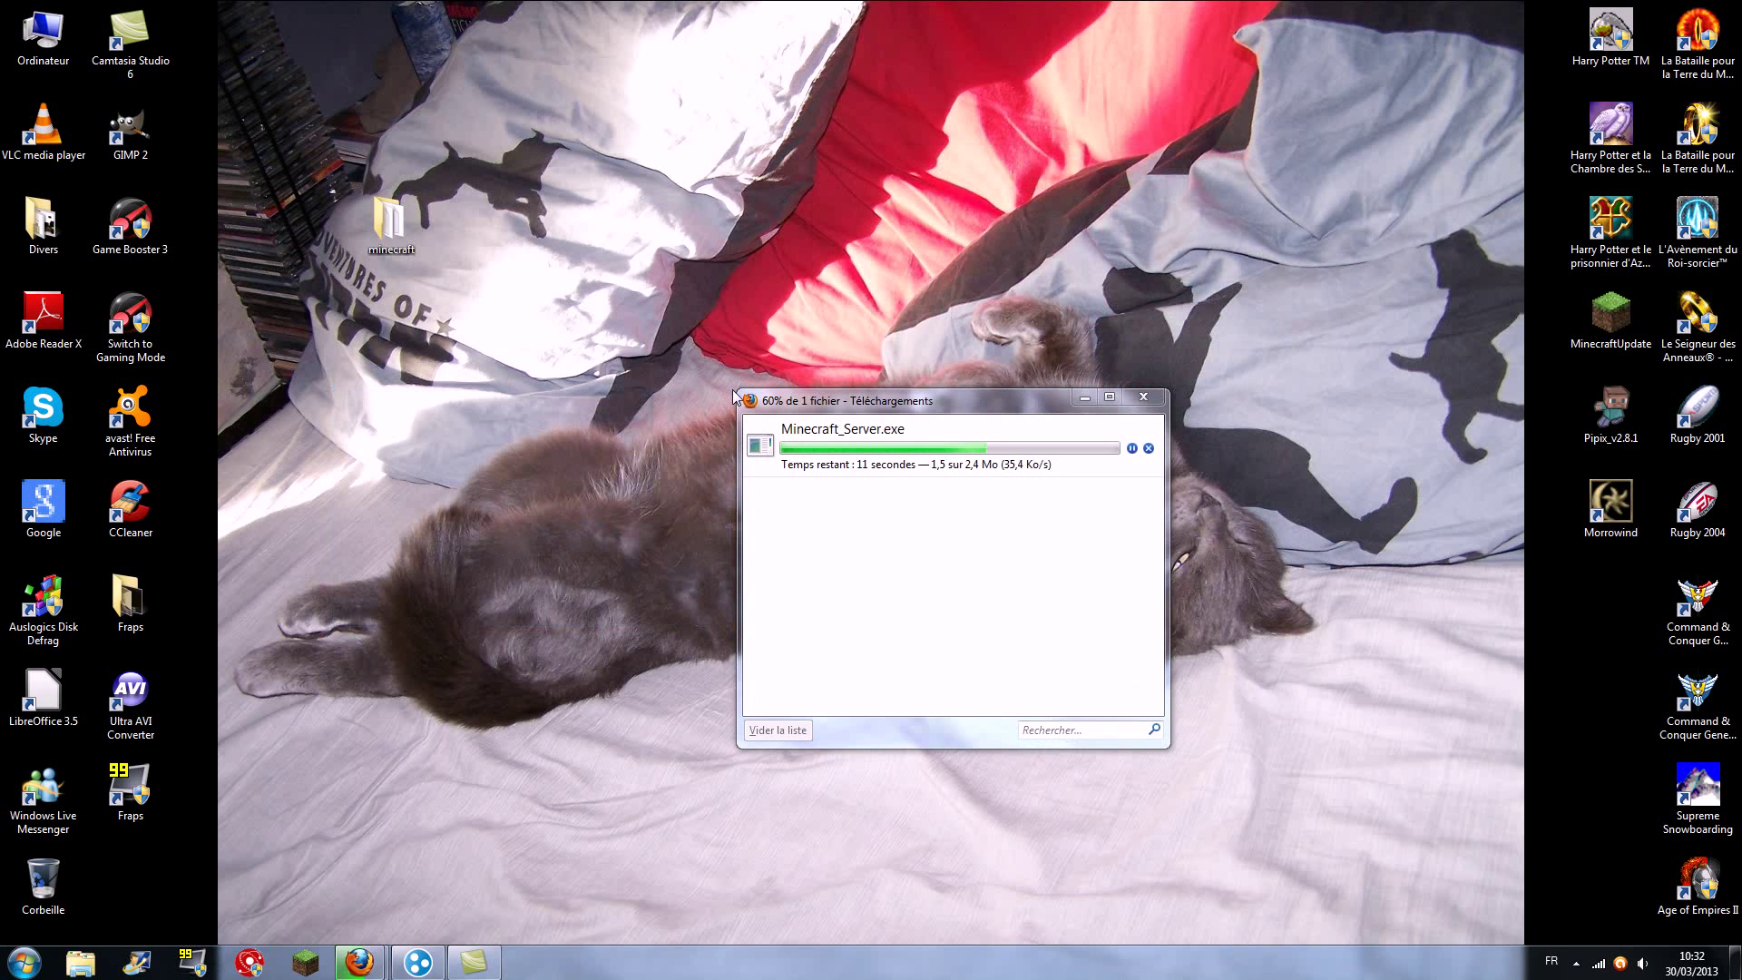
{"action": "left_click_drag", "start_coordinate": [1019, 412], "coordinate": [924, 199]}
{"action": "mouse_move", "coordinate": [396, 925]}
{"action": "left_click", "coordinate": [295, 874]}
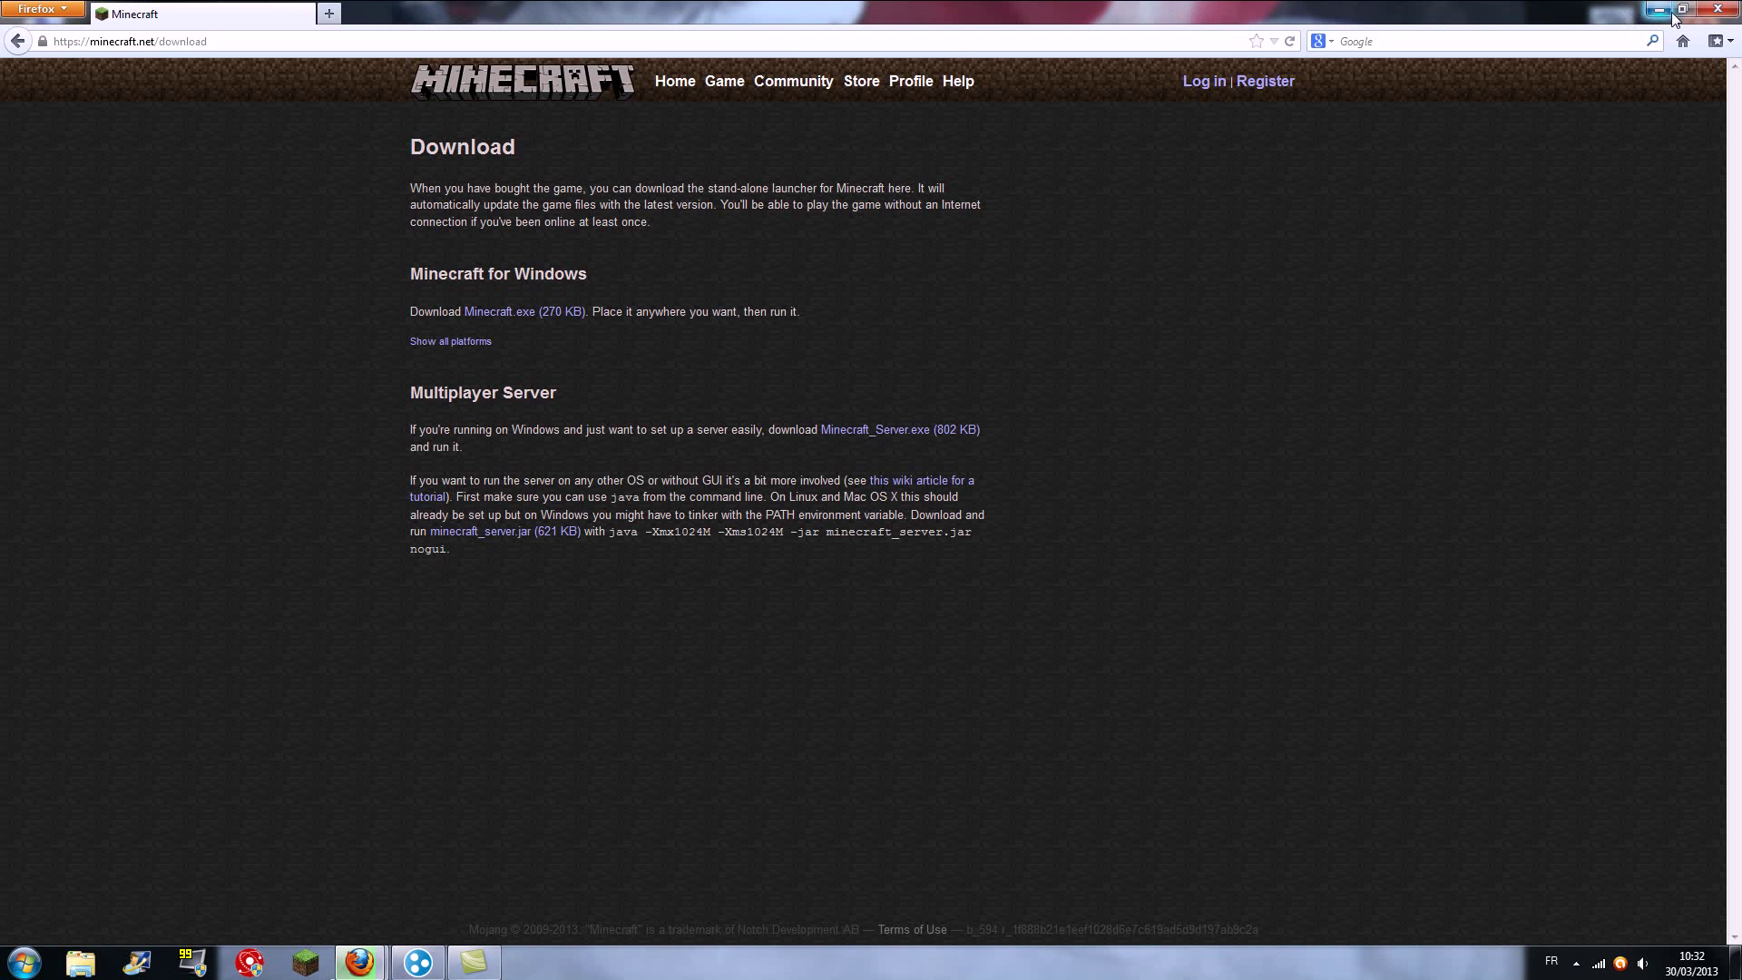
{"action": "left_click", "coordinate": [1681, 10]}
{"action": "left_click_drag", "start_coordinate": [1361, 17], "coordinate": [775, 448]}
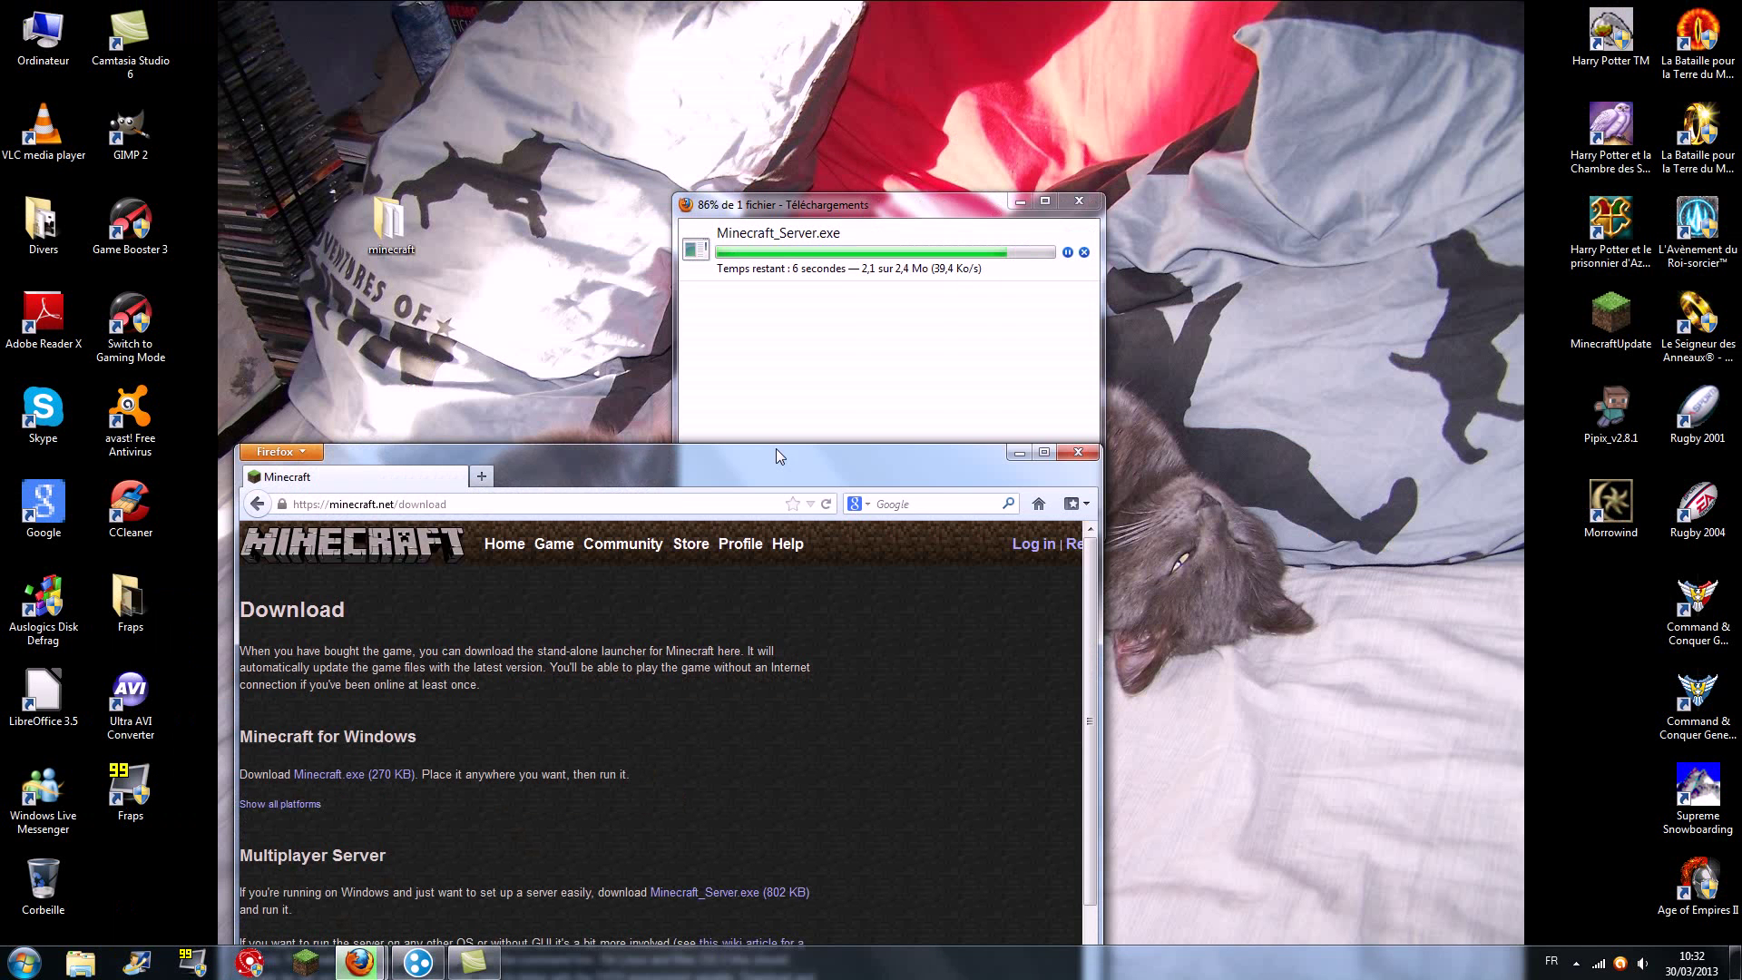
{"action": "left_click", "coordinate": [1044, 452]}
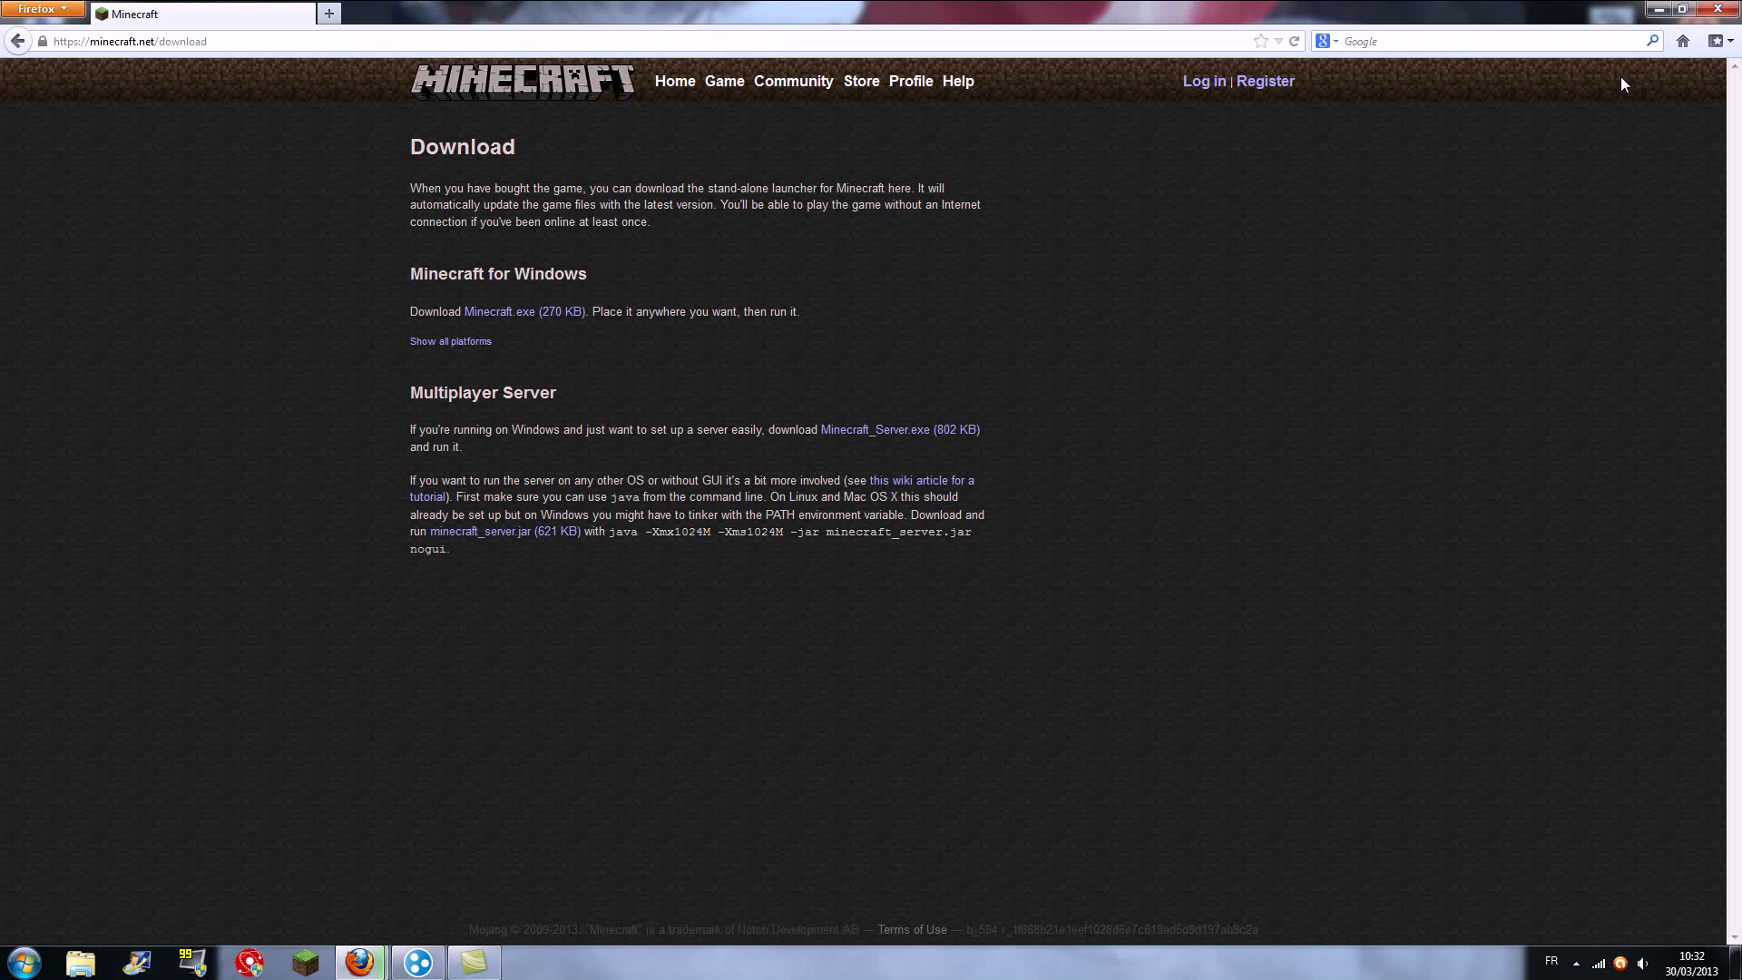
- Close the browser and move the downloaded Minecraft_Server file from the Téléchargements folder to the desktop
{"action": "left_click", "coordinate": [1690, 11]}
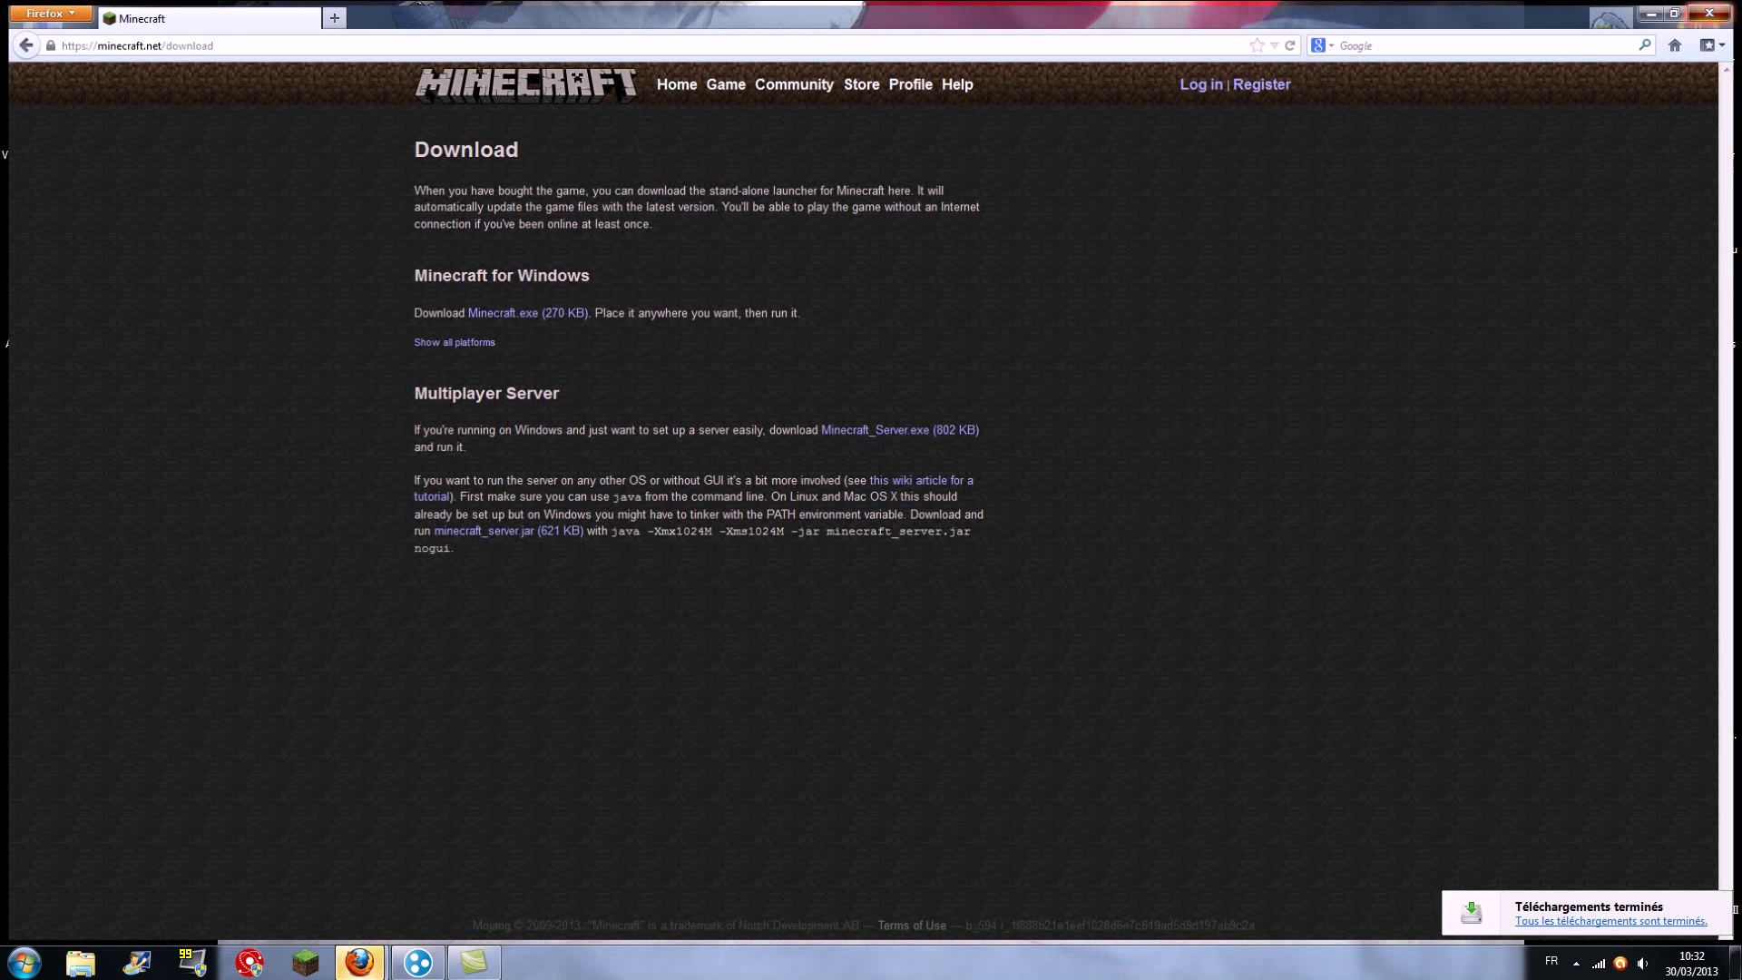
{"action": "key", "text": "super+d"}
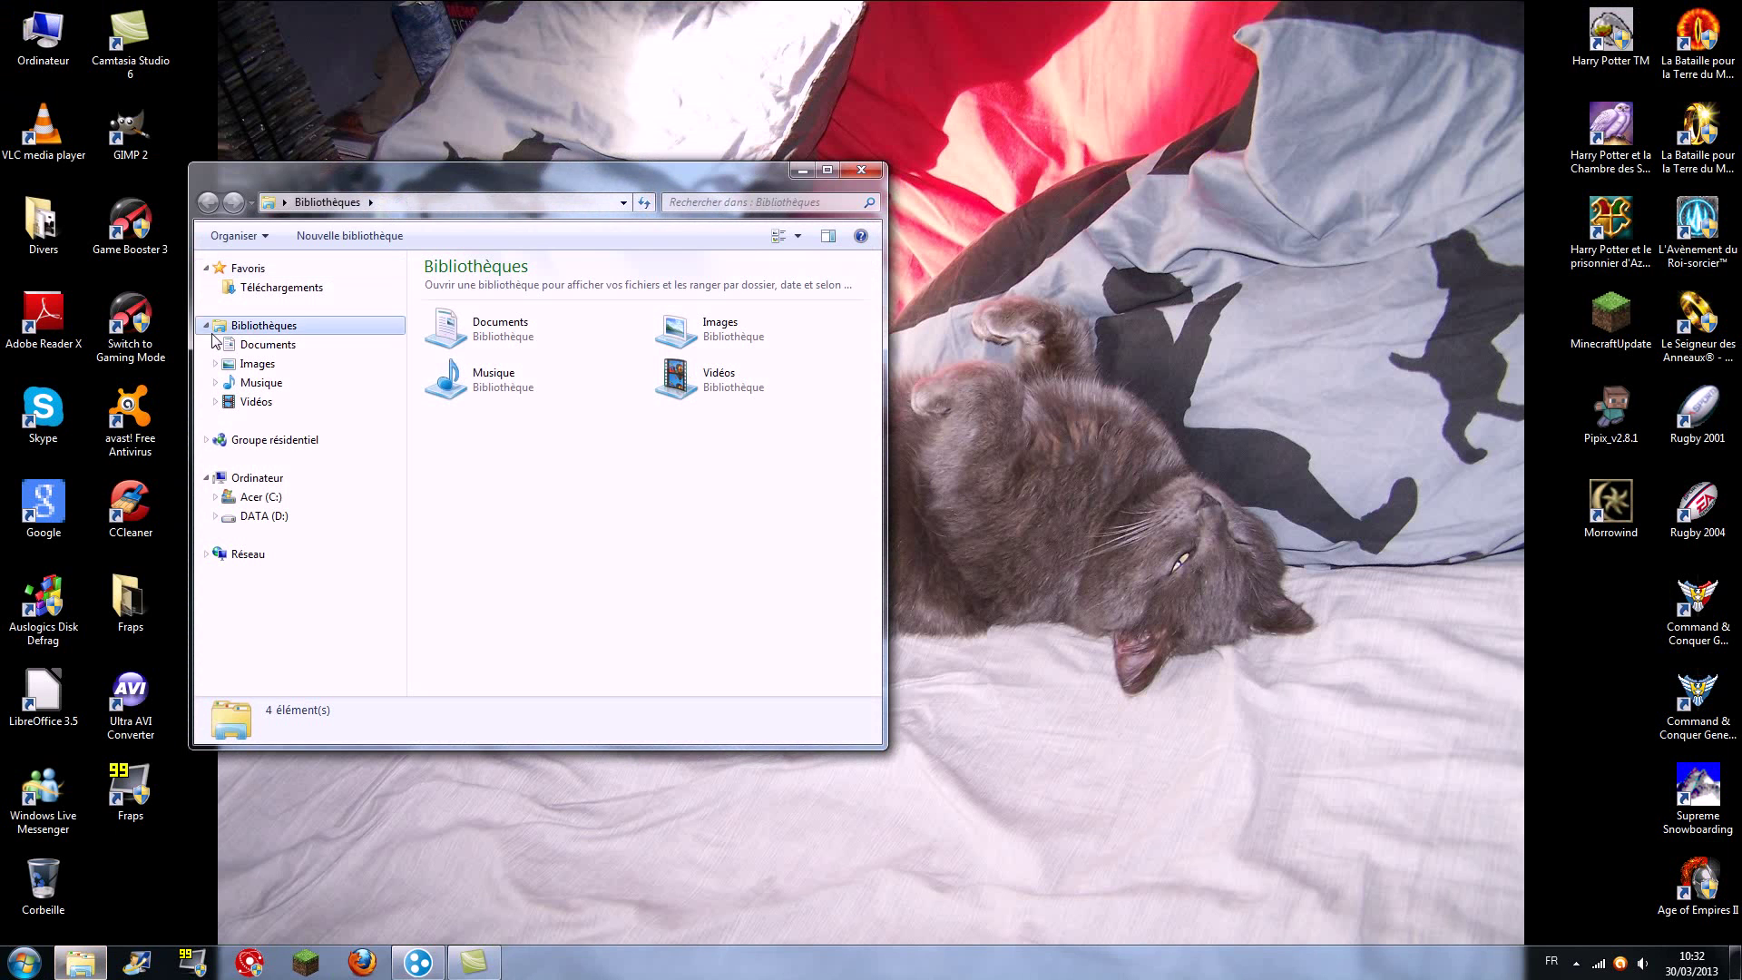
{"action": "left_click", "coordinate": [273, 293]}
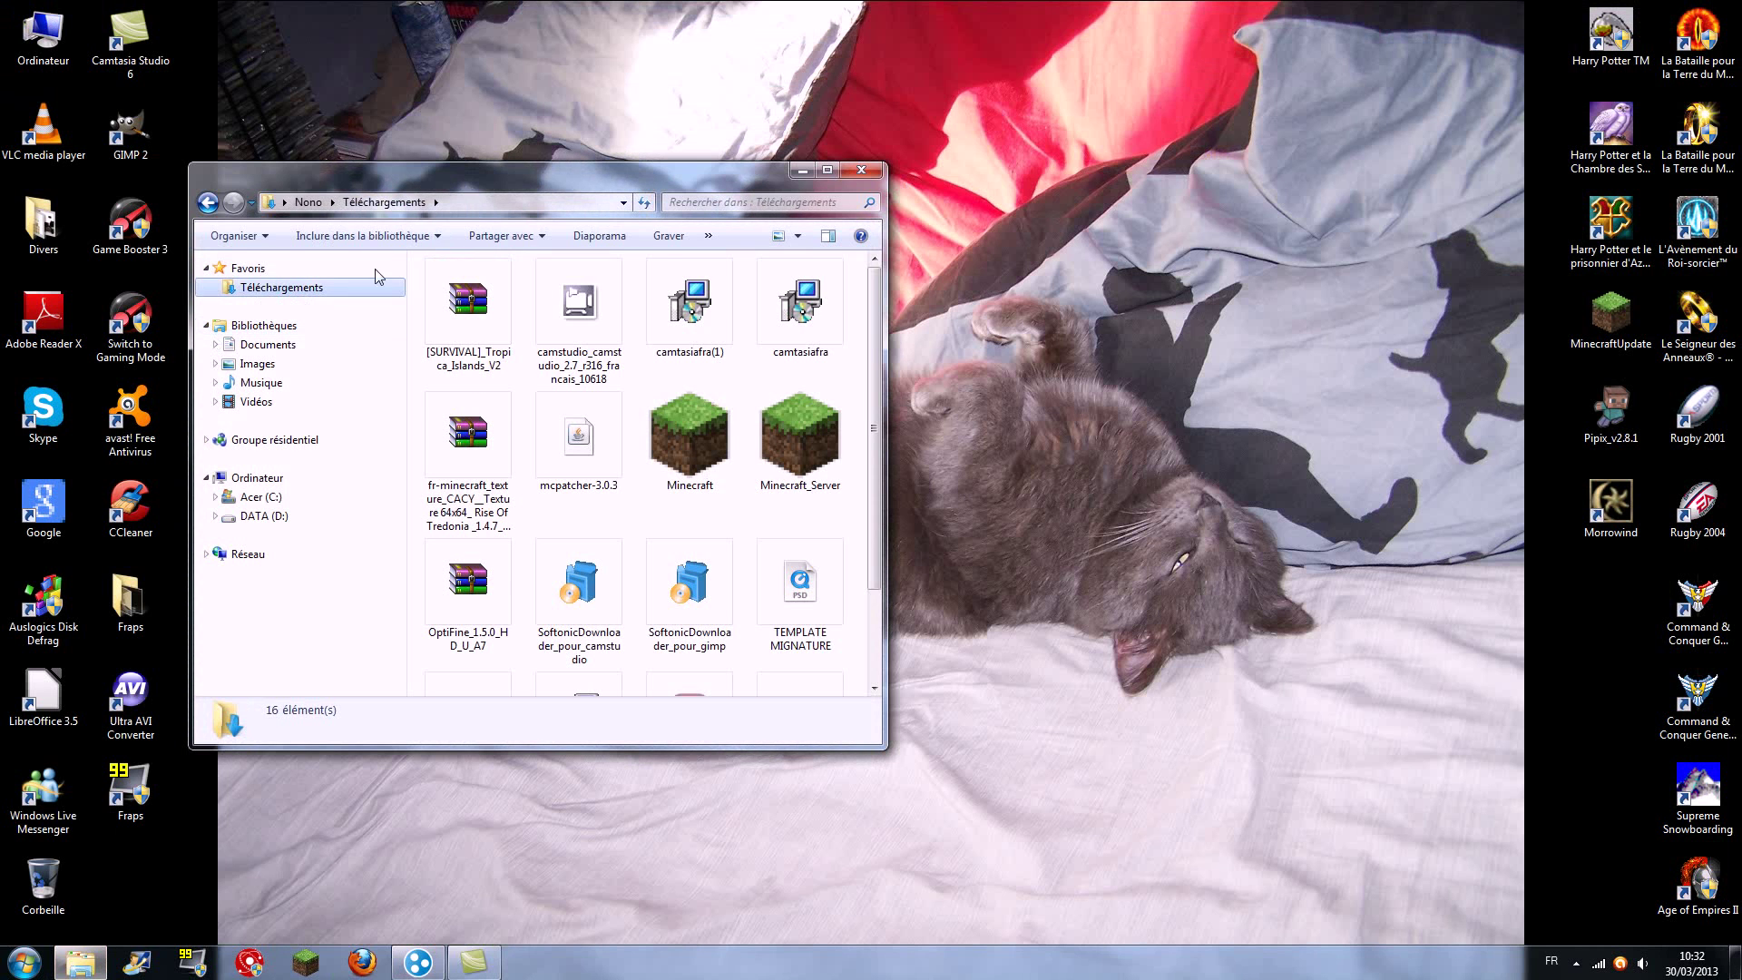
{"action": "double_click", "coordinate": [815, 458]}
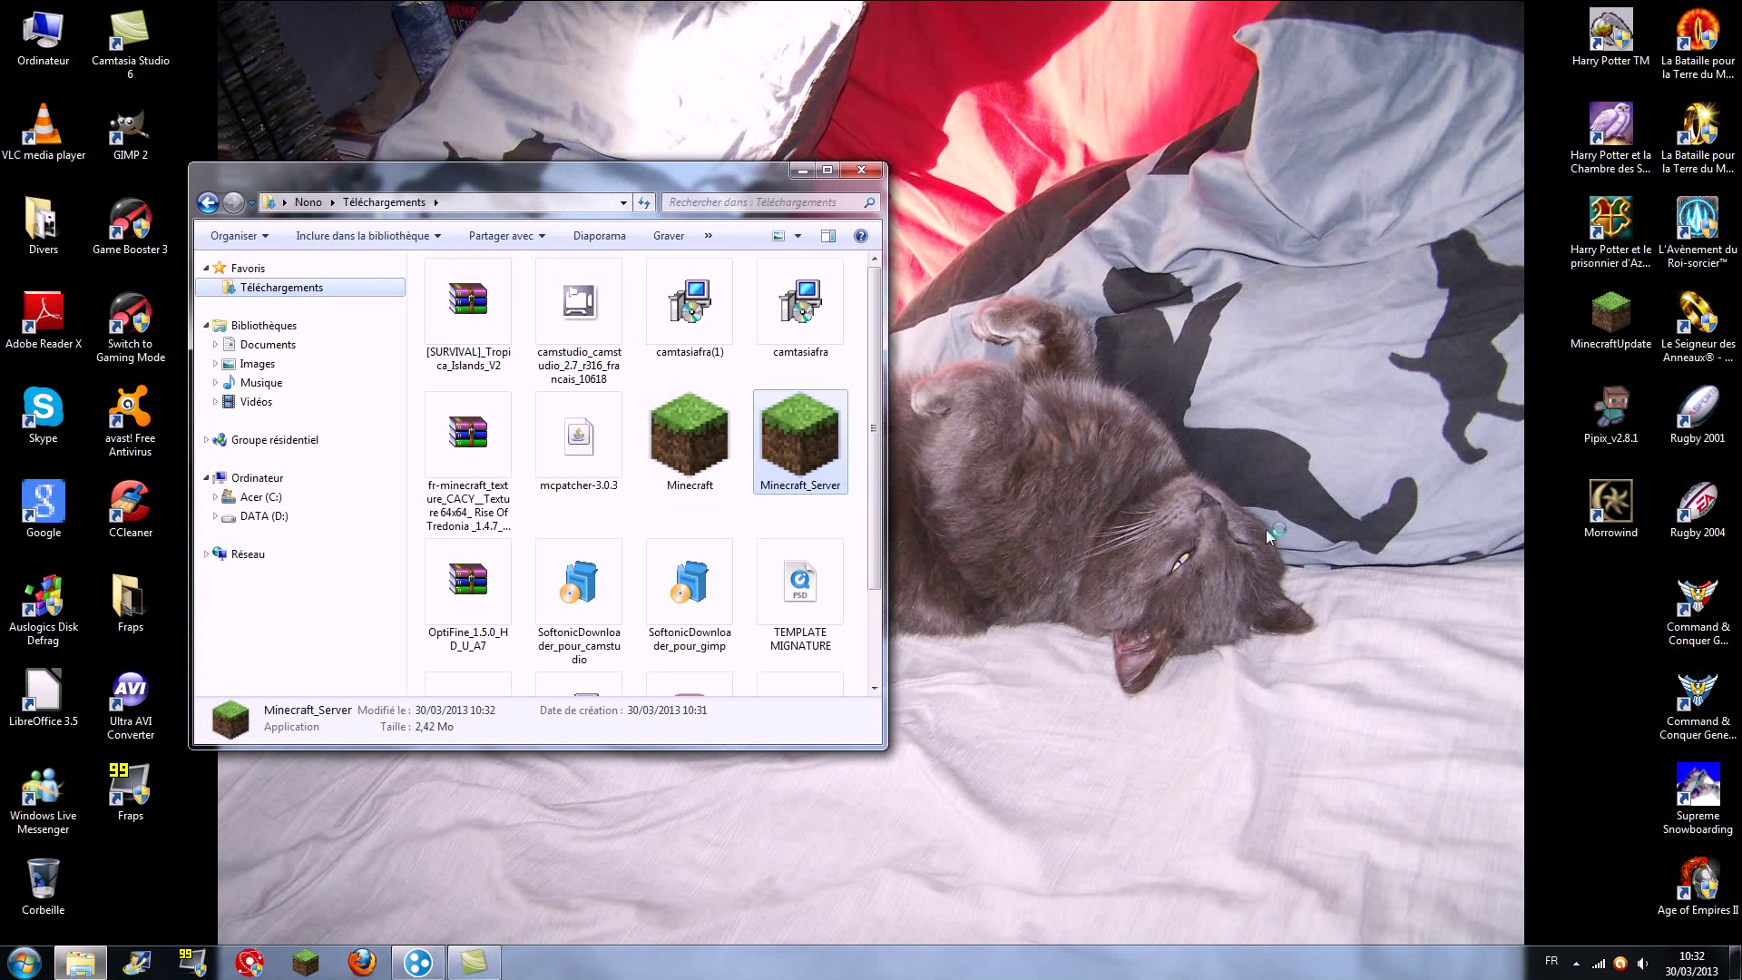
{"action": "left_click_drag", "start_coordinate": [1265, 529], "coordinate": [1264, 524]}
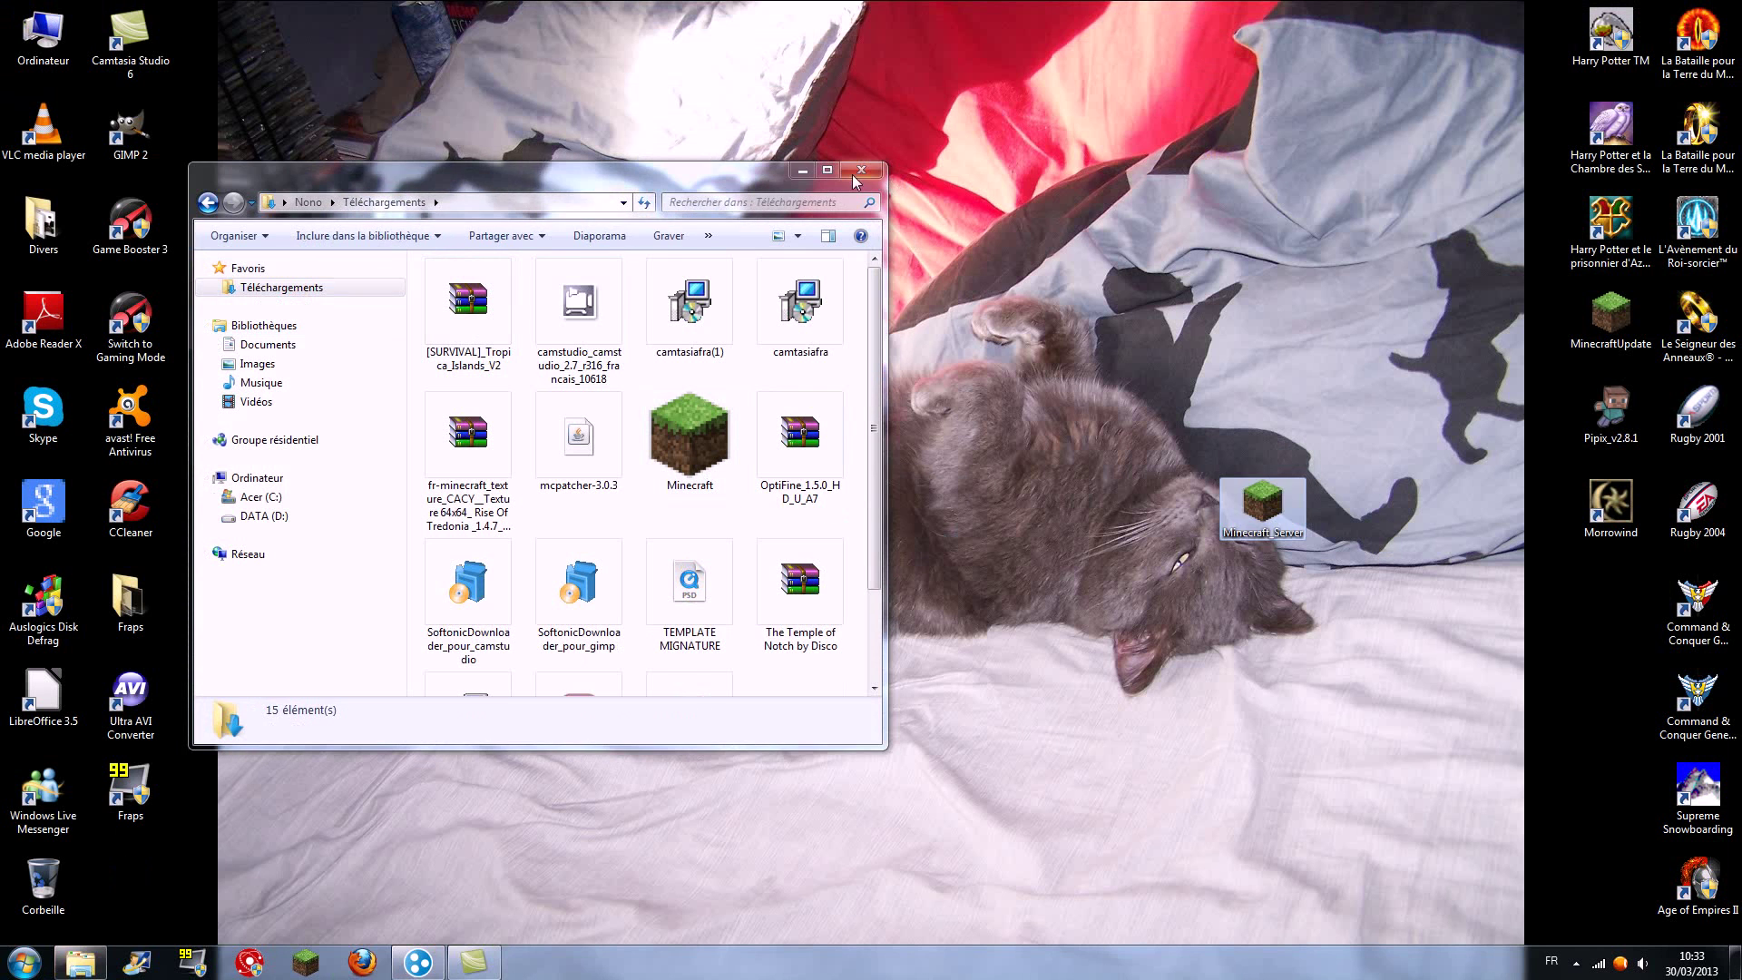
- Close the Téléchargements folder window and put the minecraft folder back among the desktop icons below Fraps
{"action": "left_click", "coordinate": [852, 170]}
{"action": "right_click", "coordinate": [874, 270]}
{"action": "left_click_drag", "start_coordinate": [394, 253], "coordinate": [132, 903]}
- Create a new folder on the desktop named "Serveur Minecraft"
{"action": "right_click", "coordinate": [967, 159]}
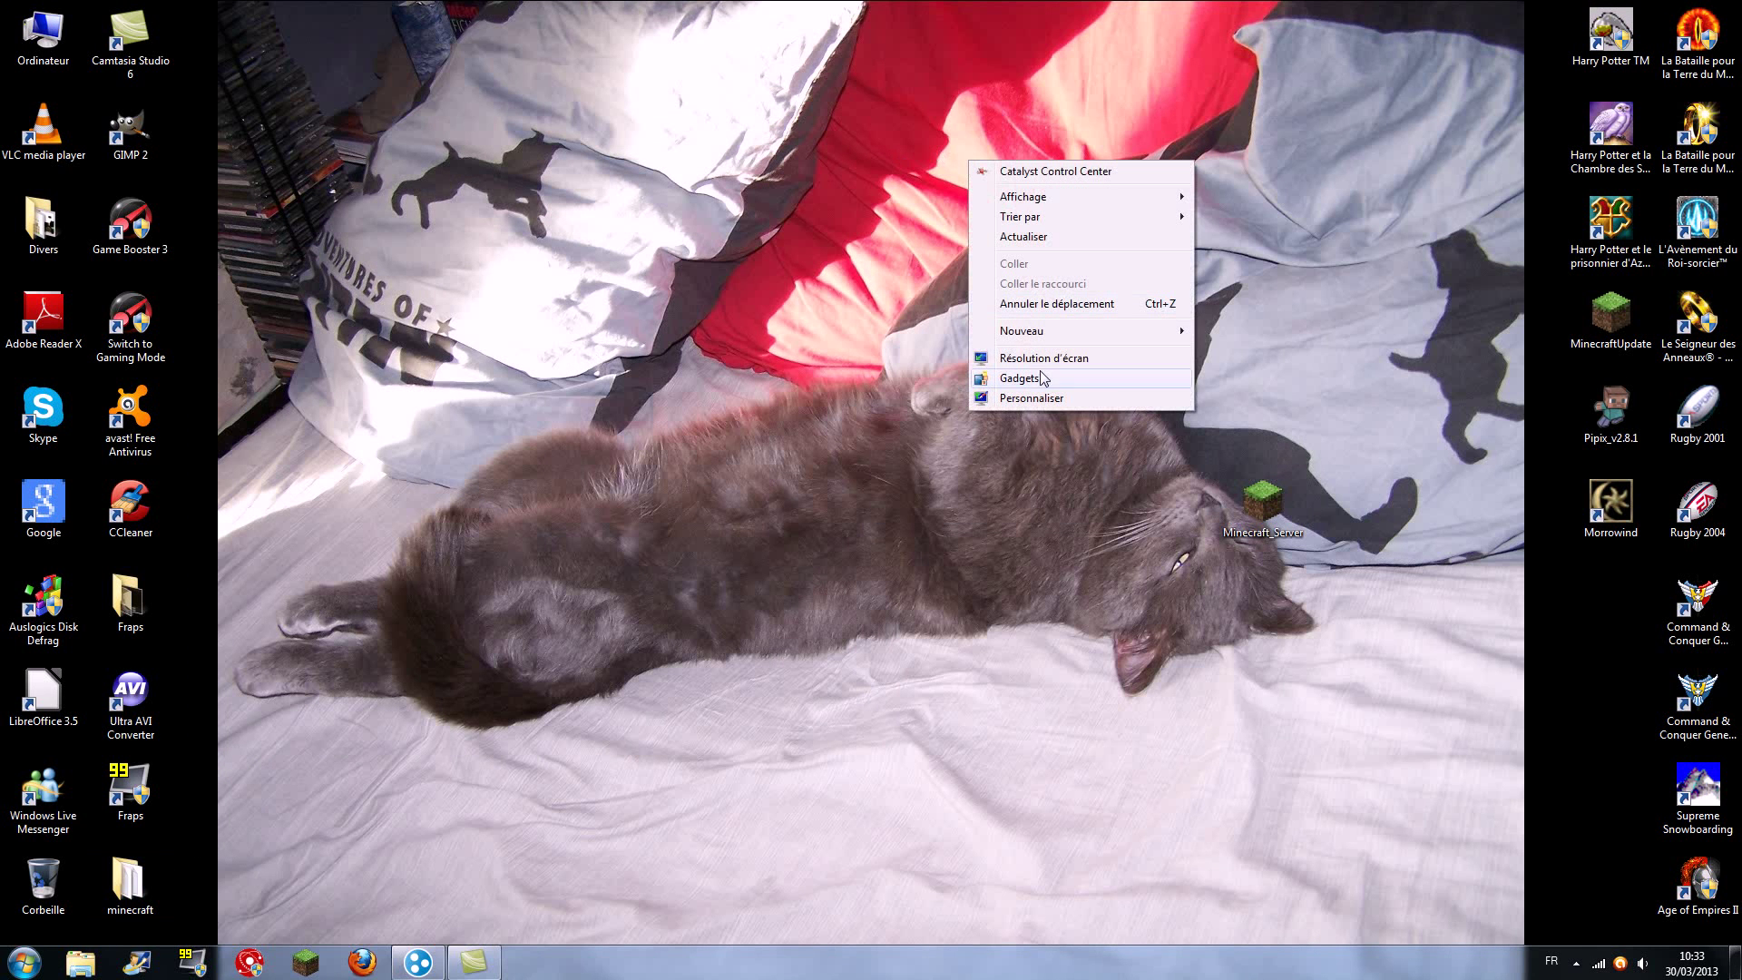
{"action": "mouse_move", "coordinate": [1082, 338]}
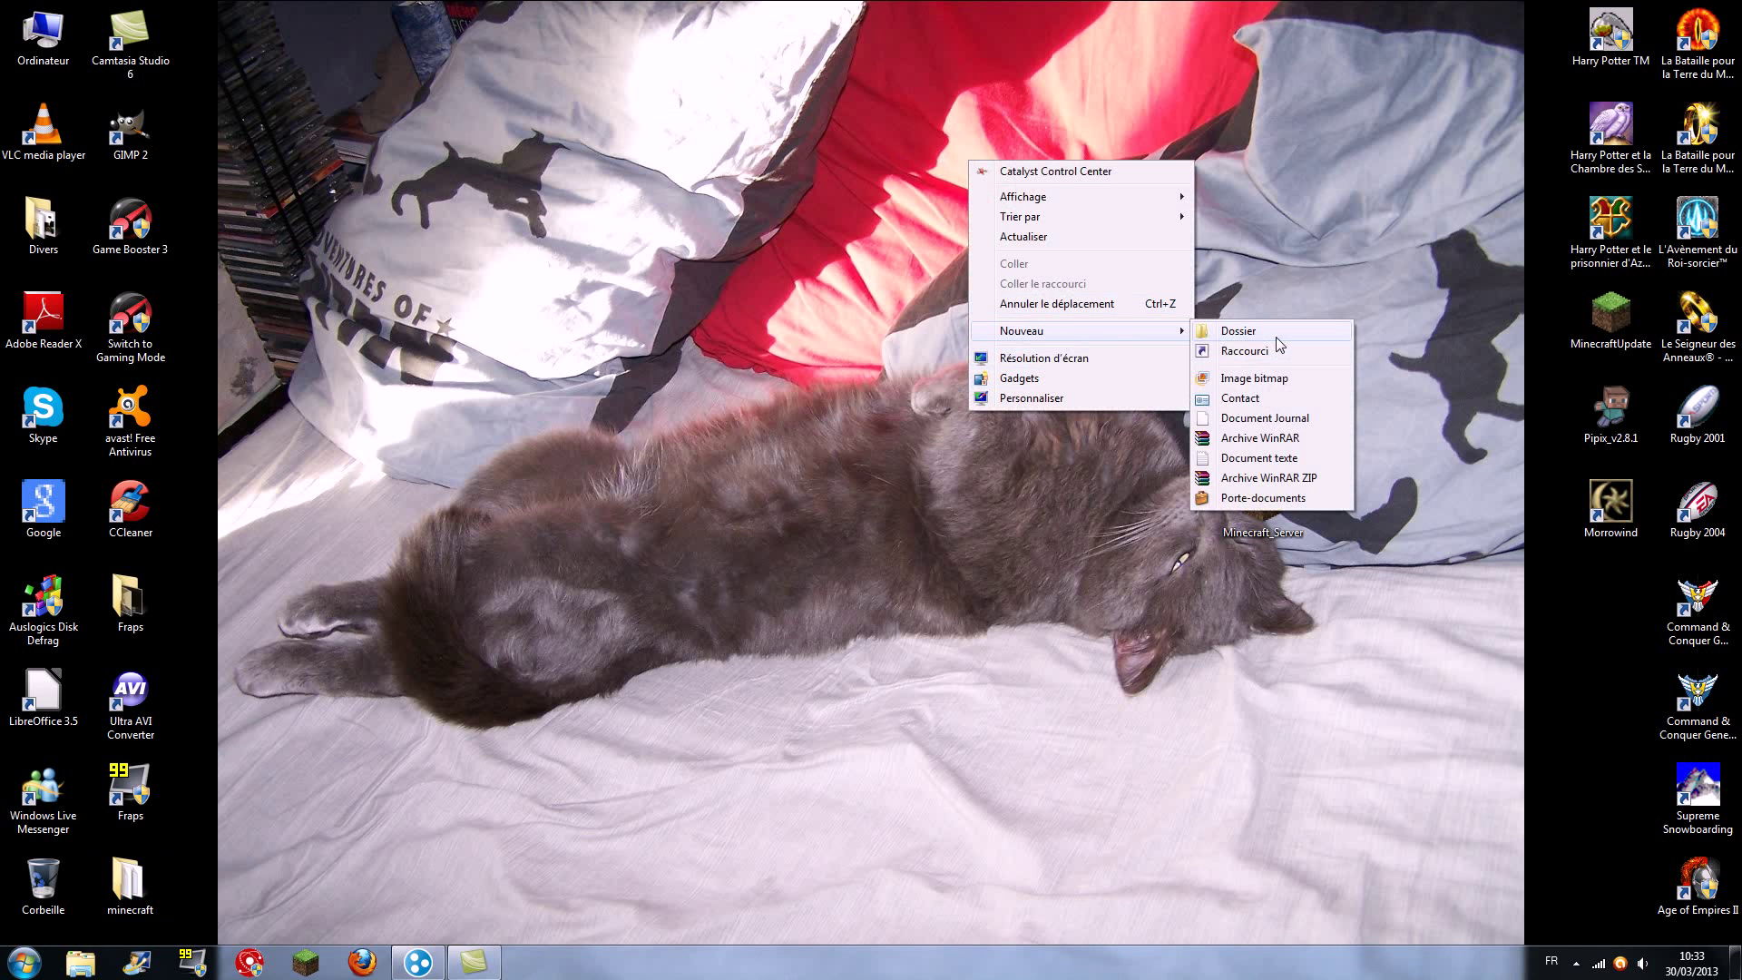
{"action": "left_click", "coordinate": [1276, 334]}
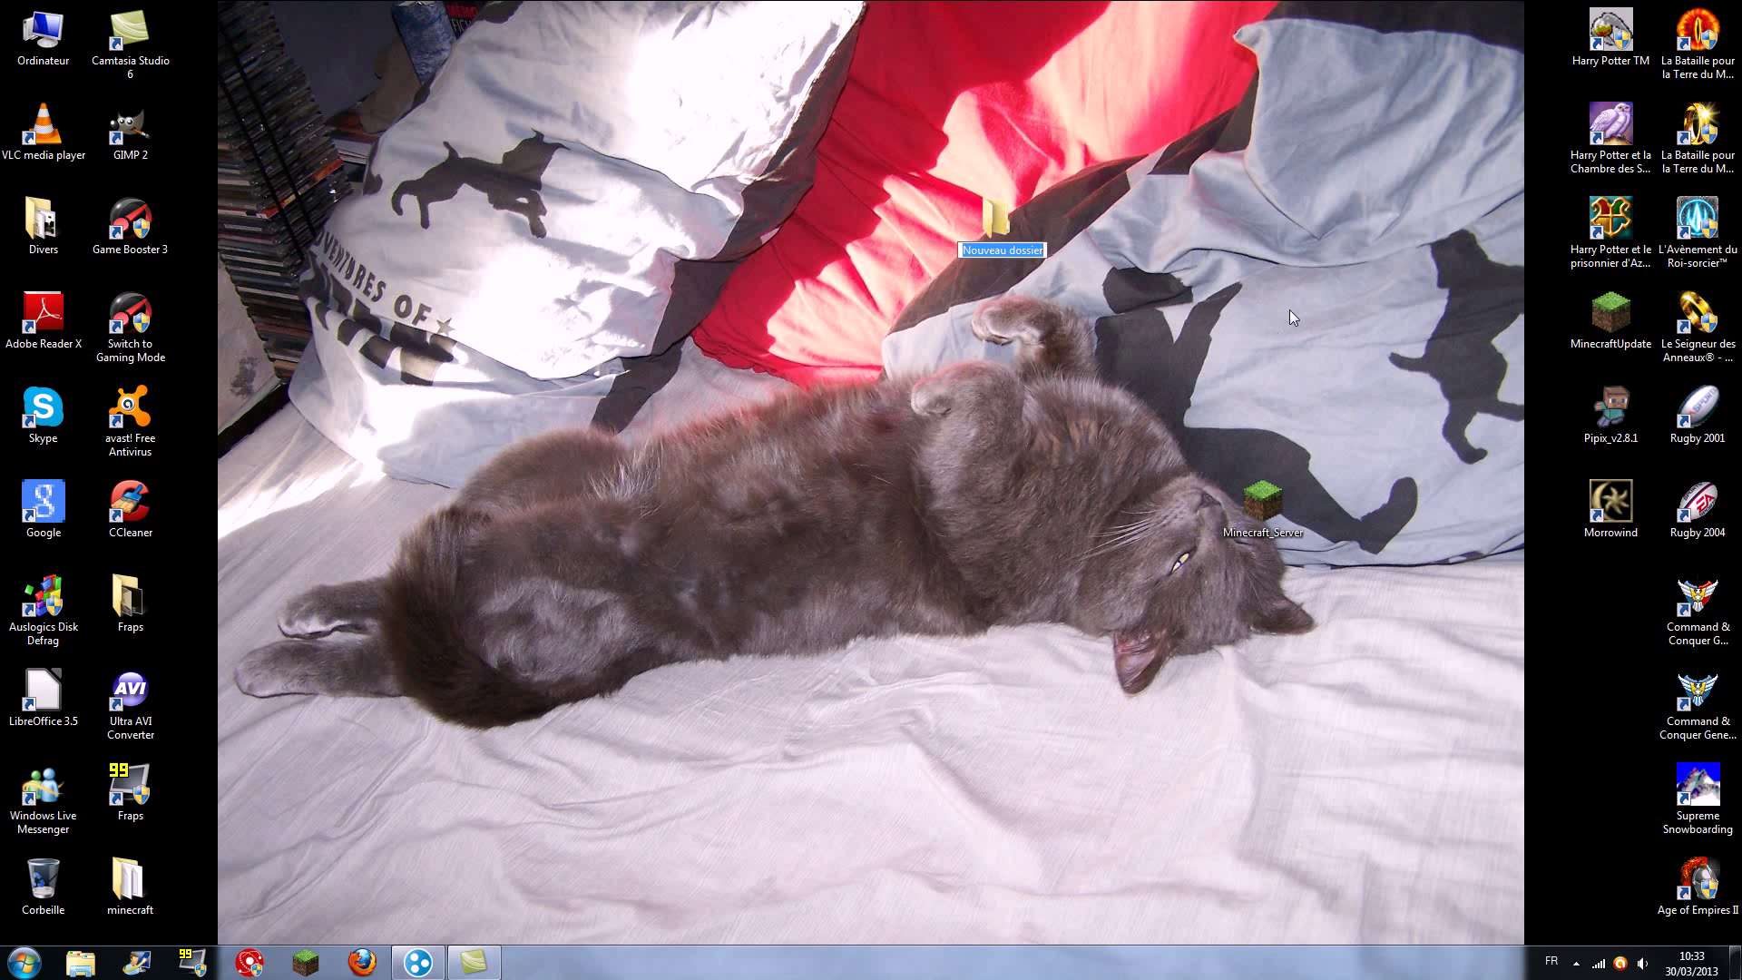
{"action": "key", "text": "BackSpace"}
{"action": "type", "text": "S"}
{"action": "key", "text": "Caps_Lock"}
{"action": "type", "text": "erveur %"}
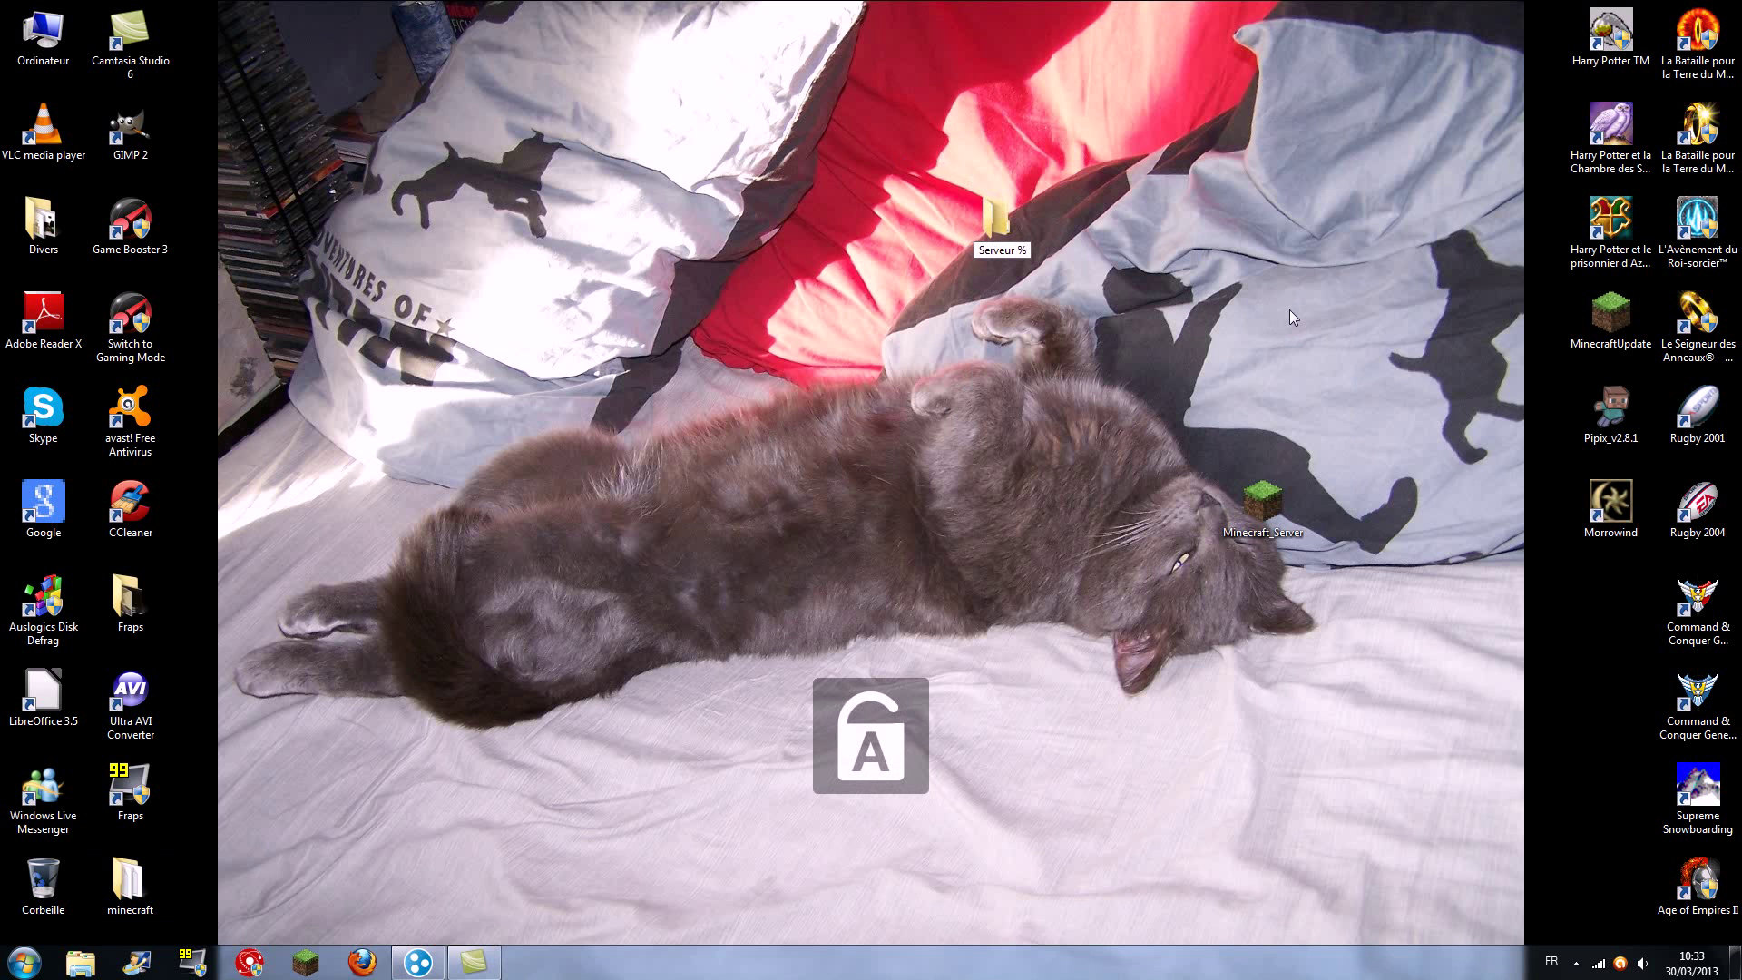
{"action": "key", "text": "BackSpace"}
{"action": "key", "text": "Caps_Lock"}
{"action": "type", "text": "M"}
{"action": "key", "text": "Caps_Lock"}
{"action": "type", "text": "inecraft"}
{"action": "key", "text": "Return"}
- Move Minecraft_Server into the Serveur Minecraft folder and run it, allowing execution despite the security warning
{"action": "key", "text": "Return"}
{"action": "left_click_drag", "start_coordinate": [1261, 499], "coordinate": [499, 490]}
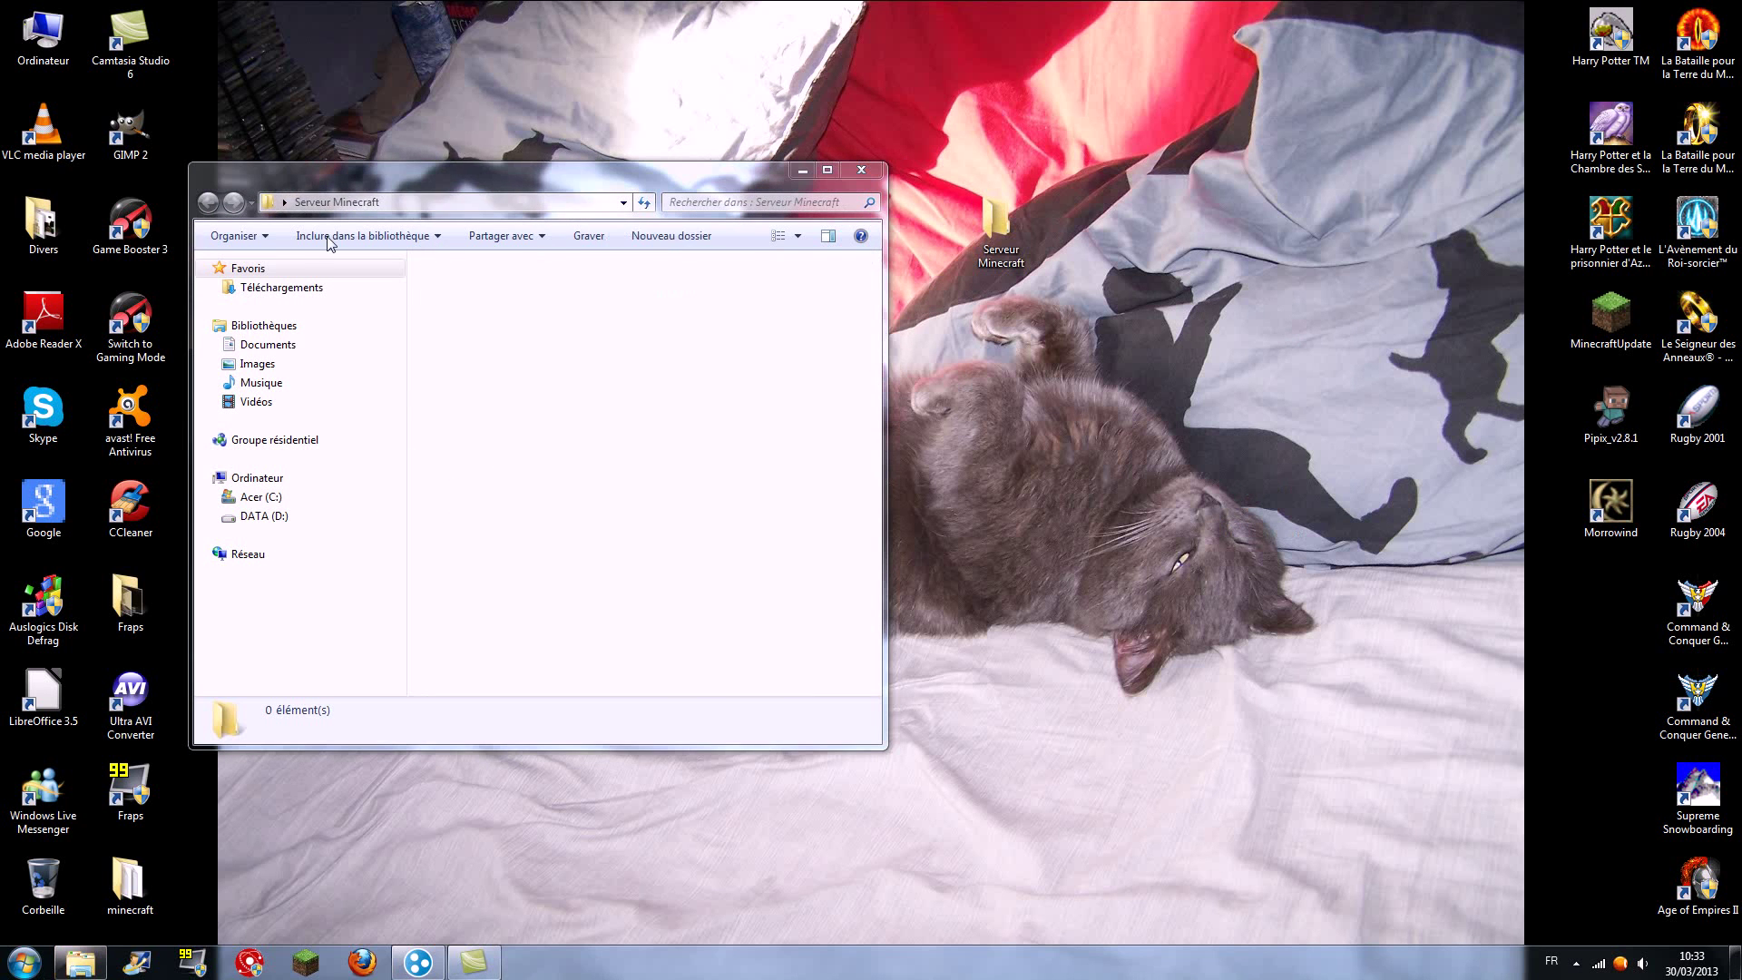
{"action": "double_click", "coordinate": [469, 285]}
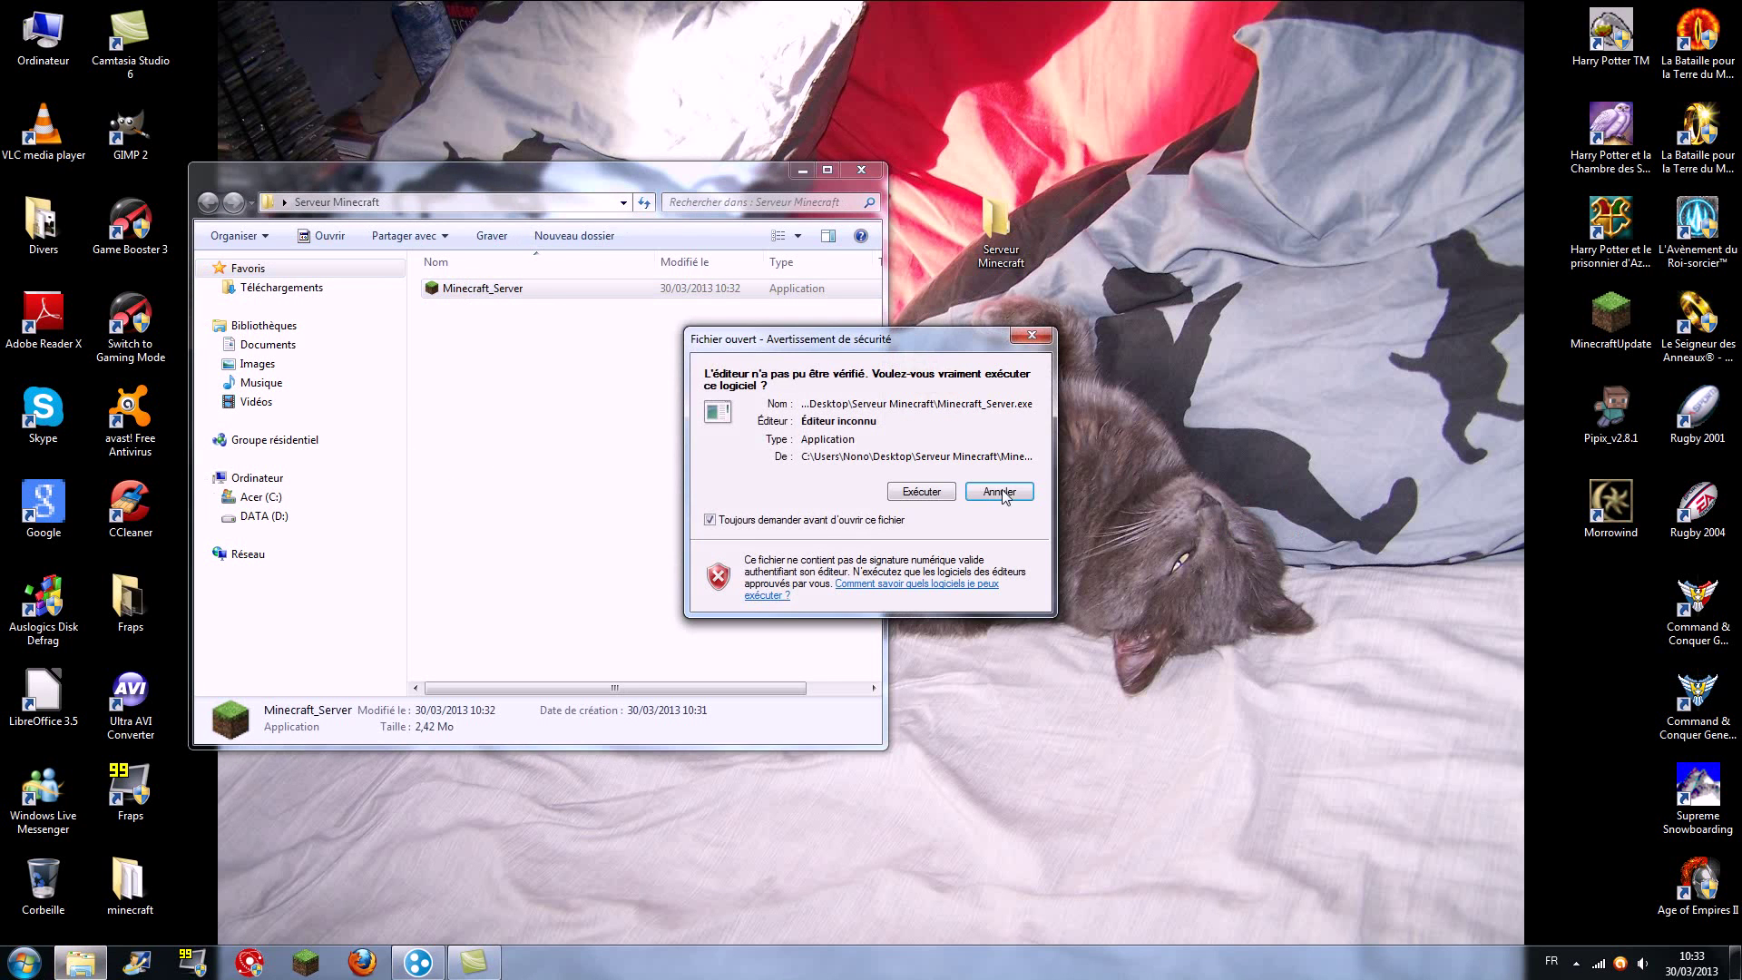
{"action": "left_click", "coordinate": [925, 490]}
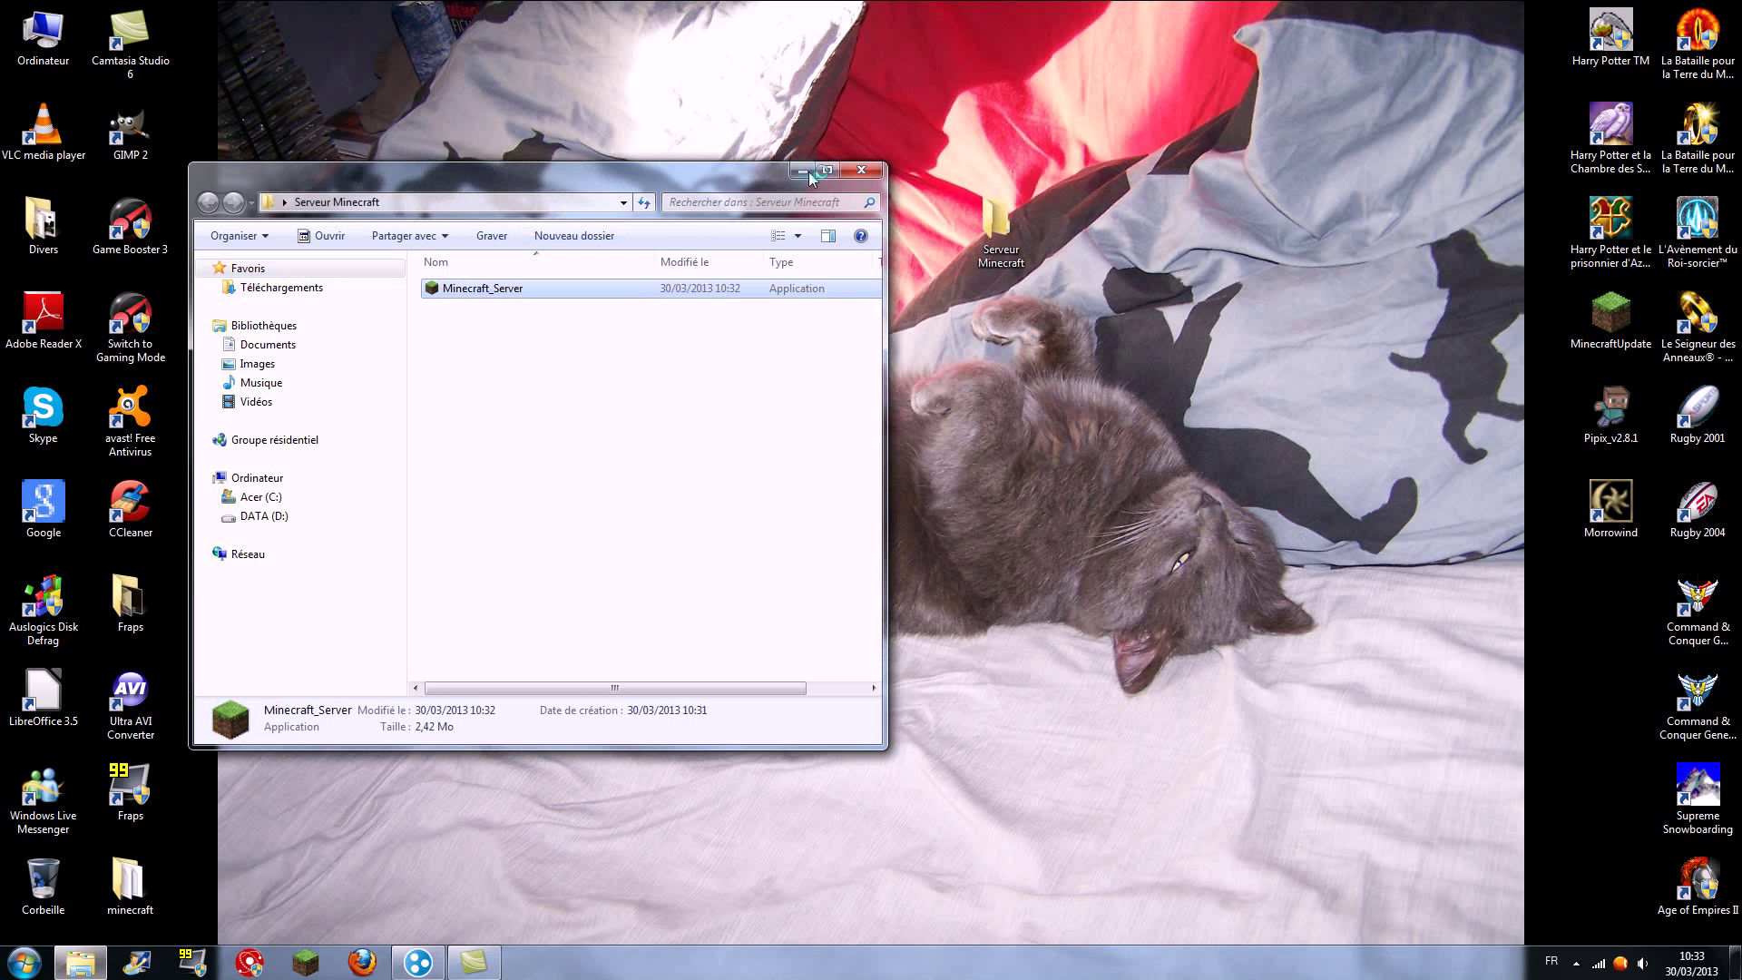
{"action": "left_click", "coordinate": [802, 173]}
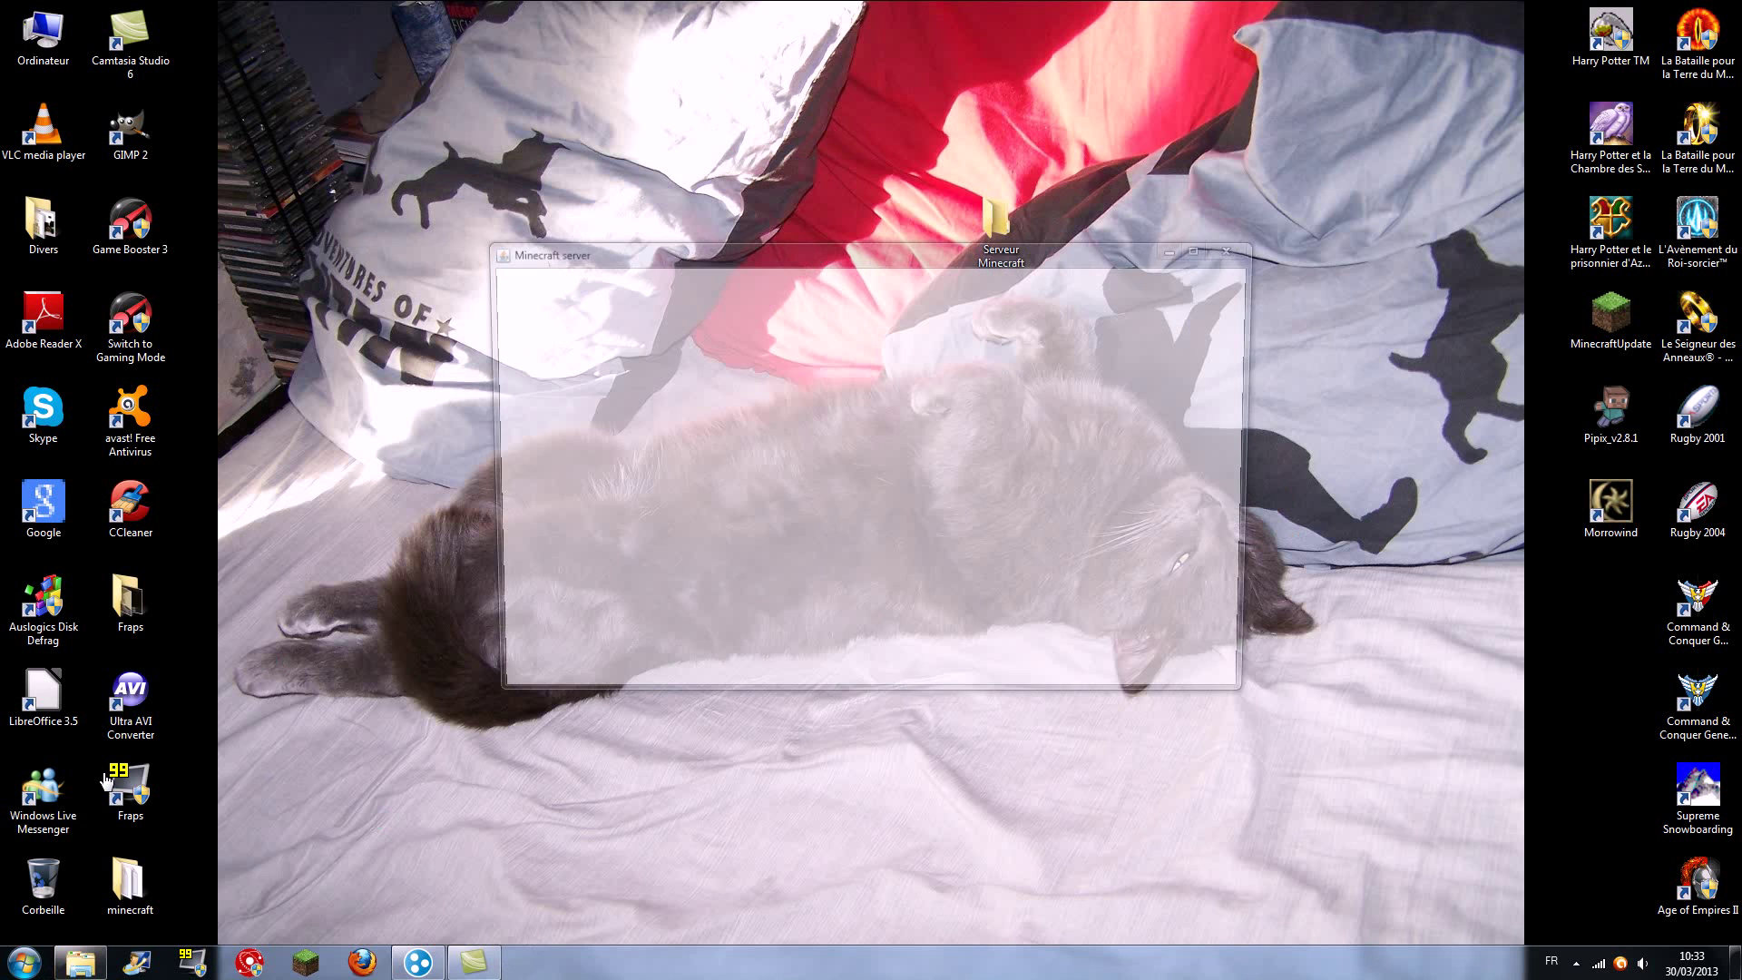
- Check the spawn area preparation progress in the server log and minimize the Minecraft server window
{"action": "left_click_drag", "start_coordinate": [129, 894], "coordinate": [308, 820]}
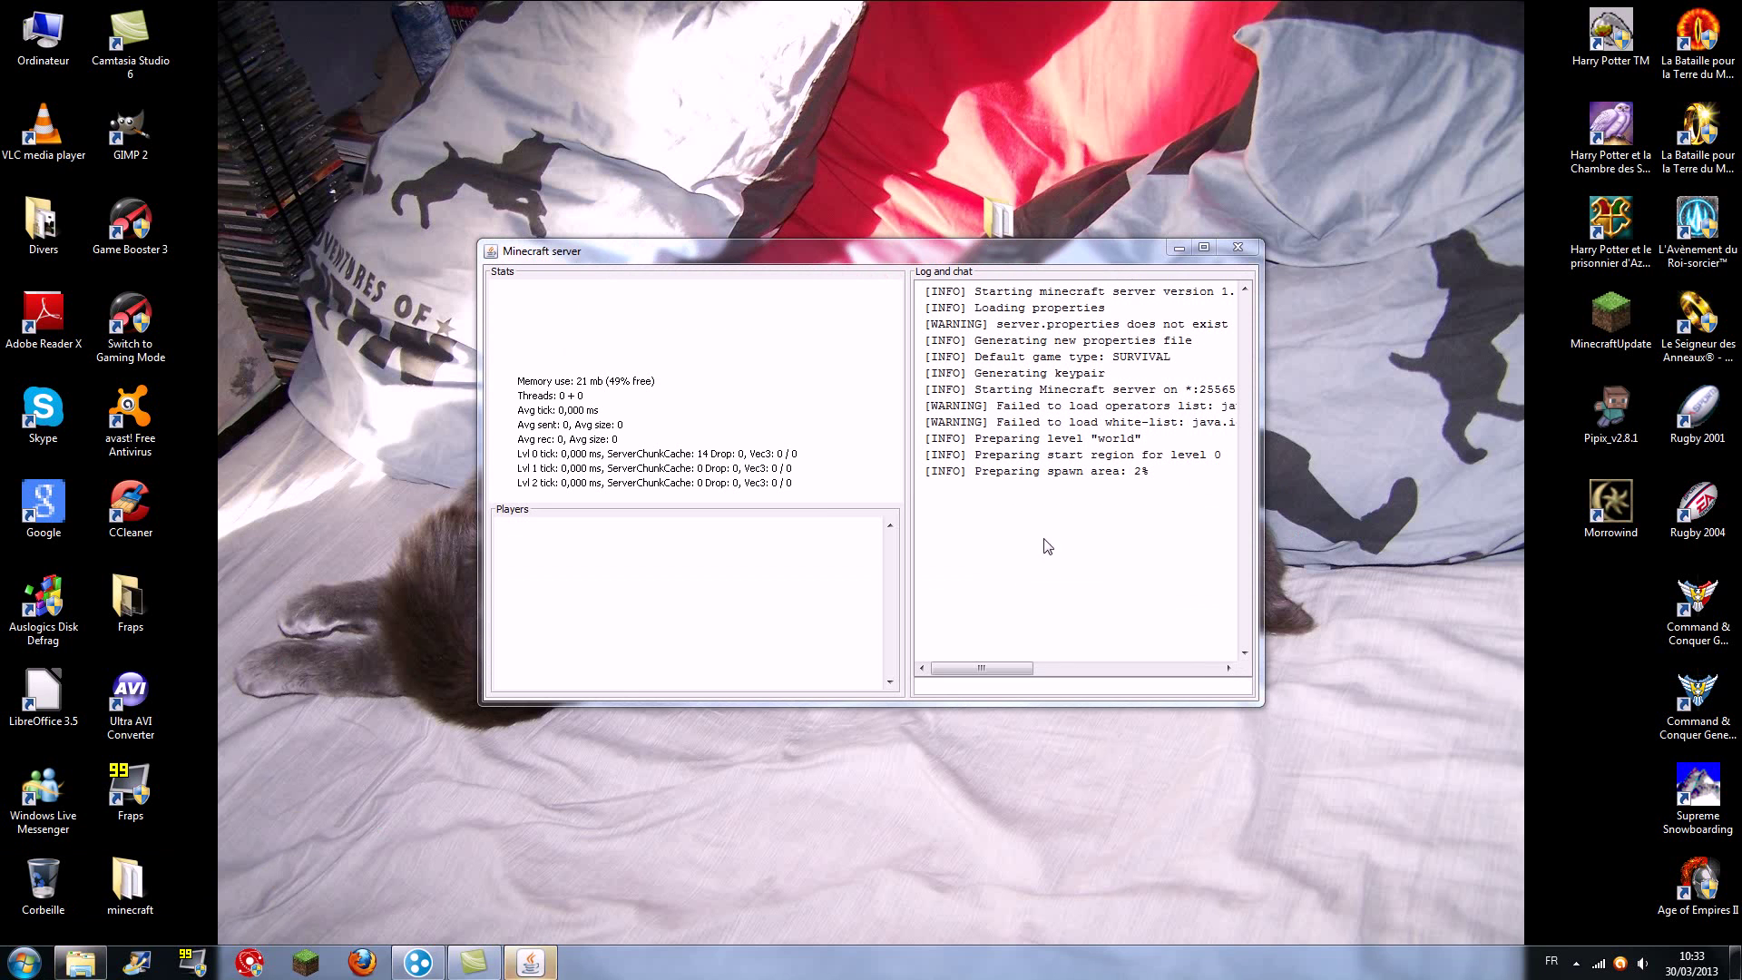
{"action": "left_click_drag", "start_coordinate": [921, 487], "coordinate": [1151, 490]}
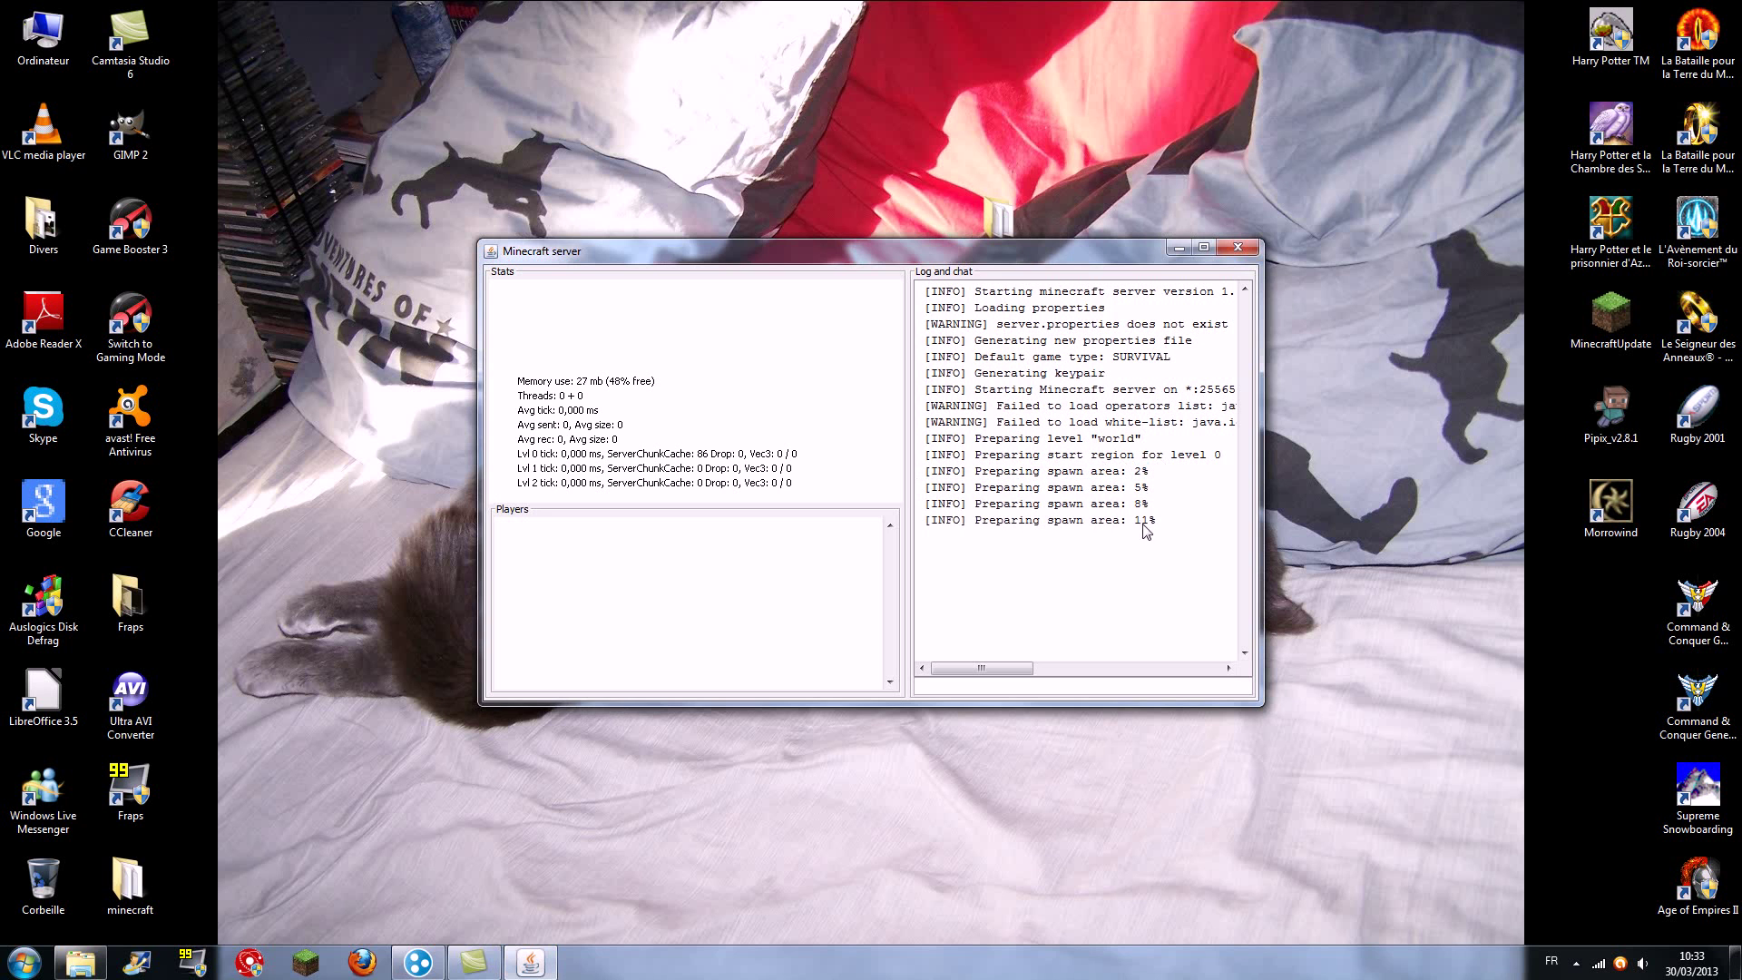
{"action": "left_click", "coordinate": [1176, 251]}
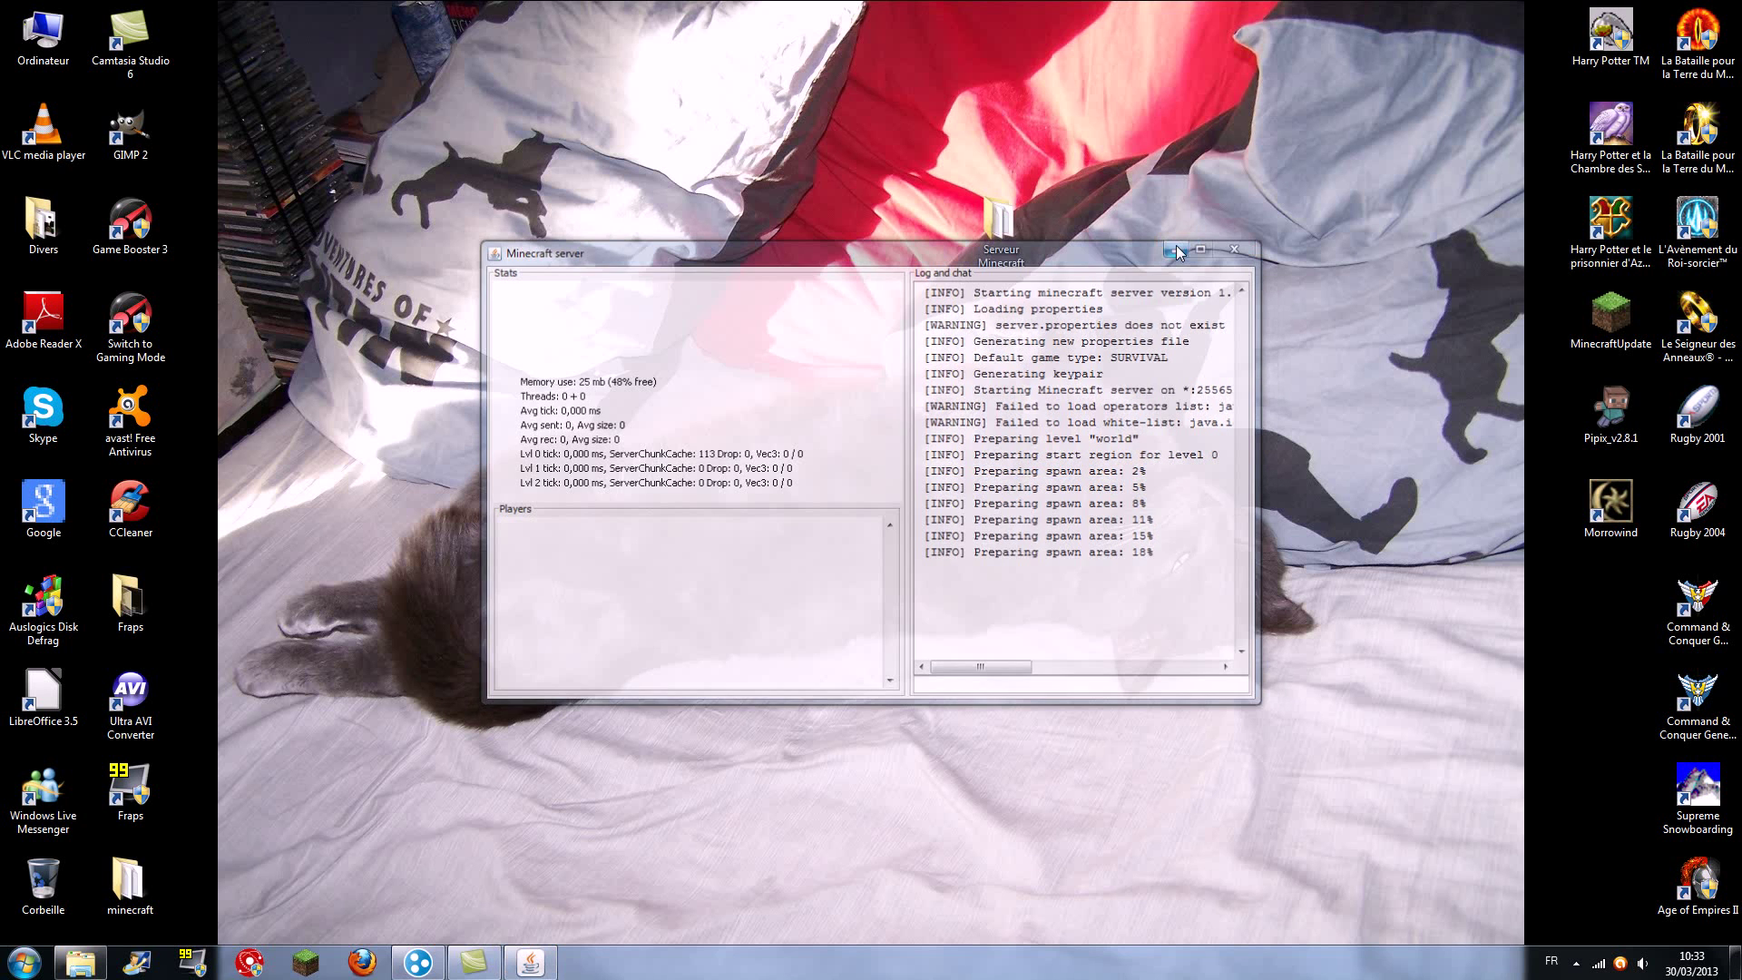
- Add the operator's player name to the ops text file in the Serveur Minecraft folder and save it
{"action": "double_click", "coordinate": [1000, 229]}
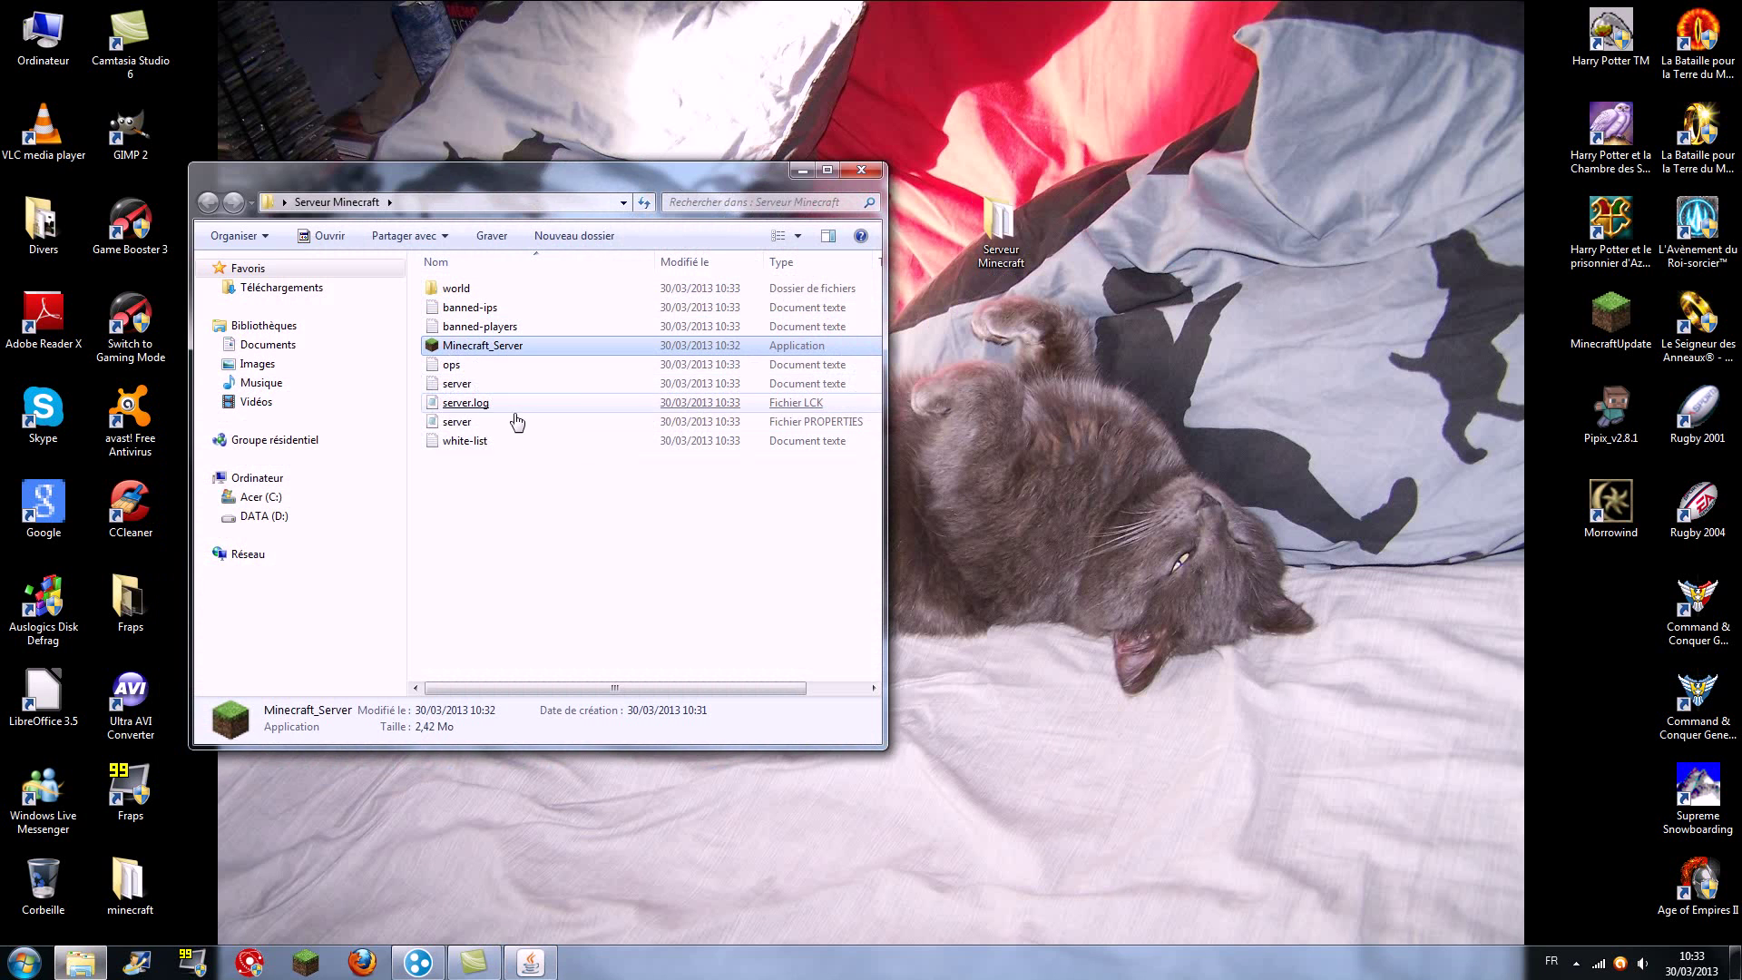
{"action": "left_click", "coordinate": [473, 368]}
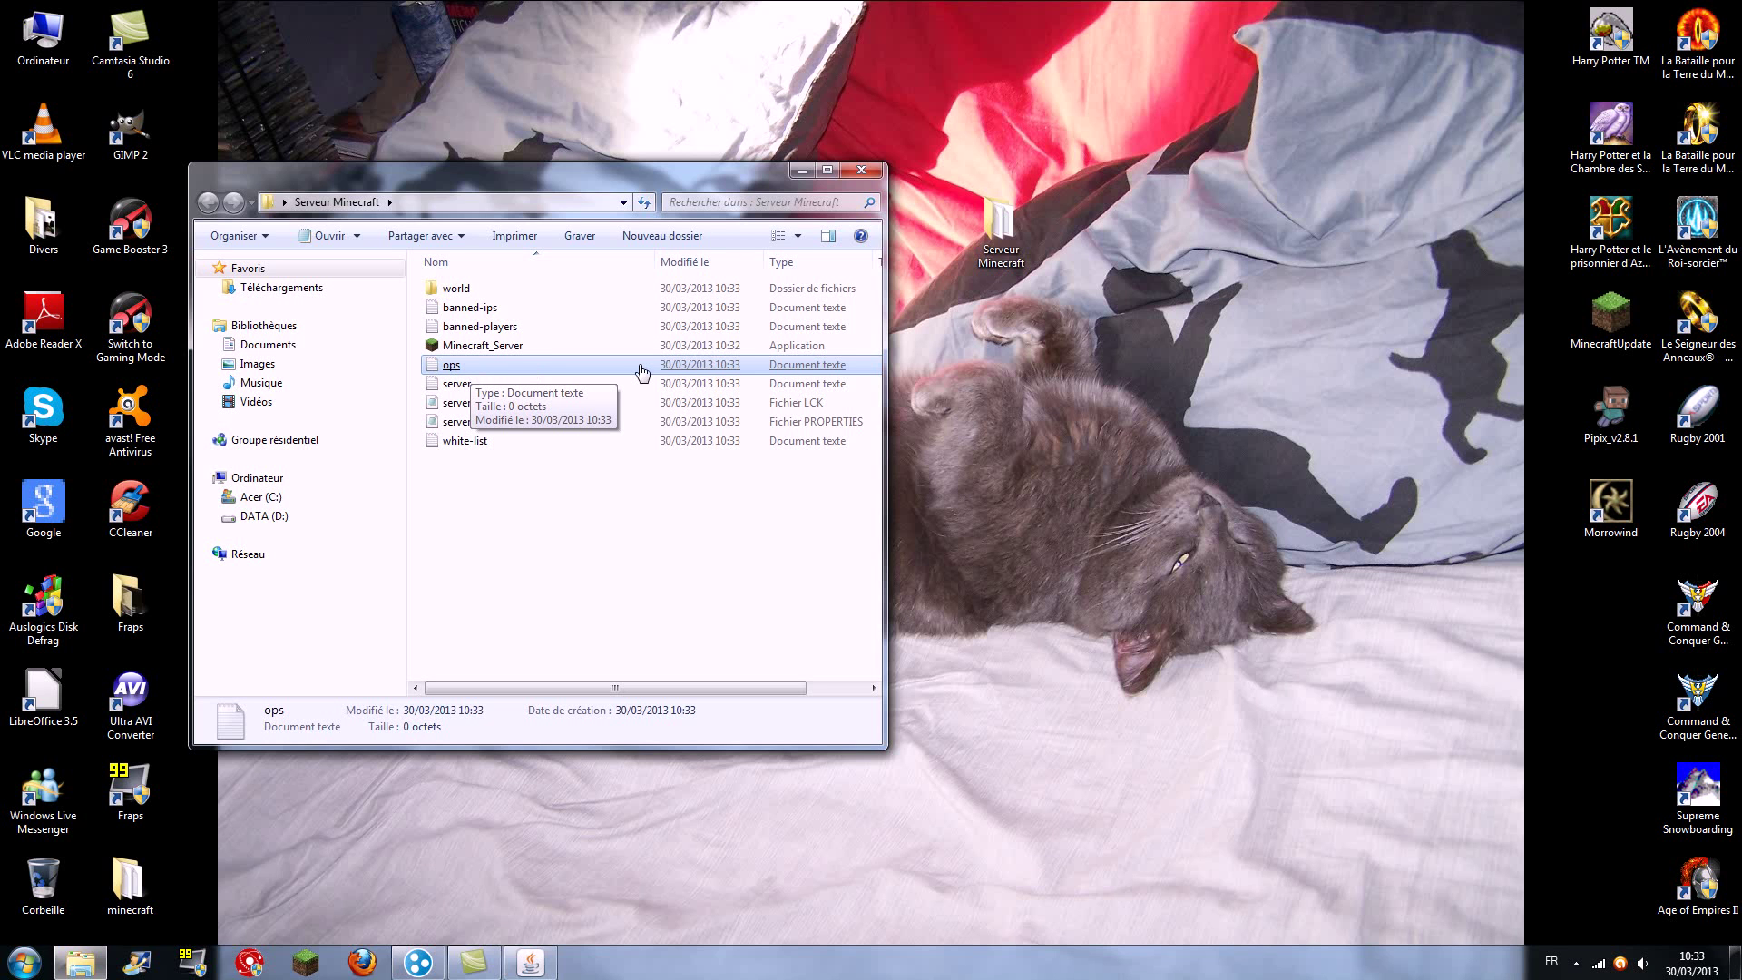
{"action": "double_click", "coordinate": [561, 369]}
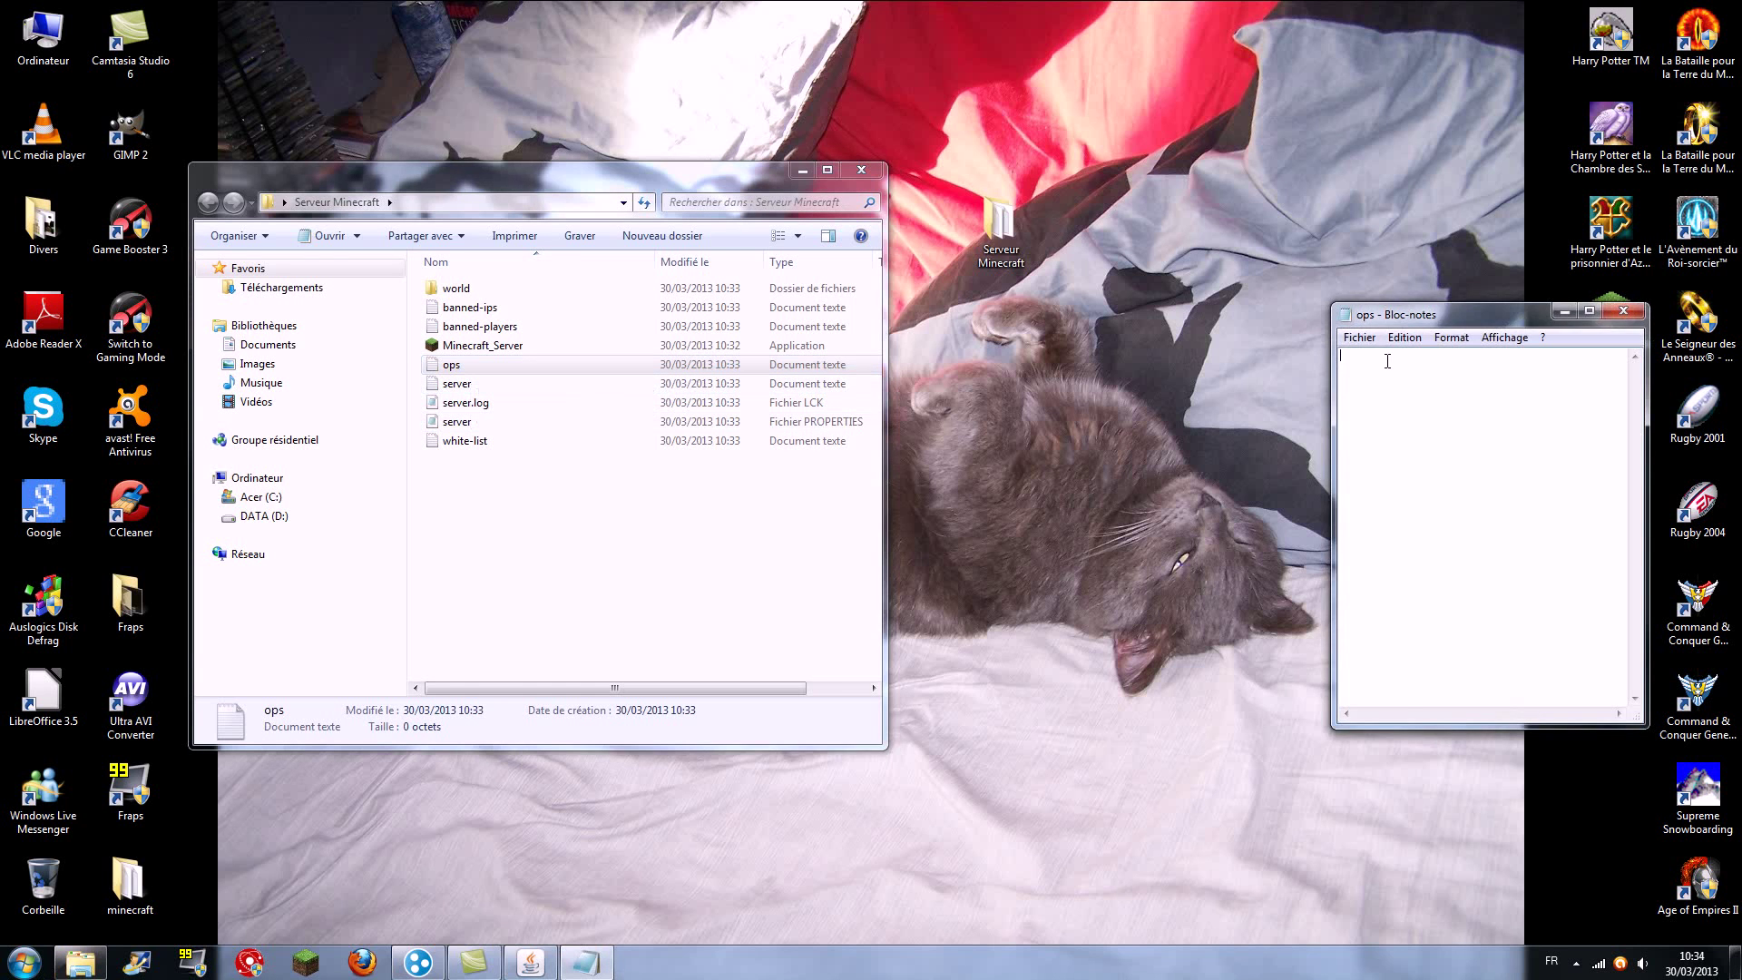
{"action": "left_click_drag", "start_coordinate": [1452, 314], "coordinate": [818, 646]}
{"action": "left_click_drag", "start_coordinate": [1039, 339], "coordinate": [1040, 374]}
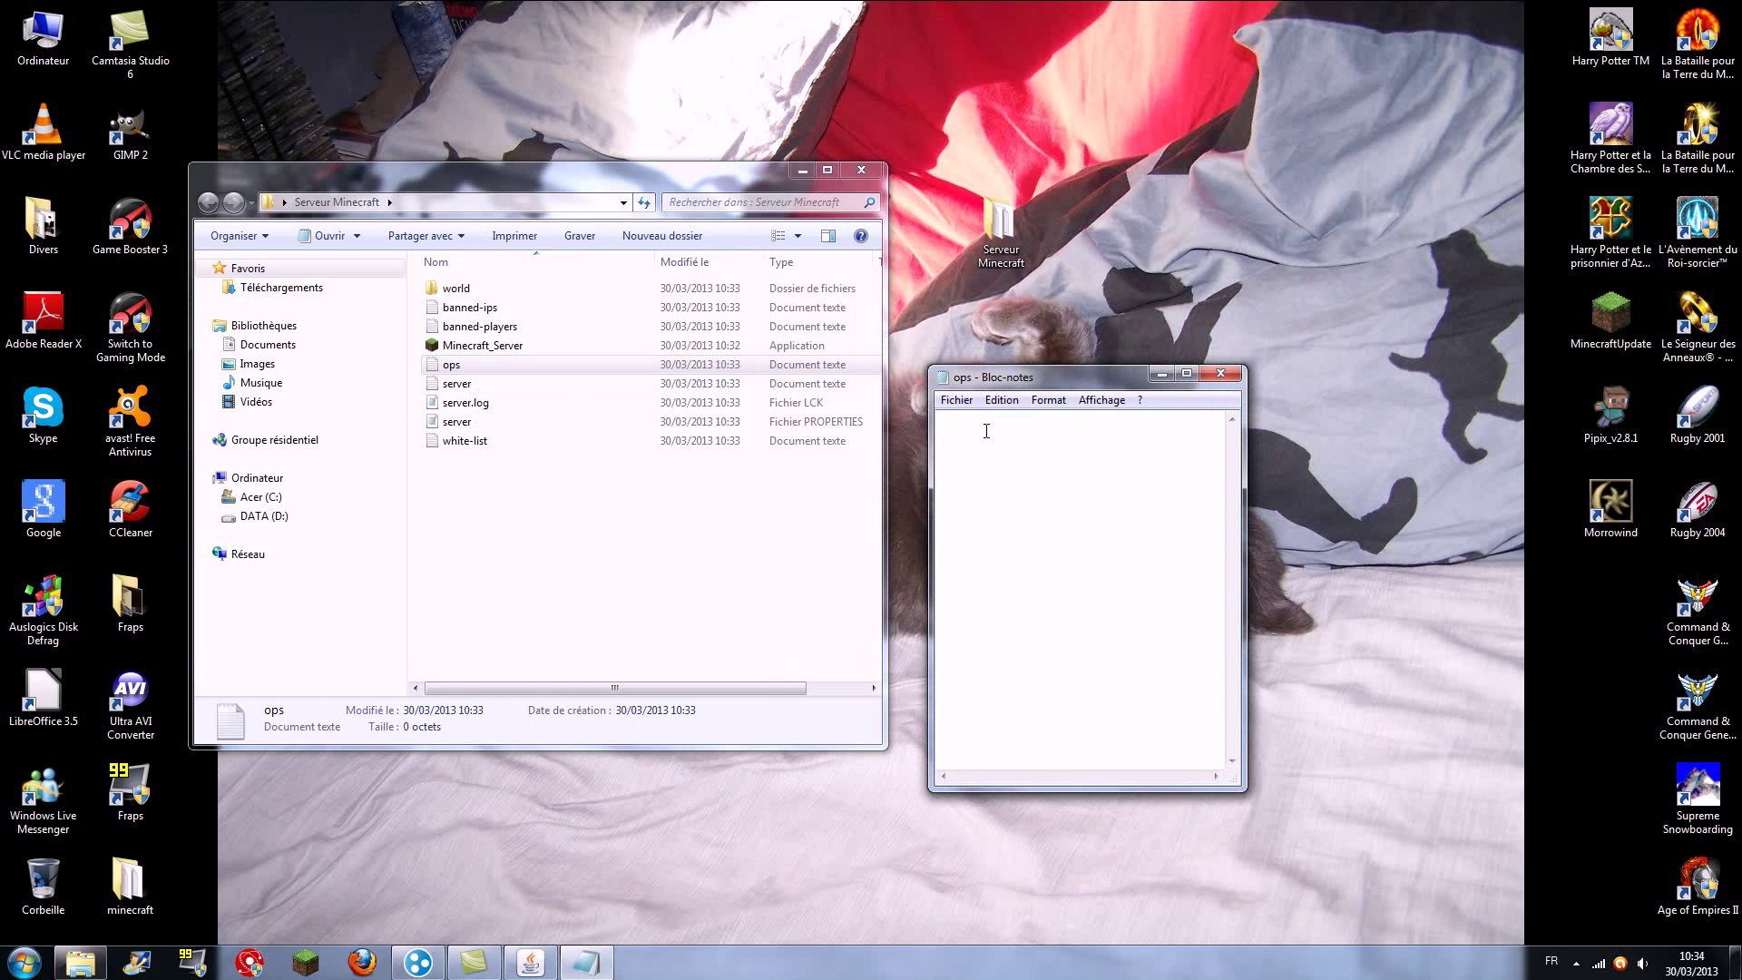
{"action": "key", "text": "Caps_Lock"}
{"action": "type", "text": "Gamer du63"}
{"action": "left_click", "coordinate": [1220, 373]}
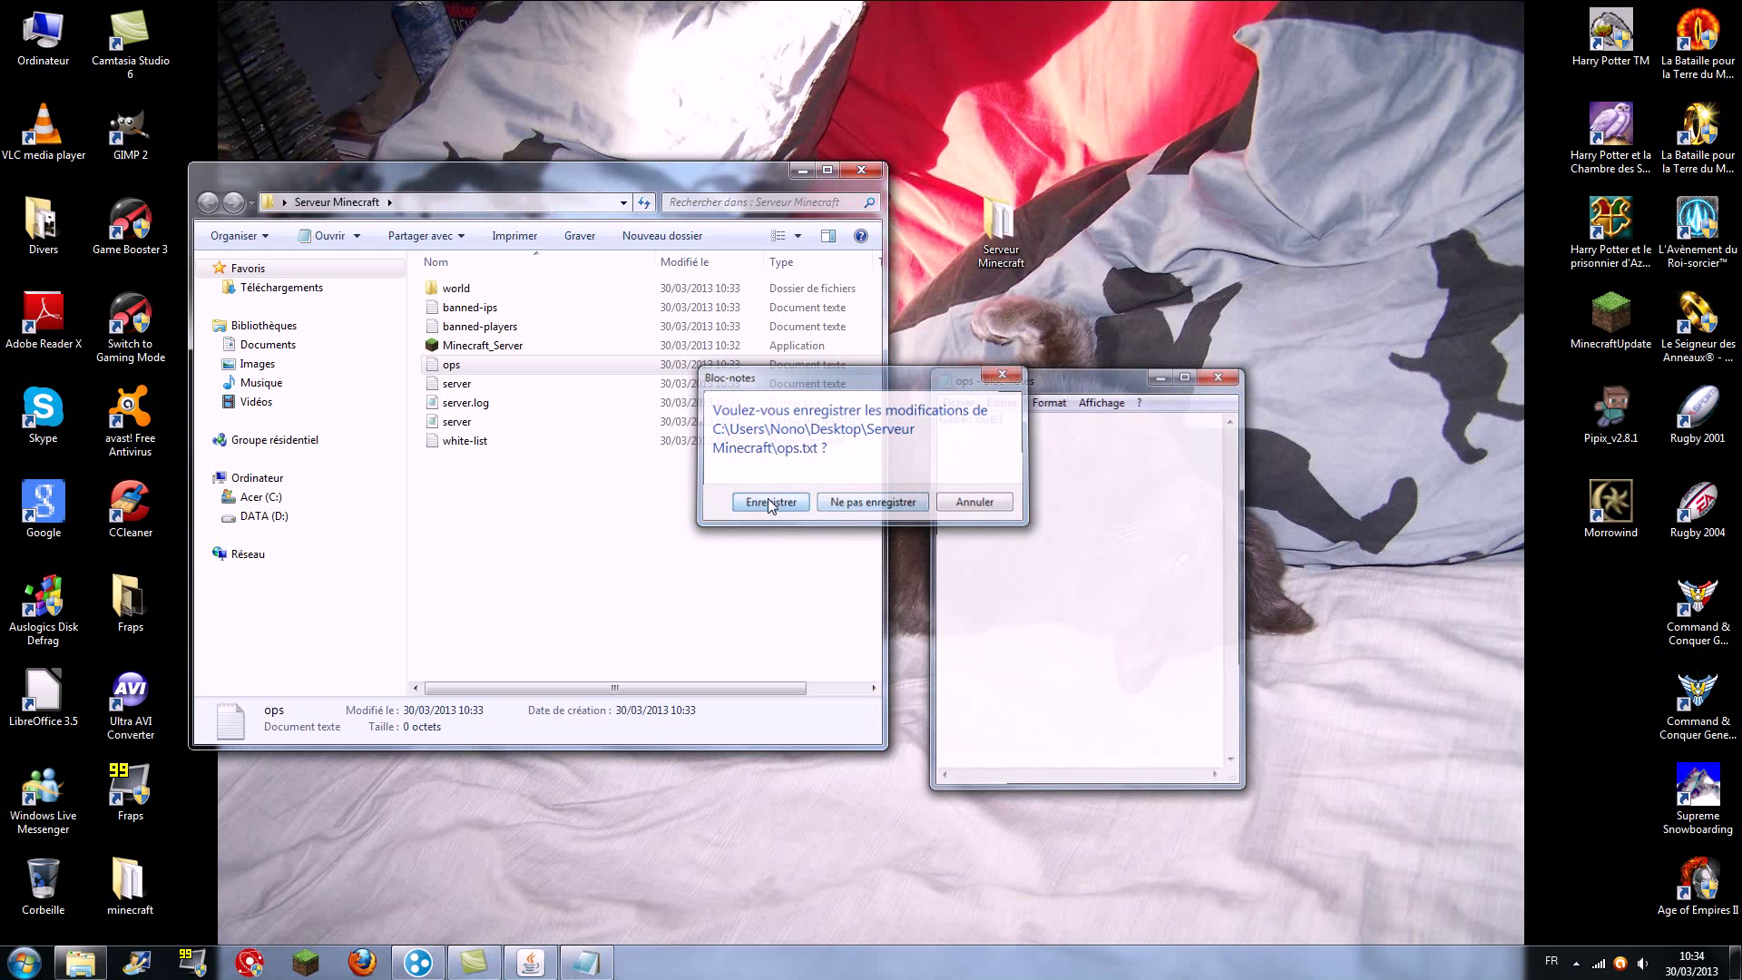
{"action": "left_click", "coordinate": [768, 504]}
- Open the server PROPERTIES file from the Serveur Minecraft folder in a maximized Notepad window
{"action": "left_click", "coordinate": [494, 422]}
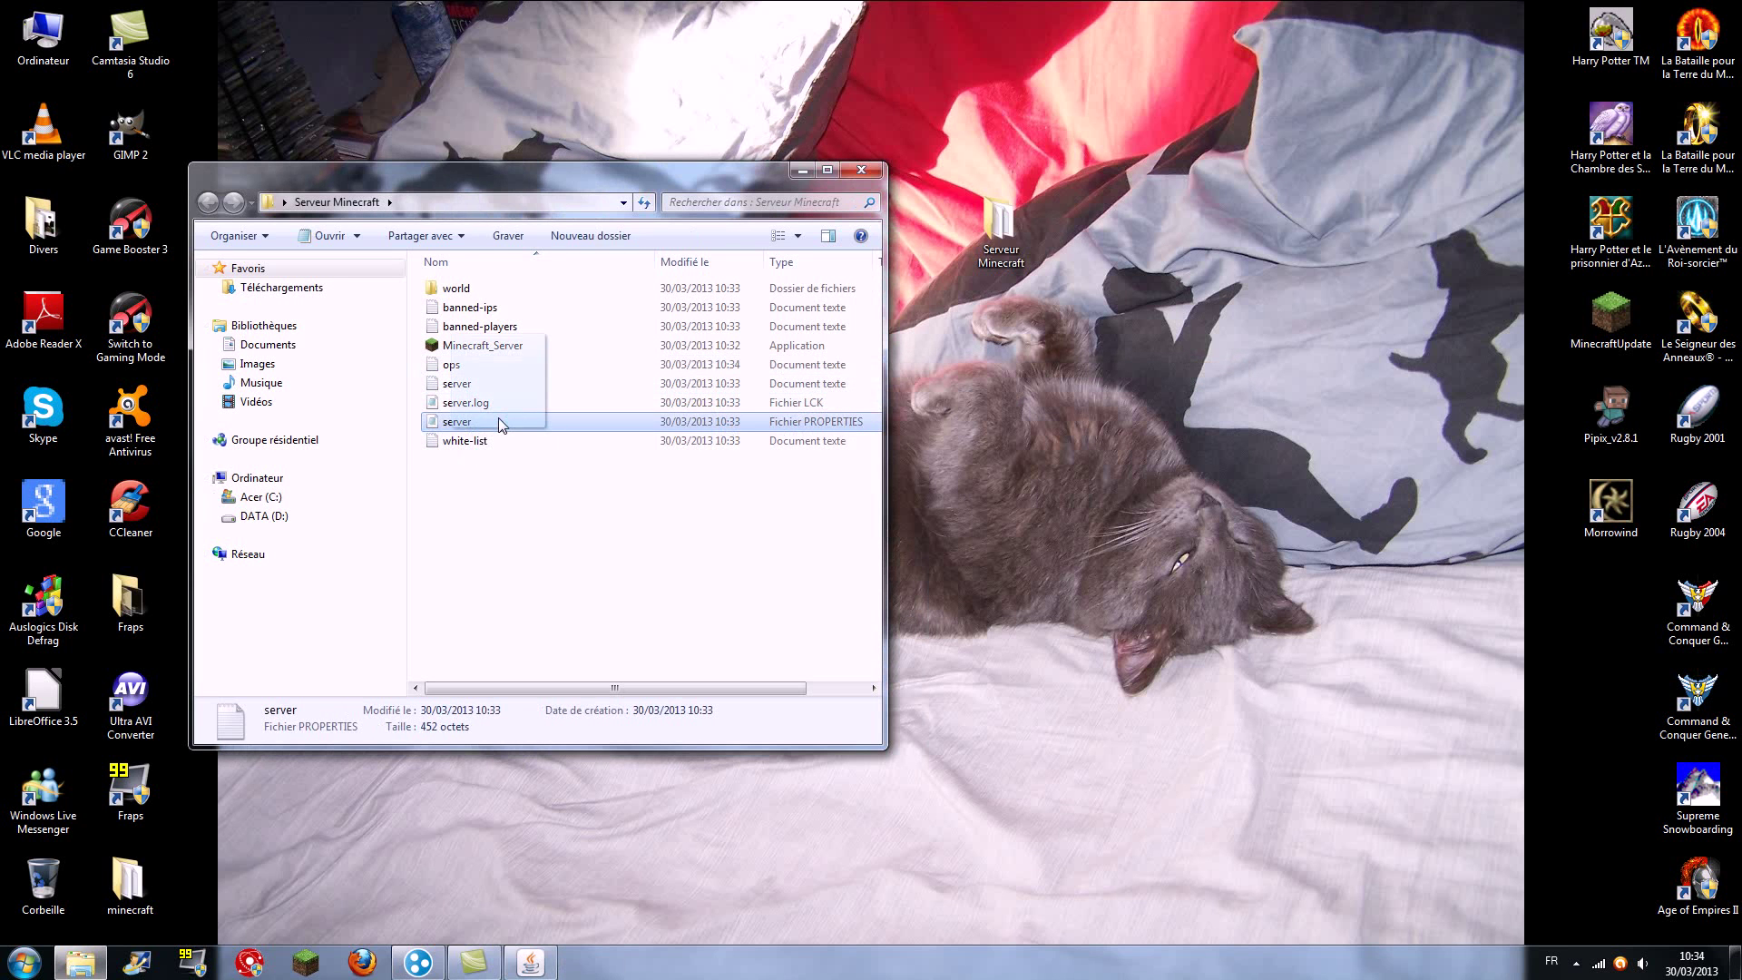
{"action": "double_click", "coordinate": [458, 423]}
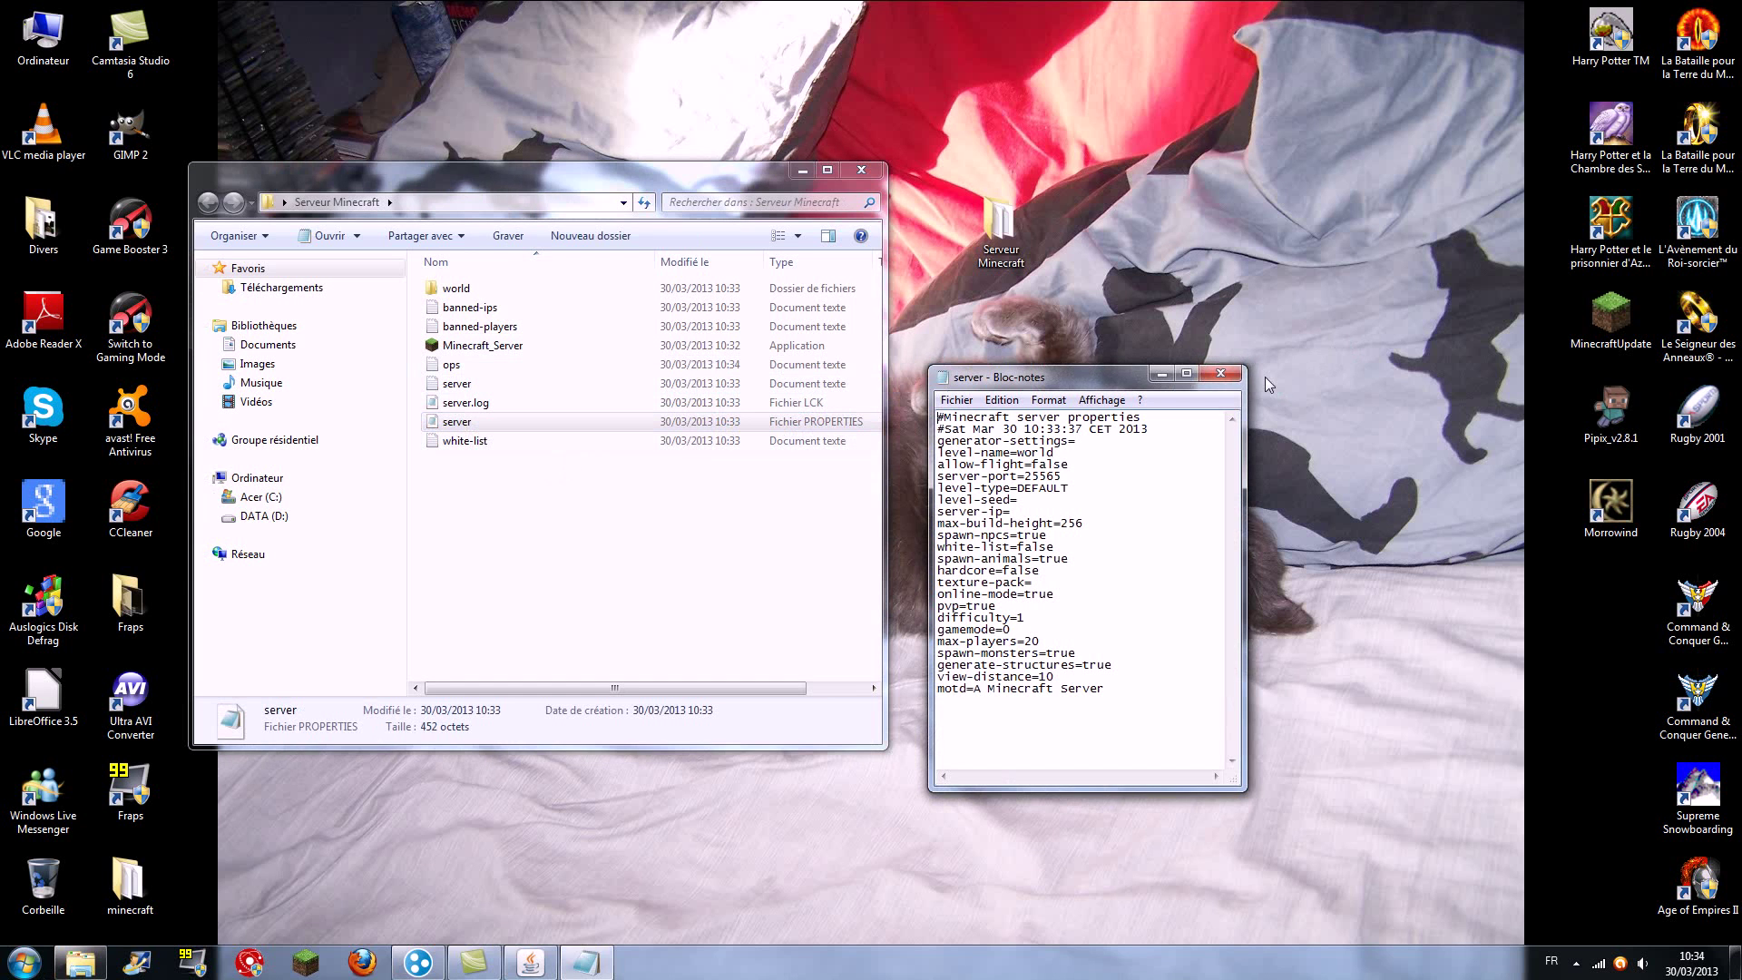
{"action": "left_click", "coordinate": [1185, 373]}
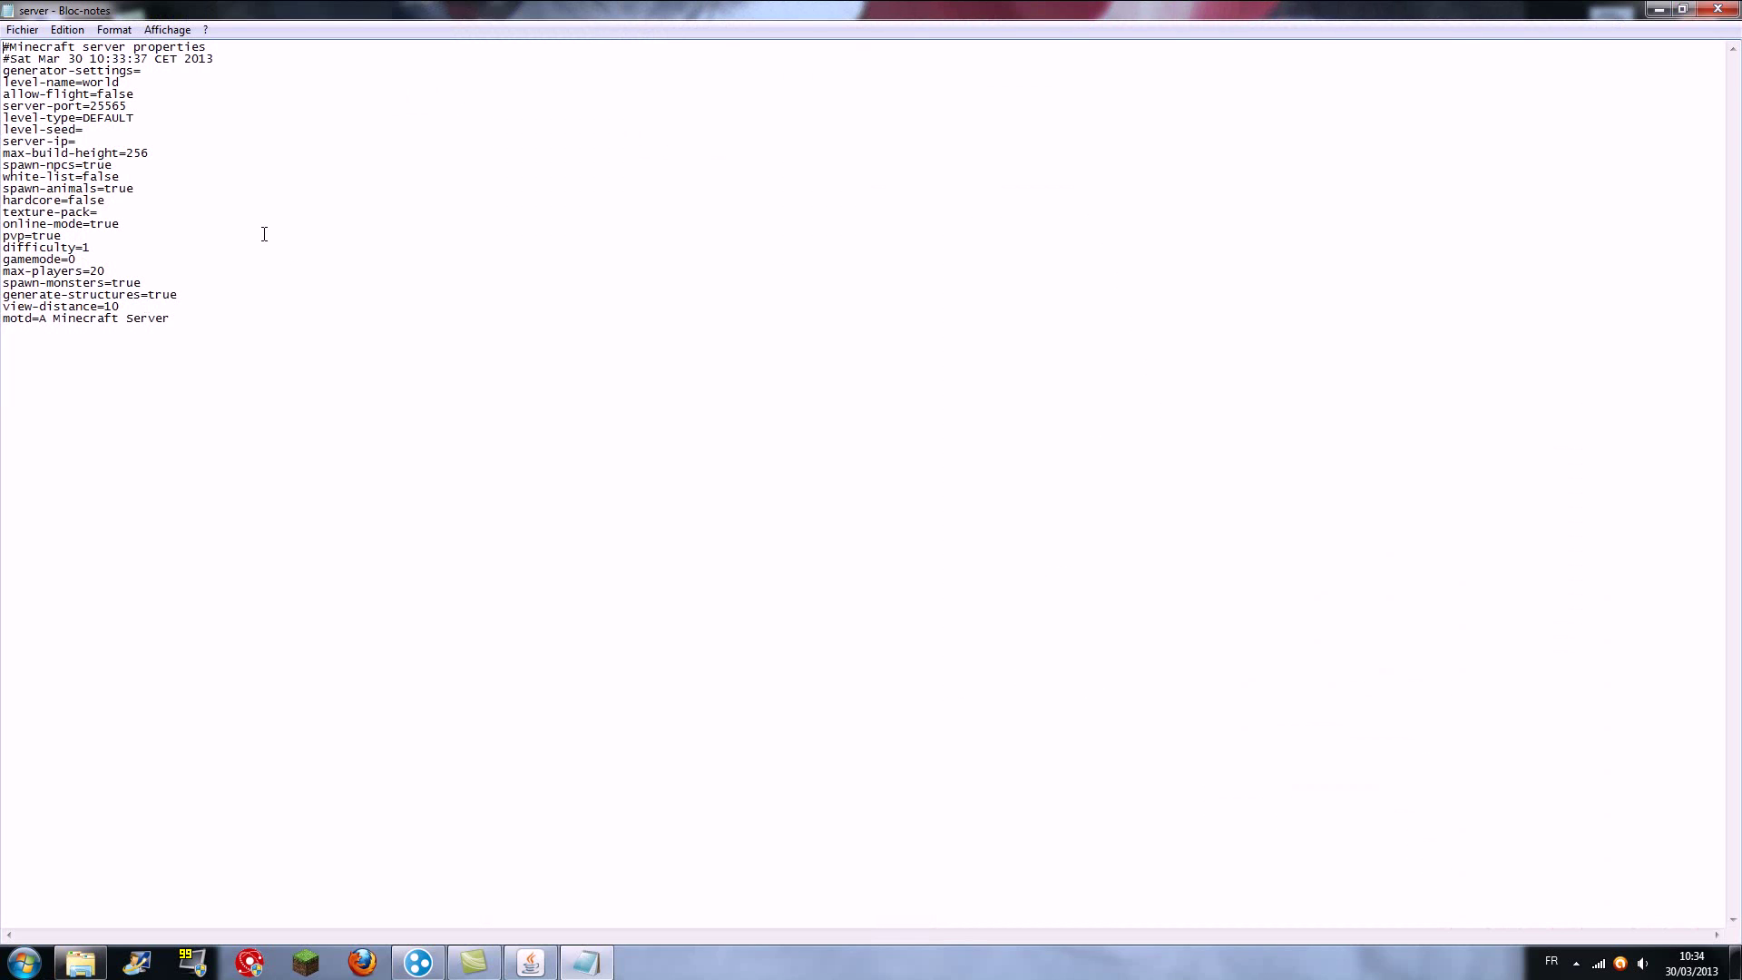
{"action": "left_click", "coordinate": [225, 435]}
- Replace "name=world" in the level-name line with MineGame so that the line reads "level-MineGame"
{"action": "left_click_drag", "start_coordinate": [120, 82], "coordinate": [52, 85]}
{"action": "key", "text": "BackSpace"}
{"action": "type", "text": "geme"}
{"action": "key", "text": "BackSpace"}
{"action": "key", "text": "BackSpace"}
{"action": "key", "text": "BackSpace"}
{"action": "key", "text": "BackSpace"}
{"action": "key", "text": "Caps_Lock"}
{"action": "type", "text": "M"}
{"action": "key", "text": "Caps_Lock"}
{"action": "type", "text": "ine"}
{"action": "key", "text": "Caps_Lock"}
{"action": "type", "text": "G"}
{"action": "key", "text": "Caps_Lock"}
{"action": "type", "text": "ame"}
- Switch to LogMeIn Hamachi and copy this computer's IPv4 address
{"action": "mouse_move", "coordinate": [136, 102]}
{"action": "left_mouse_down"}
{"action": "mouse_move", "coordinate": [91, 106]}
{"action": "mouse_move", "coordinate": [137, 120]}
{"action": "left_mouse_up"}
{"action": "left_click", "coordinate": [84, 142]}
{"action": "left_click", "coordinate": [418, 962]}
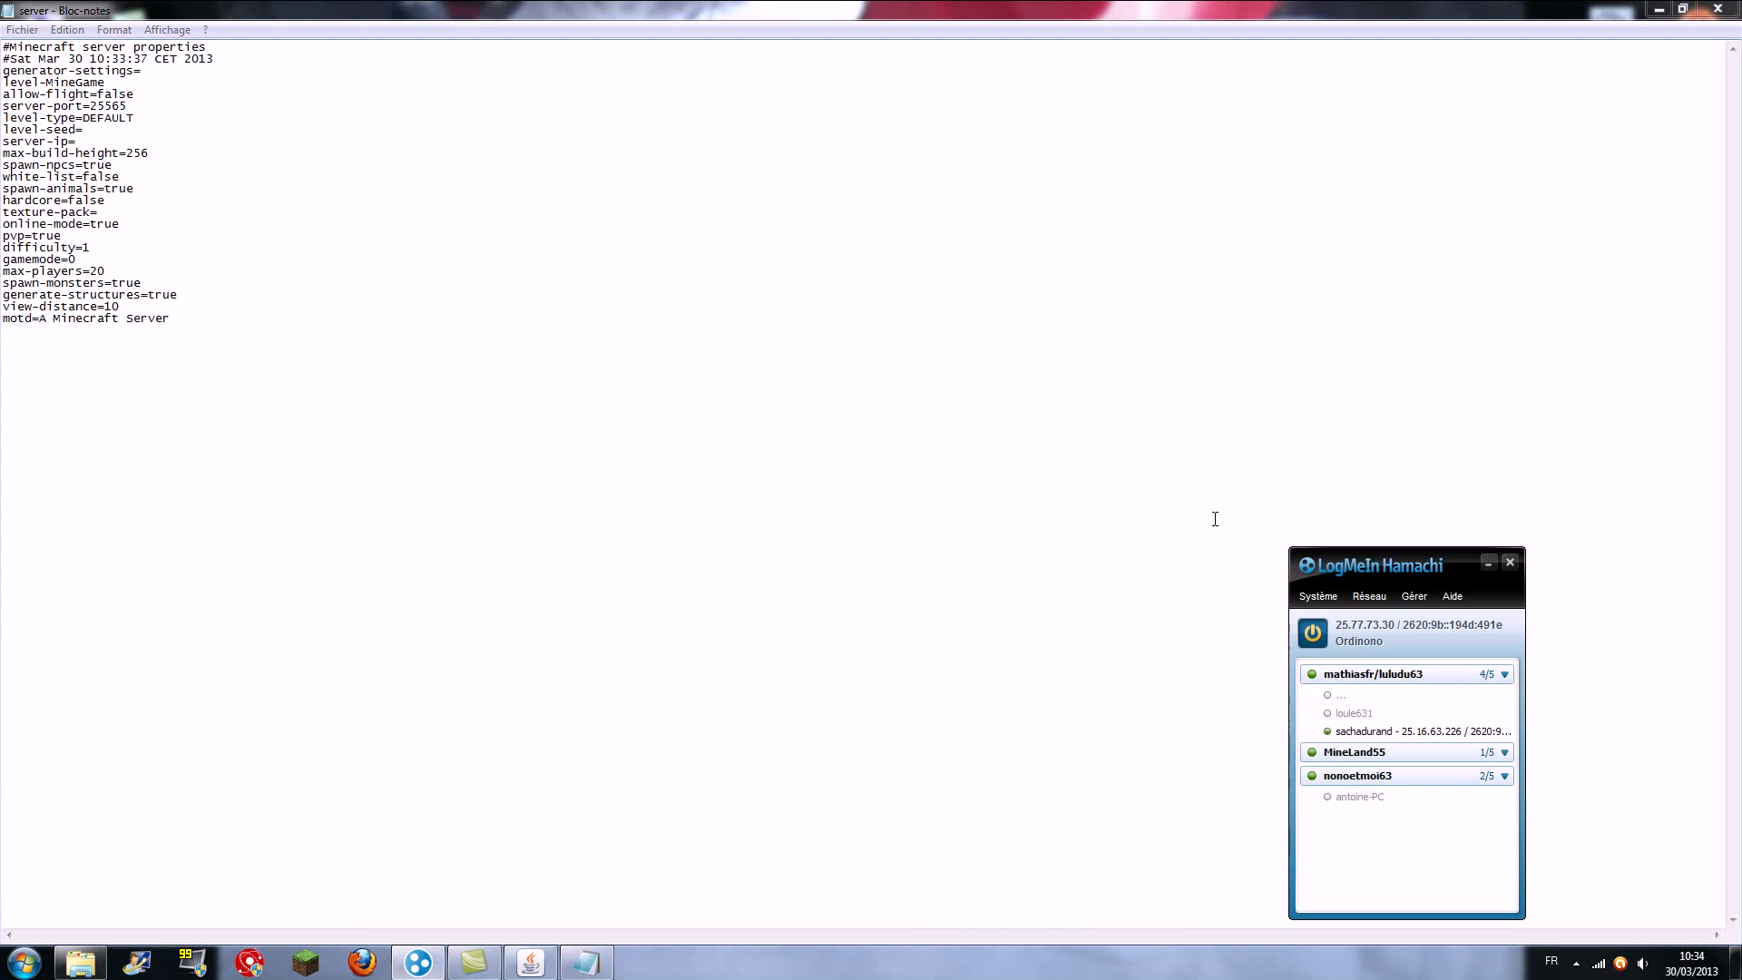
{"action": "left_click_drag", "start_coordinate": [1401, 565], "coordinate": [1337, 368]}
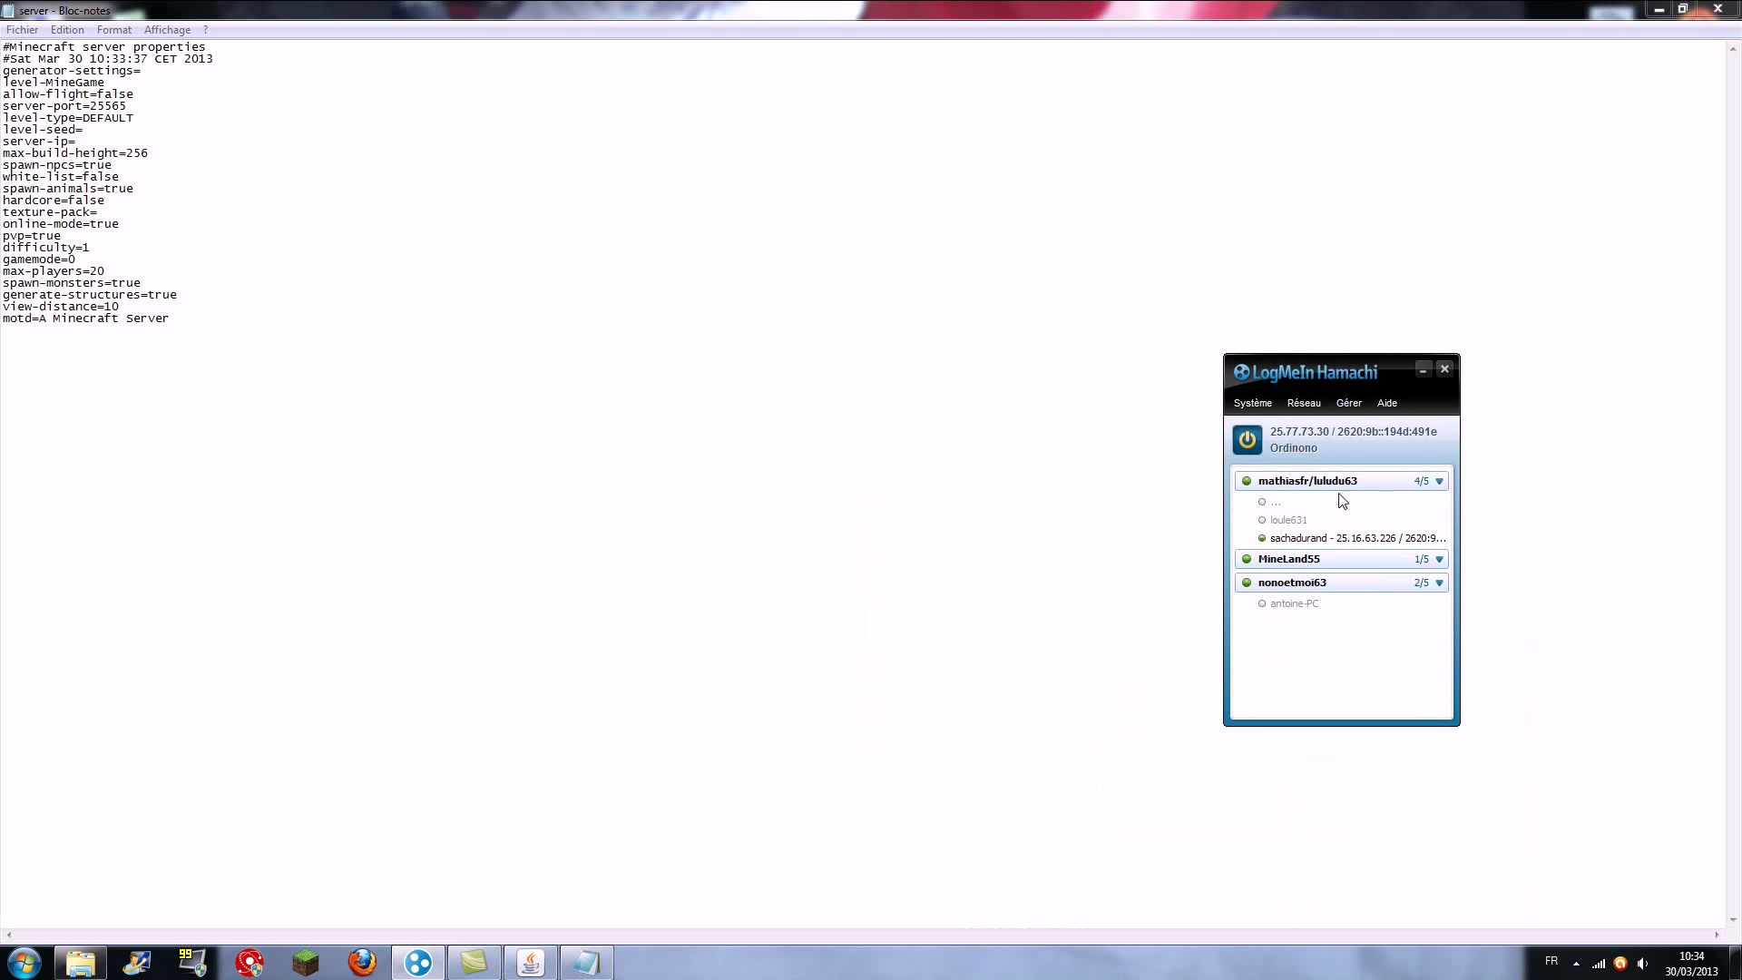
{"action": "left_click", "coordinate": [1273, 436]}
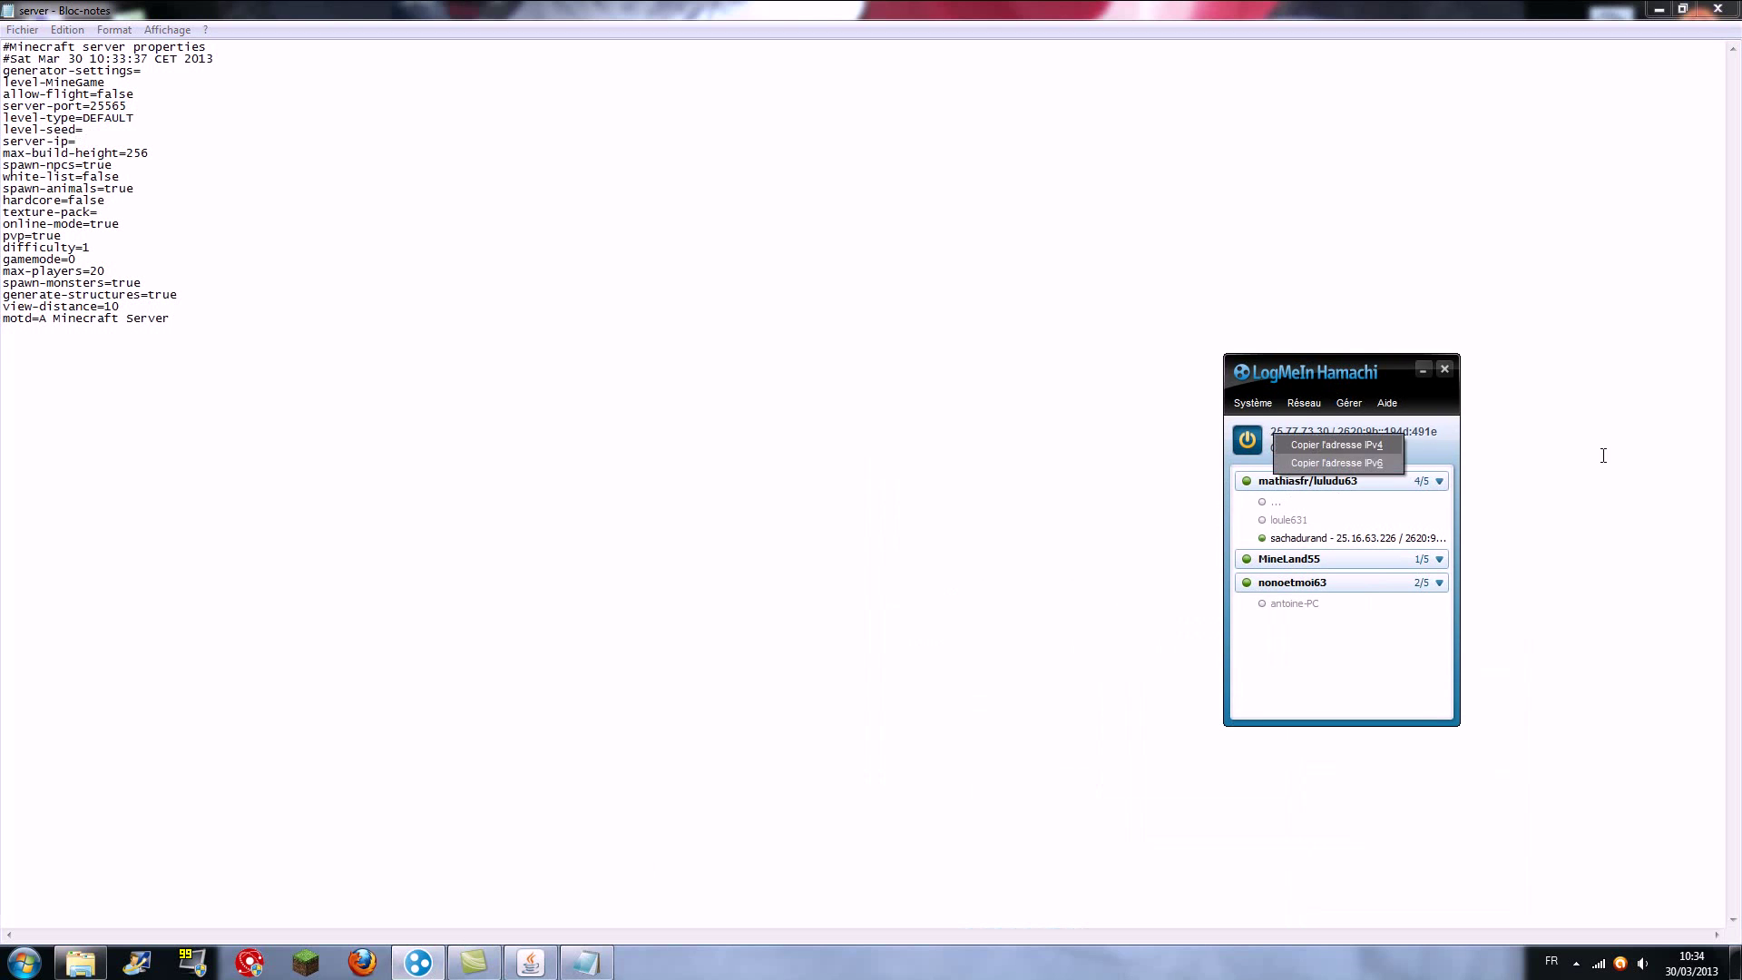
{"action": "left_click", "coordinate": [1334, 444]}
{"action": "left_click", "coordinate": [1365, 488]}
{"action": "left_click", "coordinate": [419, 963]}
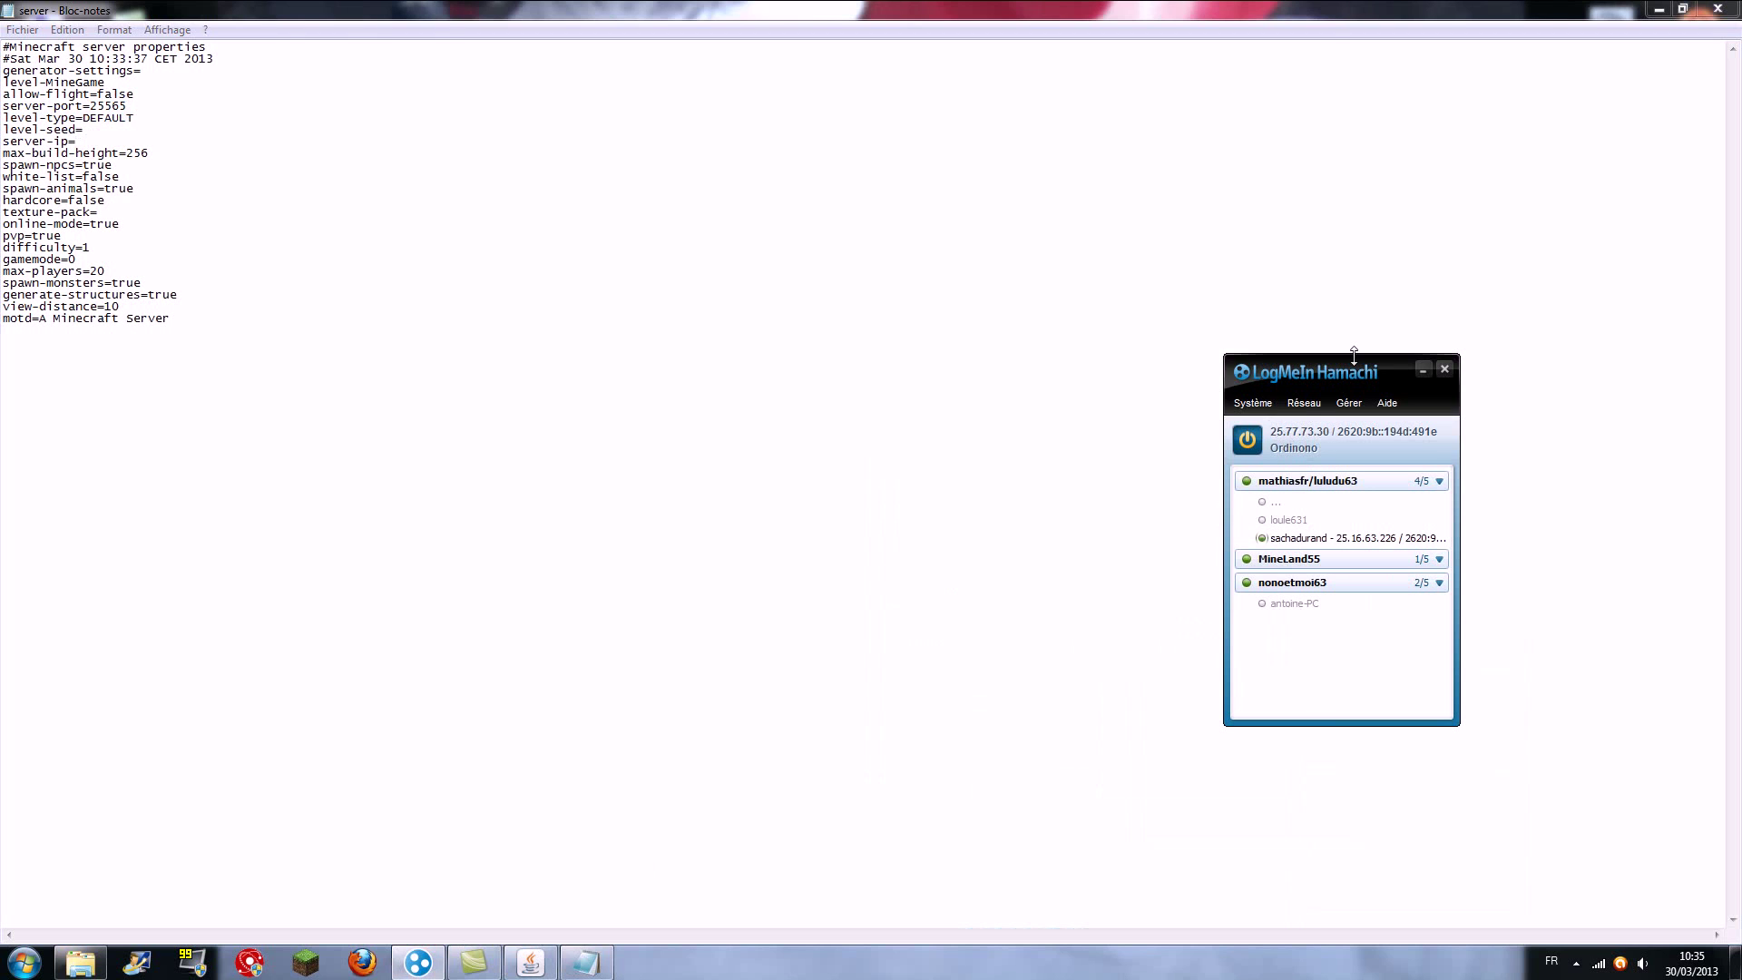
{"action": "left_click", "coordinate": [1309, 426]}
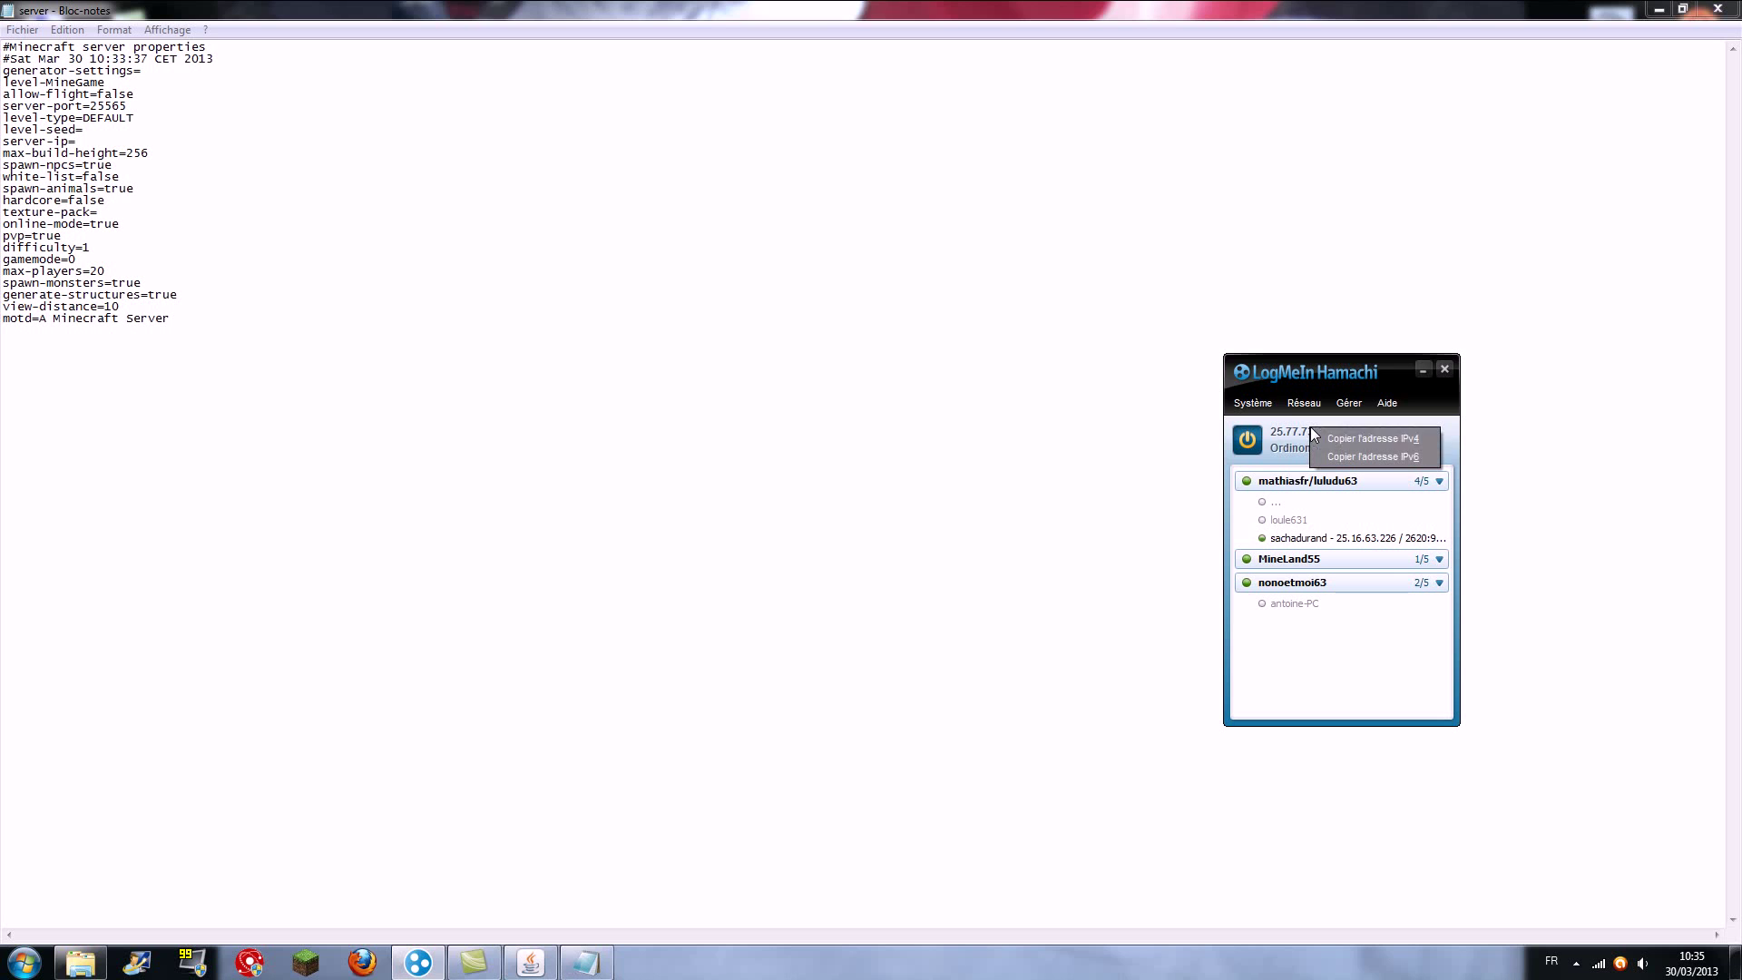
{"action": "left_click", "coordinate": [1379, 439]}
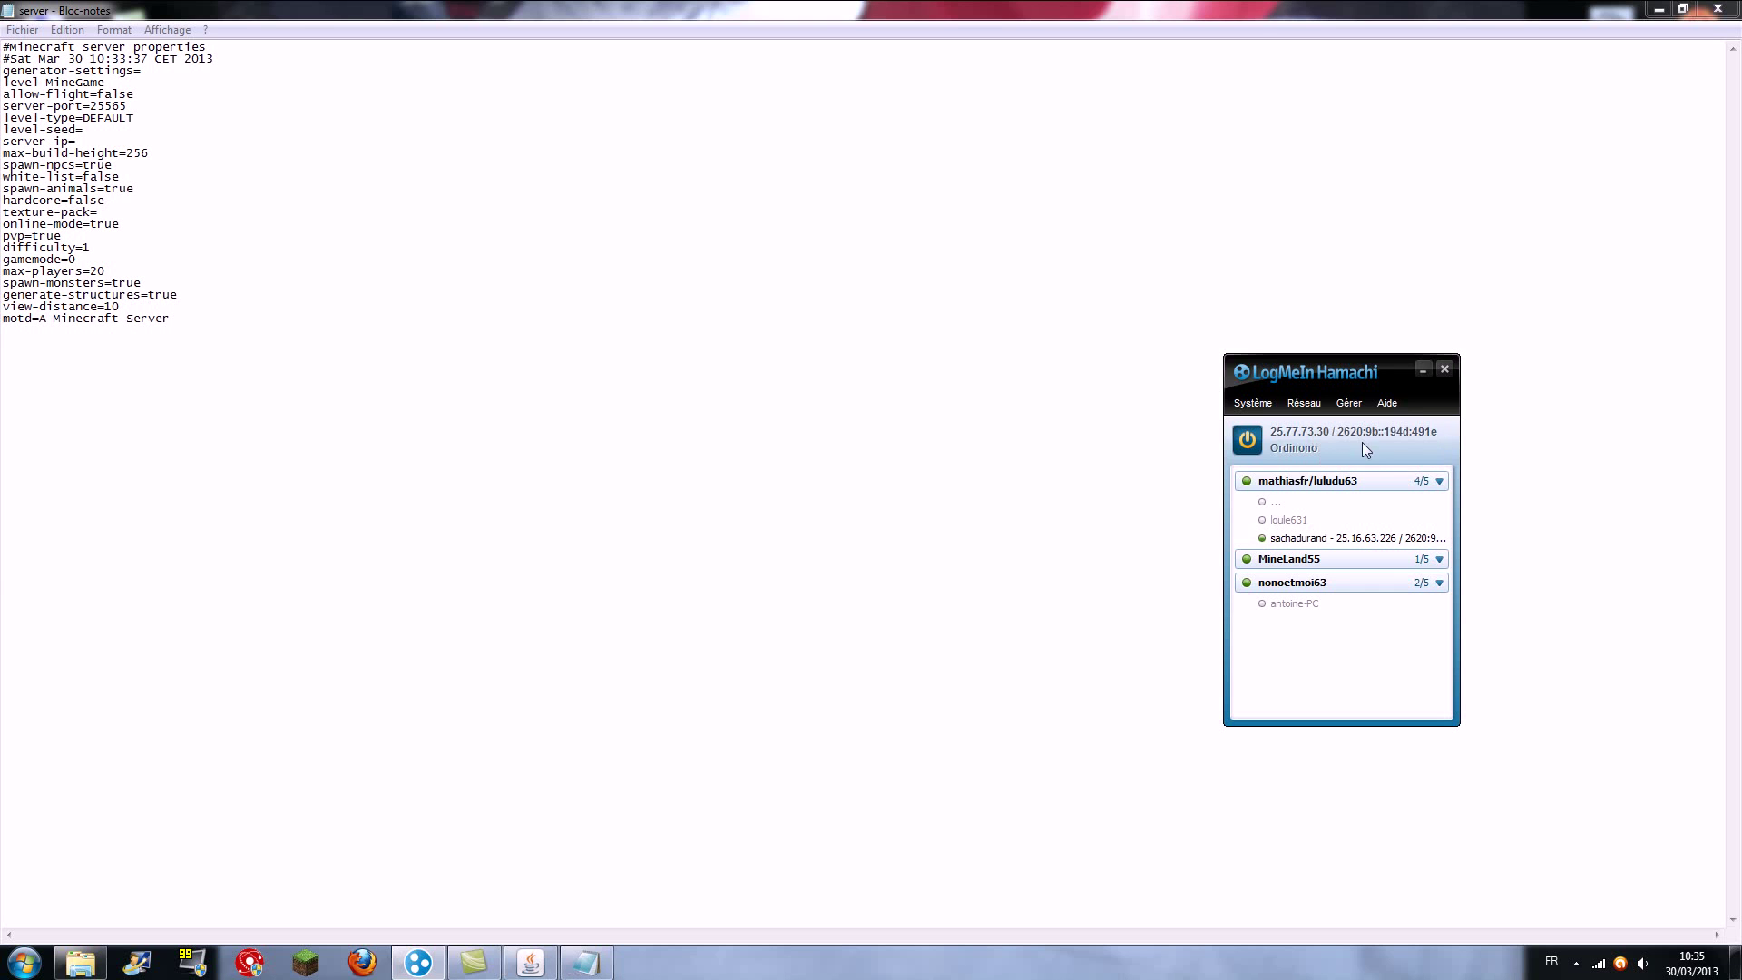
- Paste the copied Hamachi IPv4 address as the server-ip value in the server properties file
{"action": "left_click", "coordinate": [91, 142]}
{"action": "right_click", "coordinate": [90, 141]}
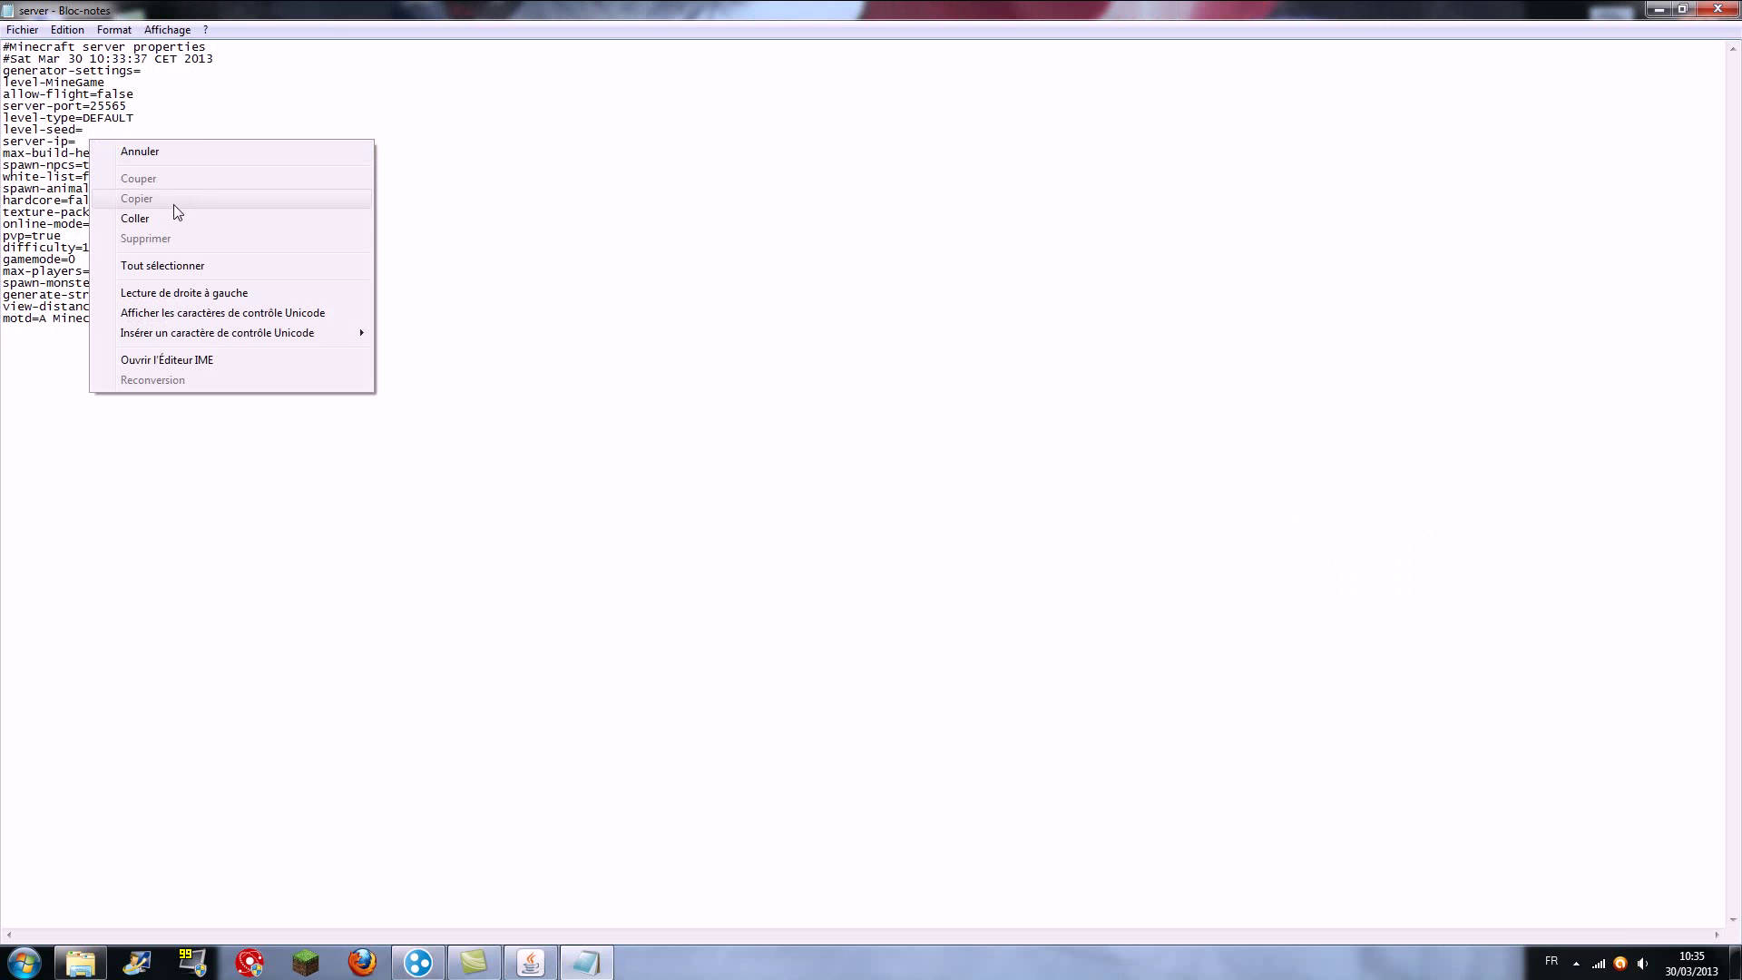
{"action": "left_click", "coordinate": [153, 219]}
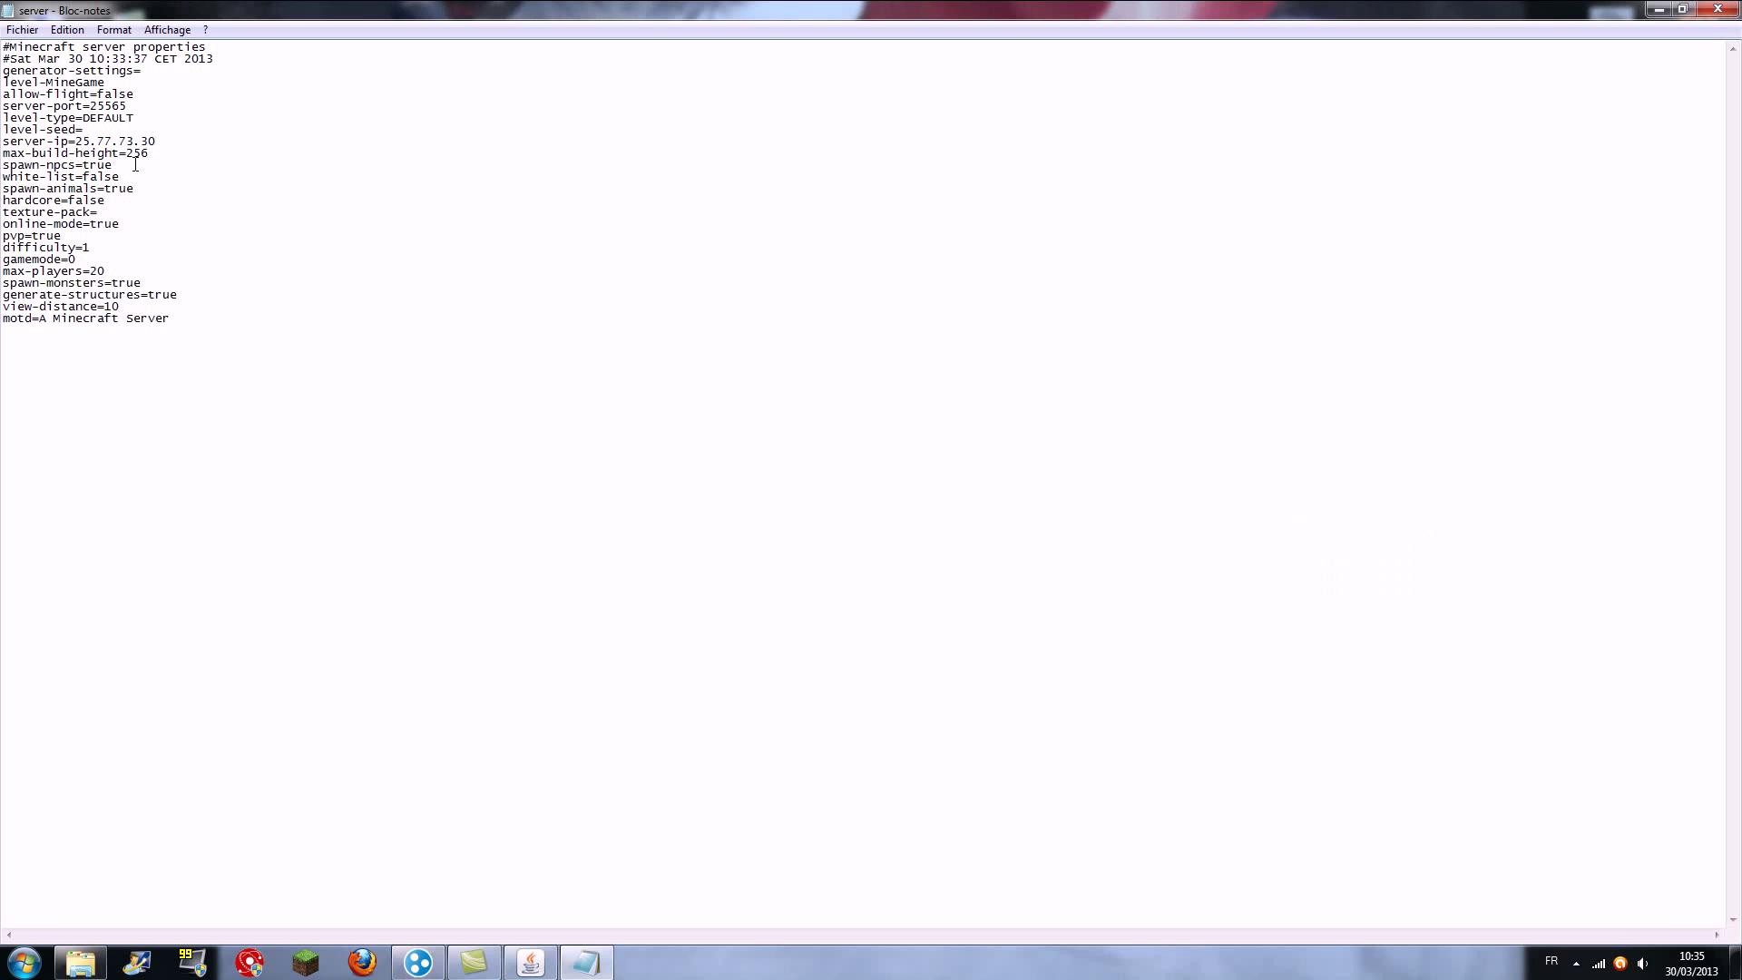
- Set online-mode to false, gamemode to 1 and max-players to 7 in the server properties file
{"action": "left_click_drag", "start_coordinate": [120, 178], "coordinate": [162, 171]}
{"action": "double_click", "coordinate": [153, 176]}
{"action": "left_click", "coordinate": [154, 176]}
{"action": "double_click", "coordinate": [163, 221]}
{"action": "left_click_drag", "start_coordinate": [150, 224], "coordinate": [91, 223]}
{"action": "key", "text": "BackSpace"}
{"action": "type", "text": "false"}
{"action": "left_click", "coordinate": [90, 260]}
{"action": "left_click", "coordinate": [116, 272]}
- Replace the motd text with "MinGame", then close the server properties file and save its changes
{"action": "left_click_drag", "start_coordinate": [171, 318], "coordinate": [39, 321]}
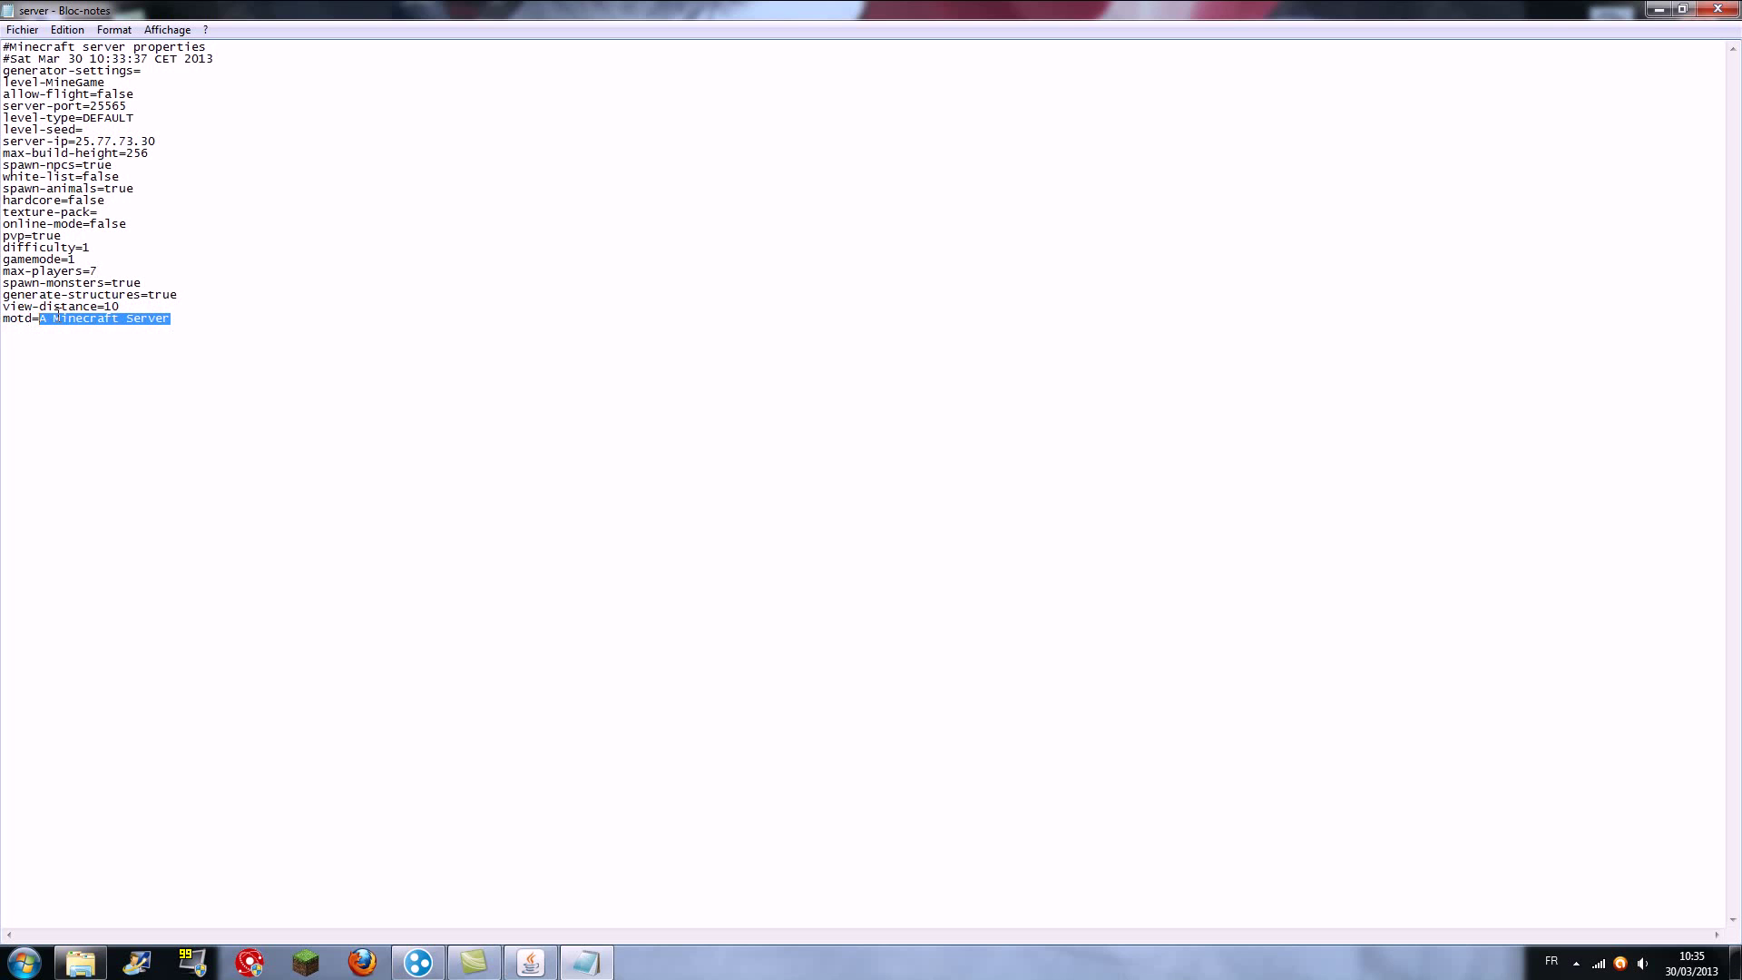
{"action": "key", "text": "Delete"}
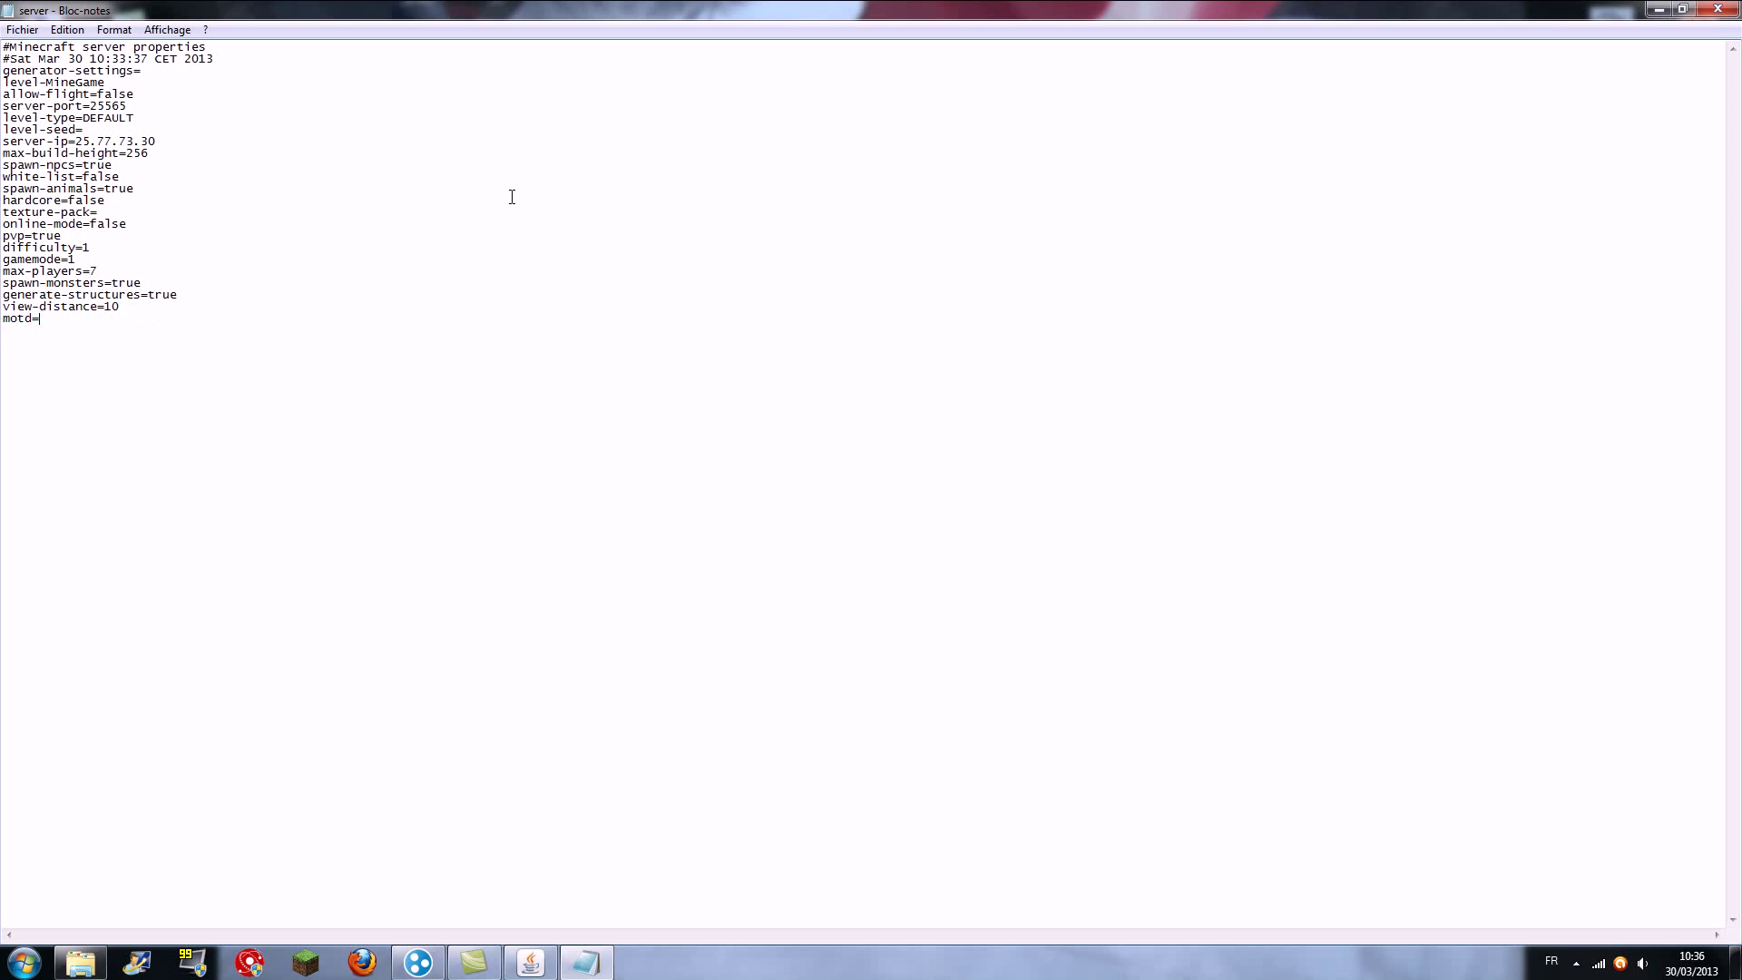
{"action": "key", "text": "Caps_Lock"}
{"action": "type", "text": "M"}
{"action": "key", "text": "Caps_Lock"}
{"action": "type", "text": "inGame"}
{"action": "left_click", "coordinate": [1728, 11]}
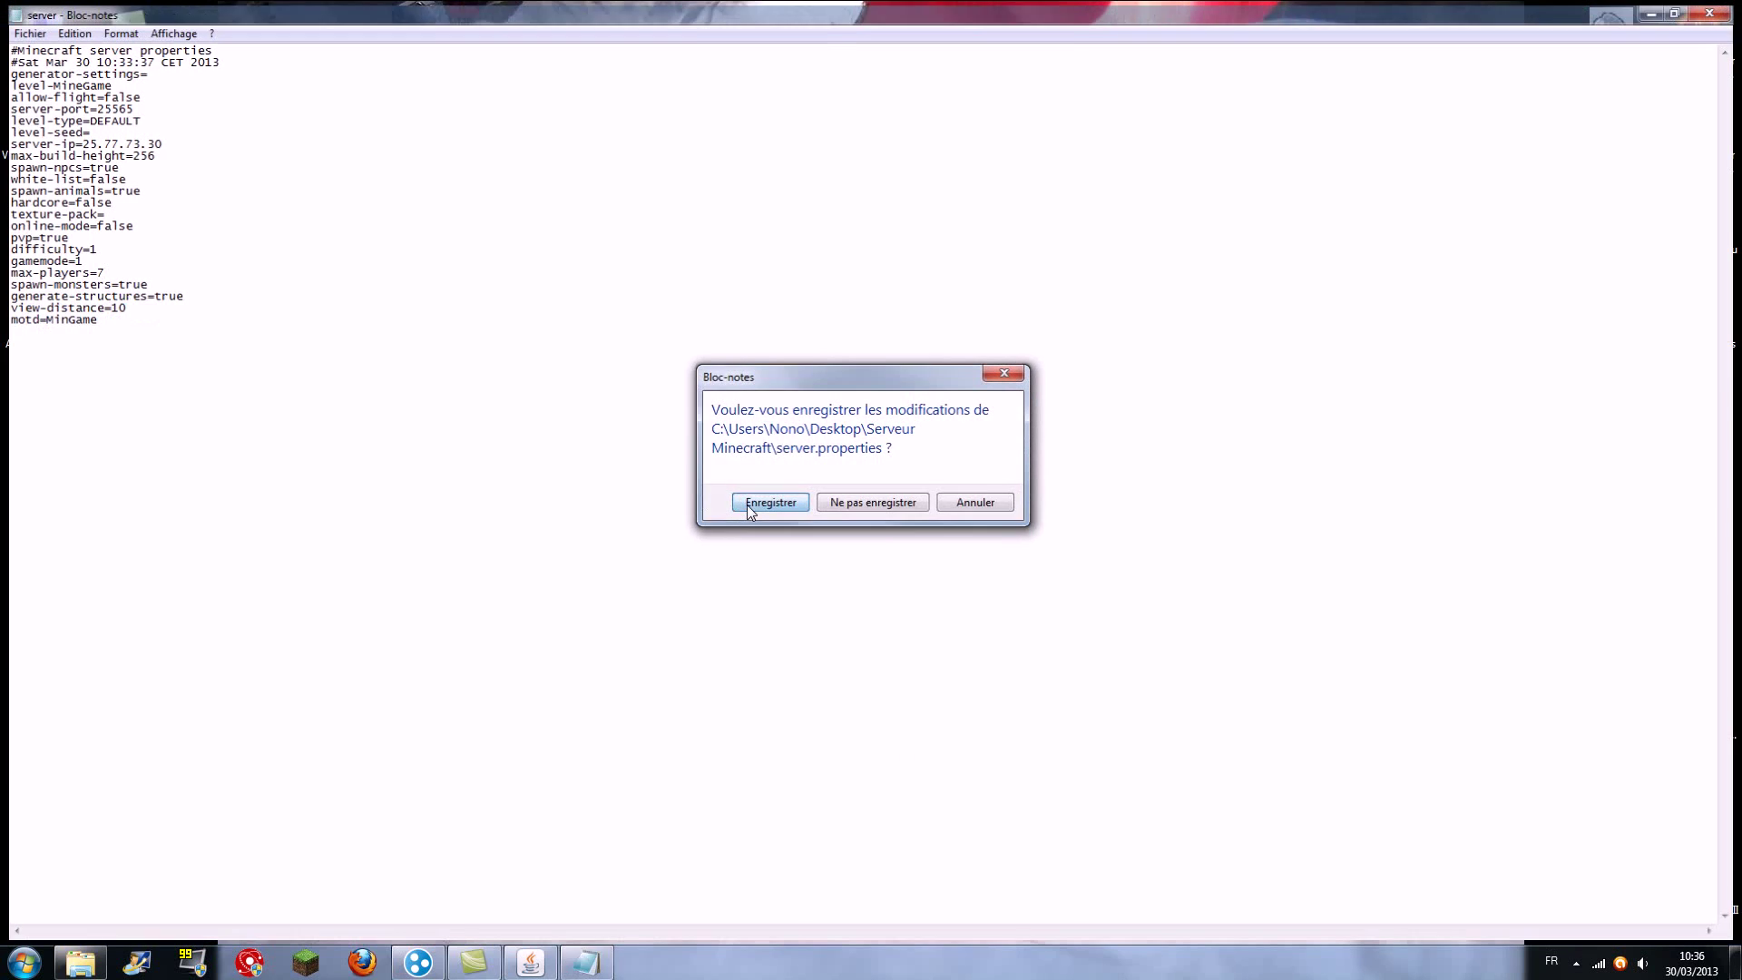
{"action": "left_click", "coordinate": [769, 502]}
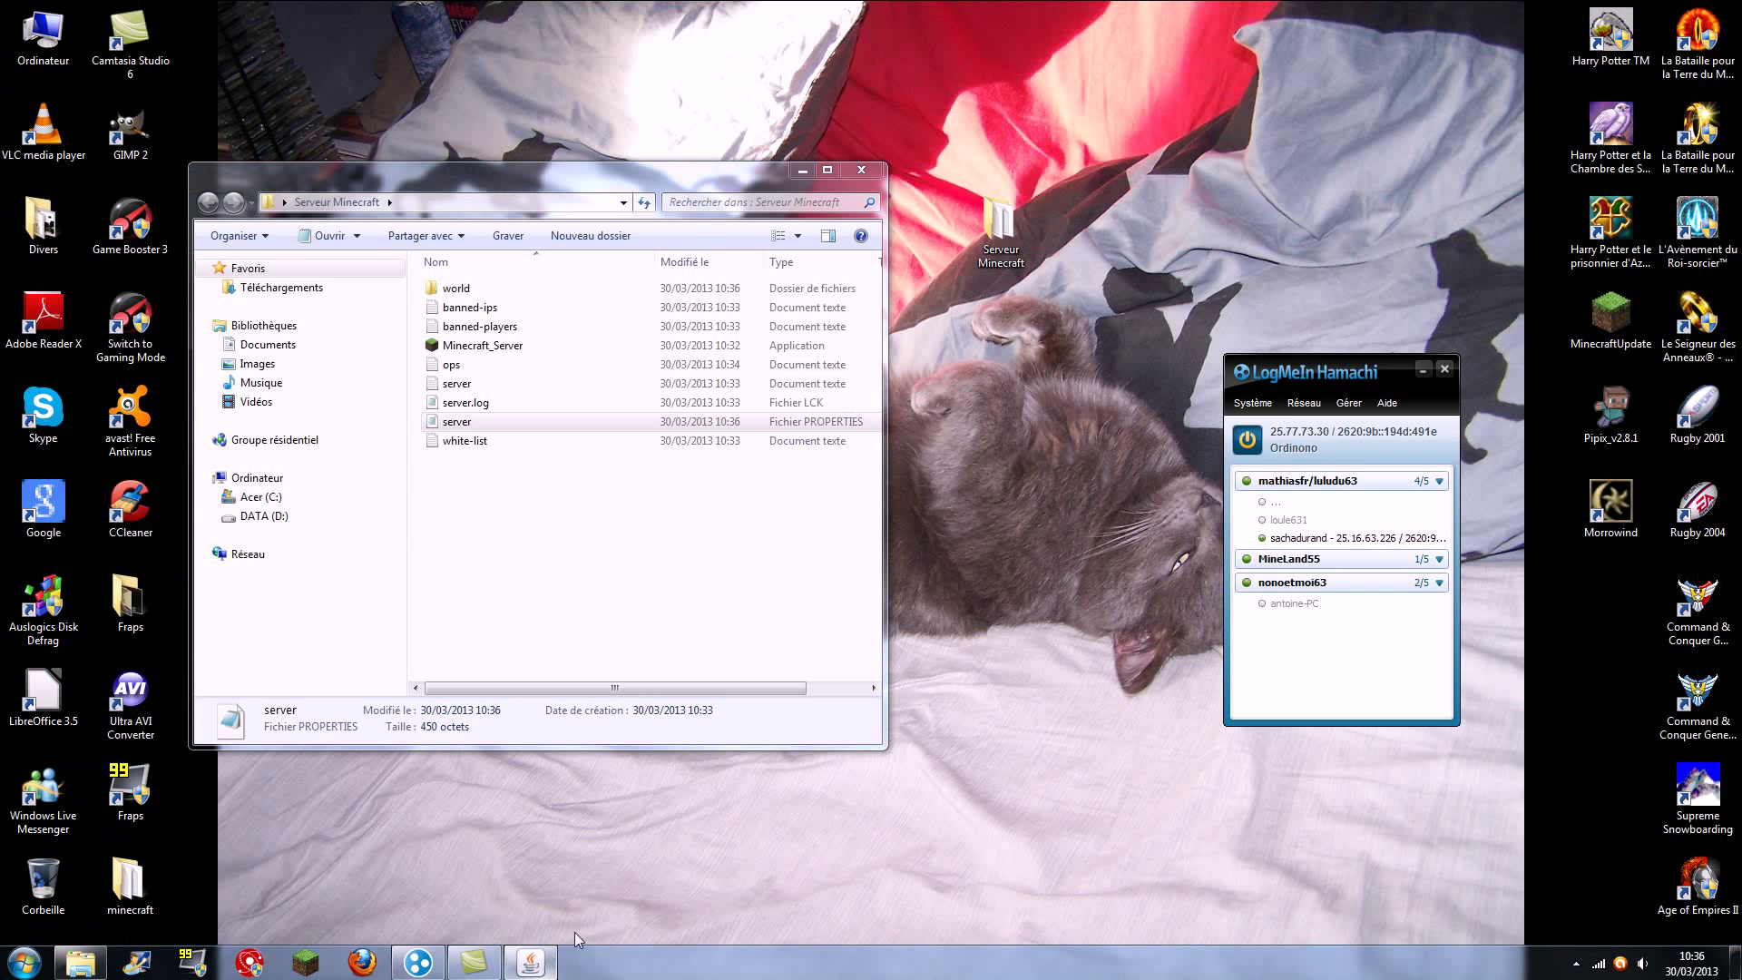
- Check the Minecraft server log for the end of the spawn area preparation and close the server
{"action": "left_click", "coordinate": [530, 962]}
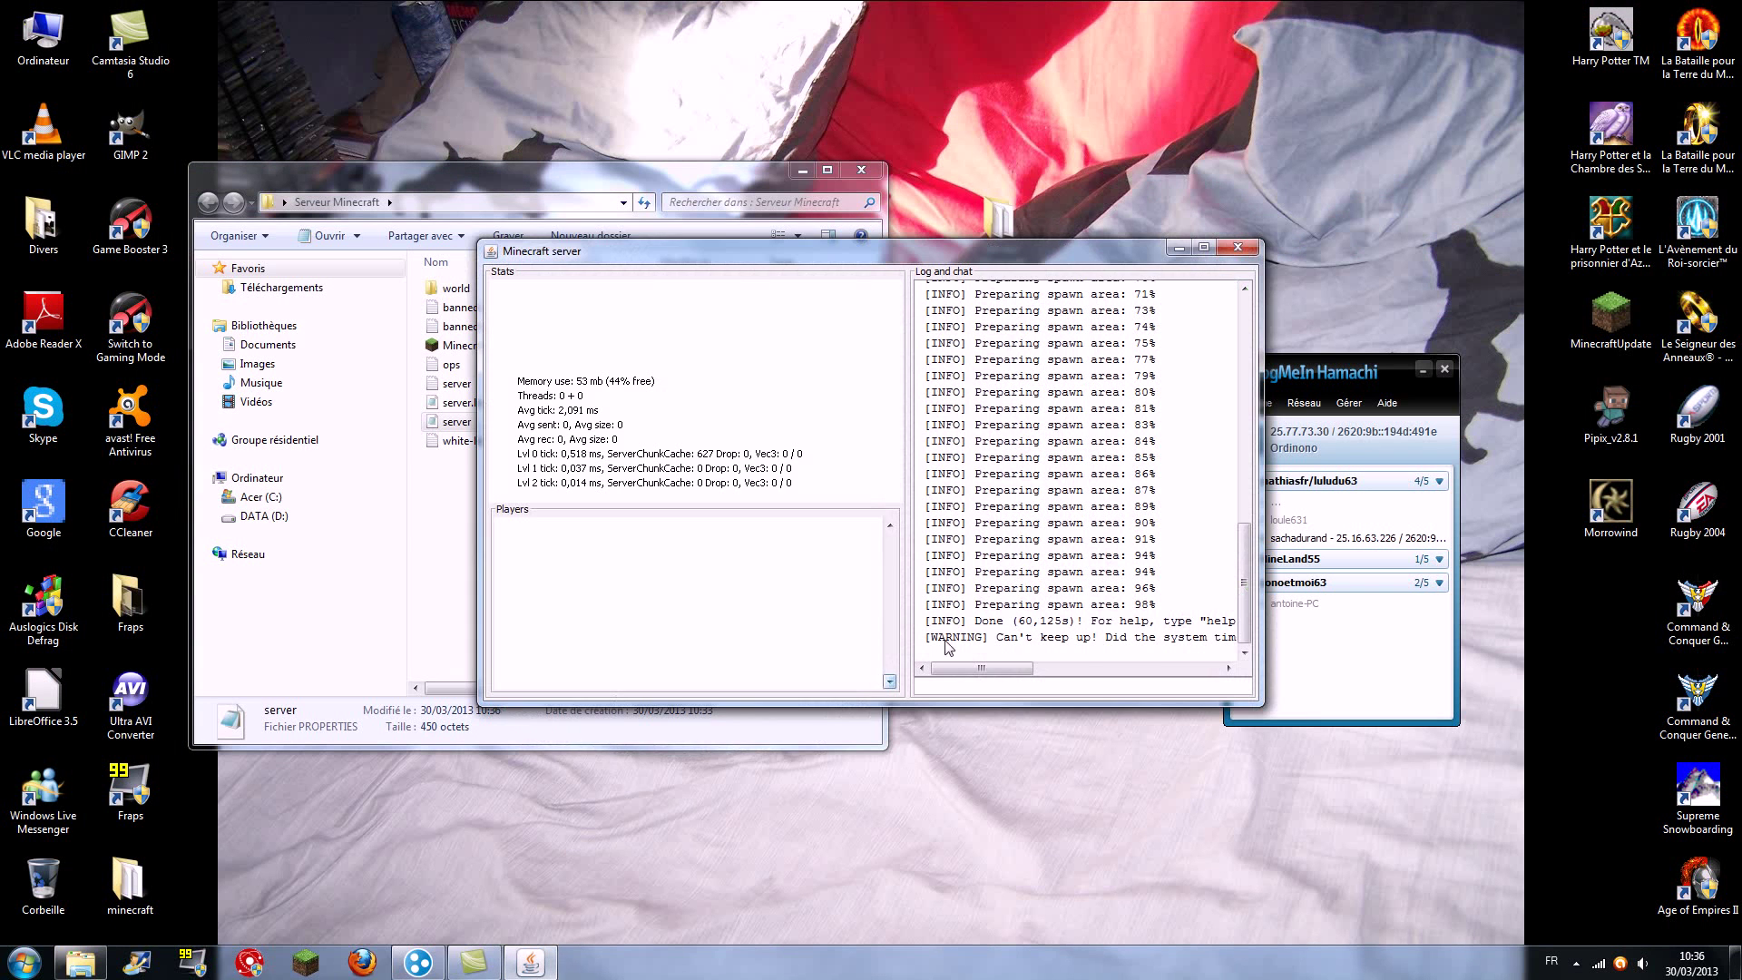
{"action": "left_click", "coordinate": [1177, 248]}
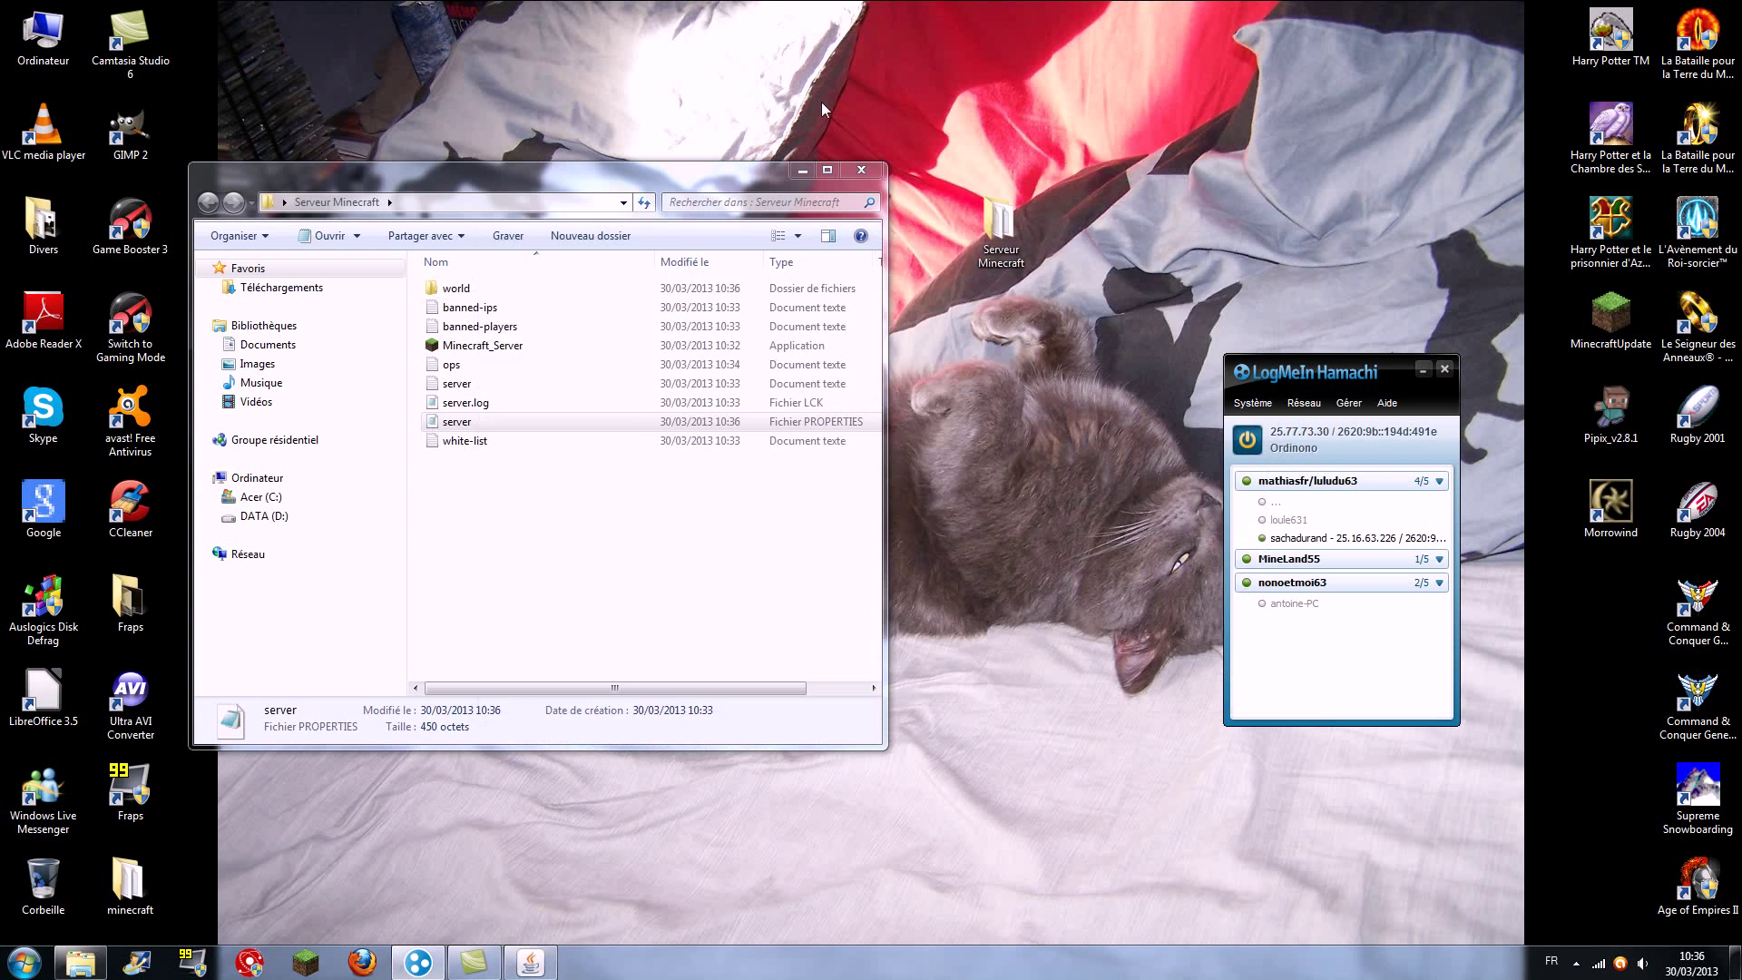
{"action": "left_click", "coordinate": [531, 964]}
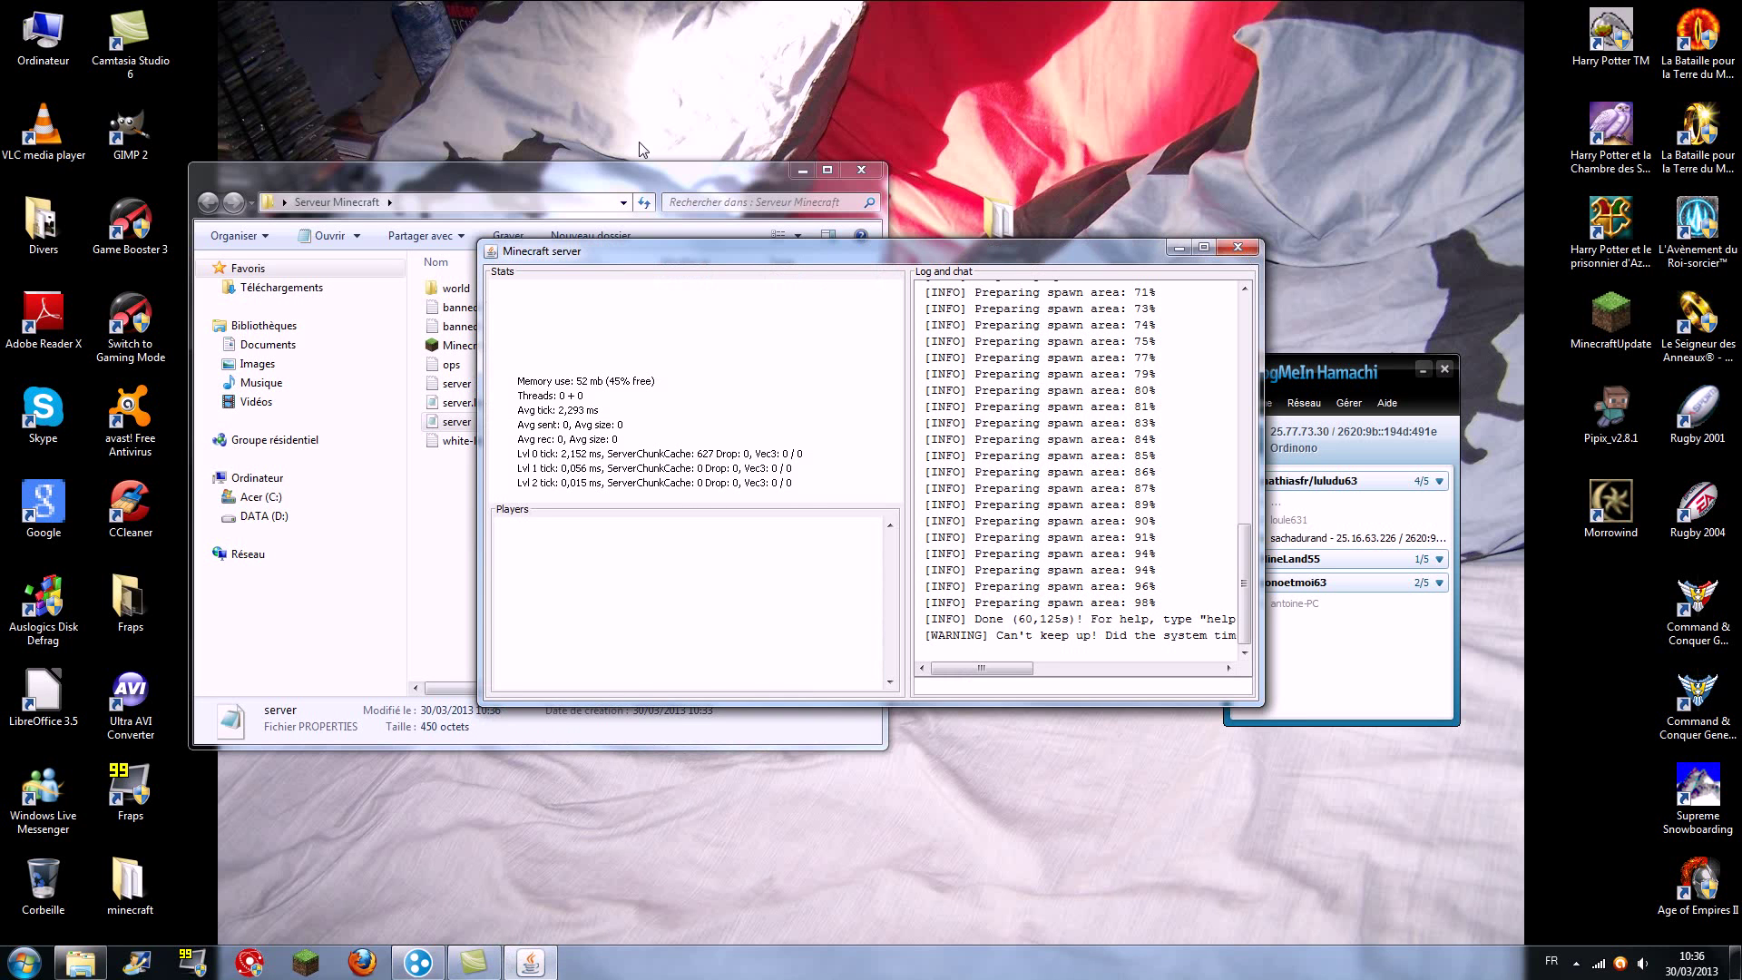
{"action": "left_click", "coordinate": [627, 170]}
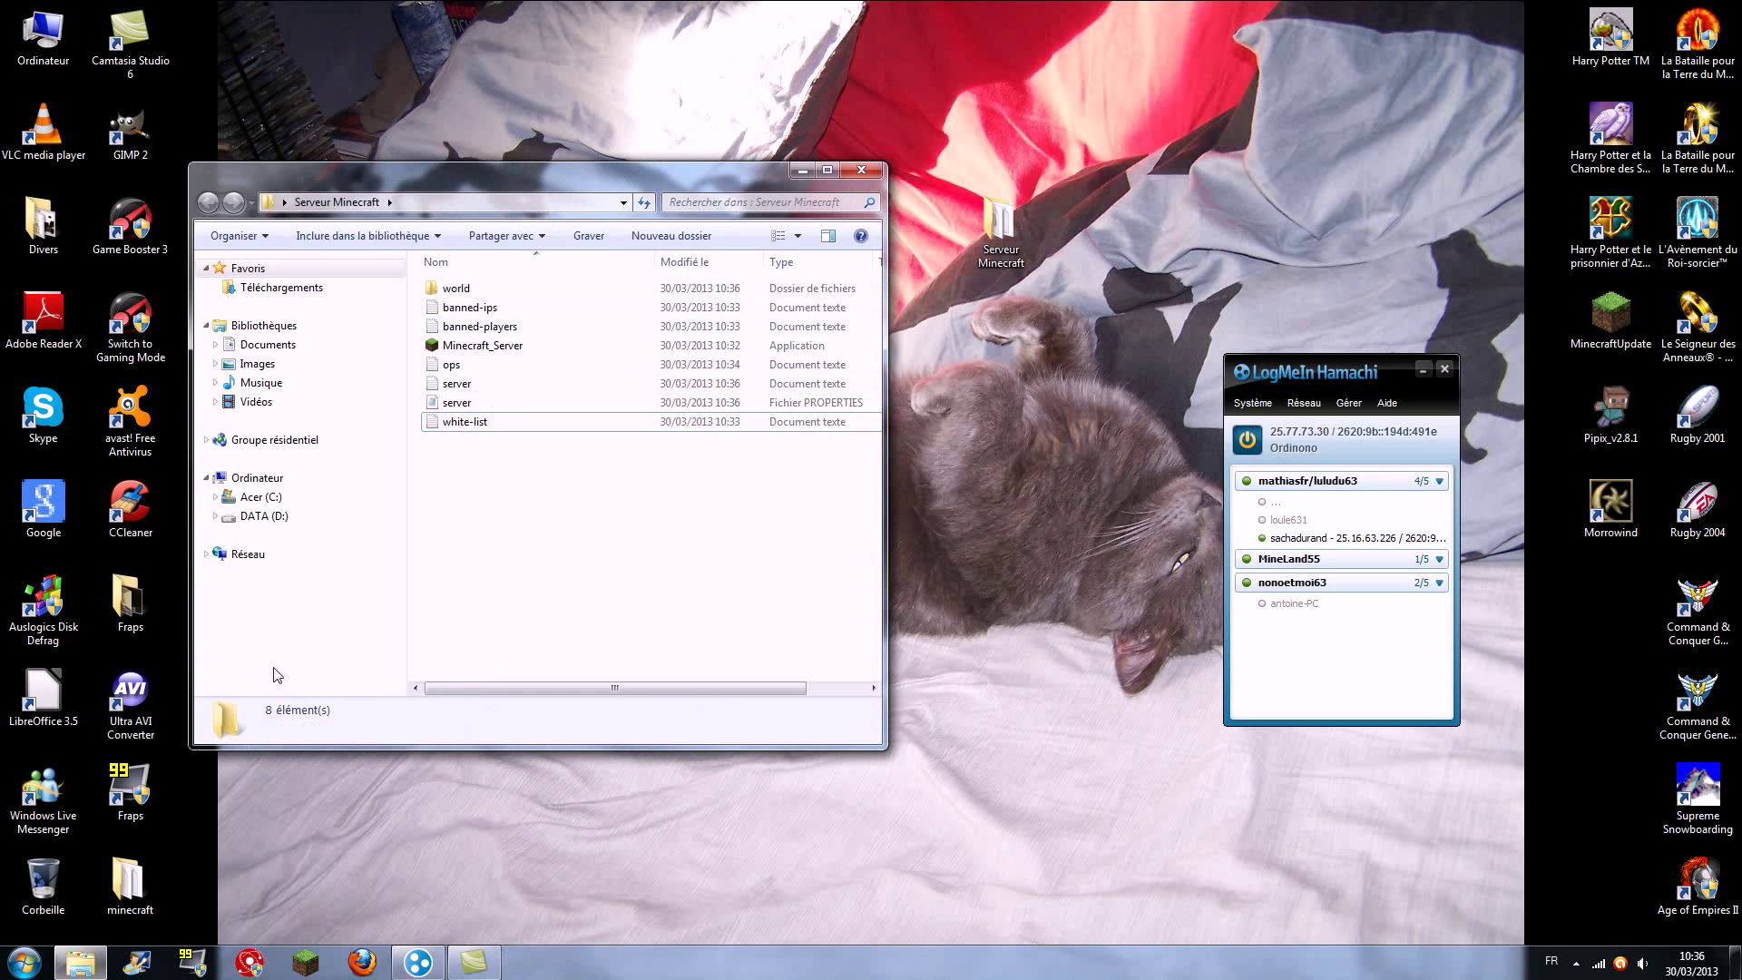
- Open the advanced settings of the Windows Firewall from the Control Panel and minimize the Control Panel window
{"action": "left_click", "coordinate": [32, 963]}
{"action": "left_click", "coordinate": [383, 764]}
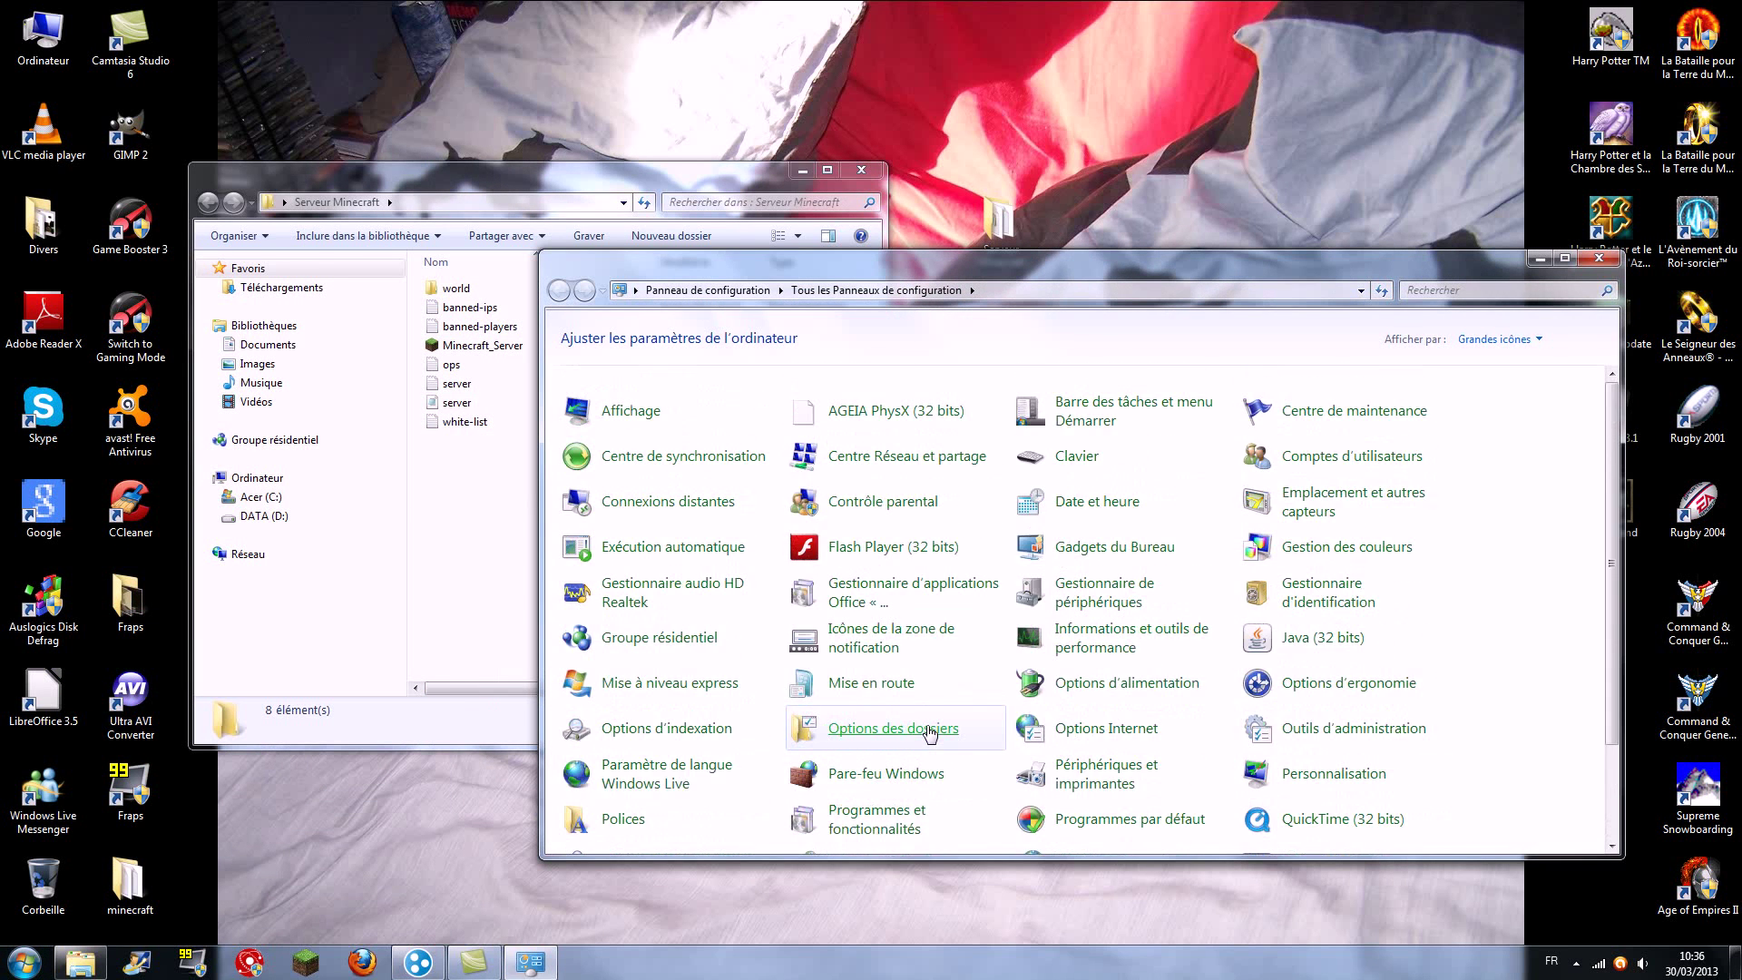
{"action": "scroll", "coordinate": [929, 733], "scroll_direction": "down", "scroll_amount": 1}
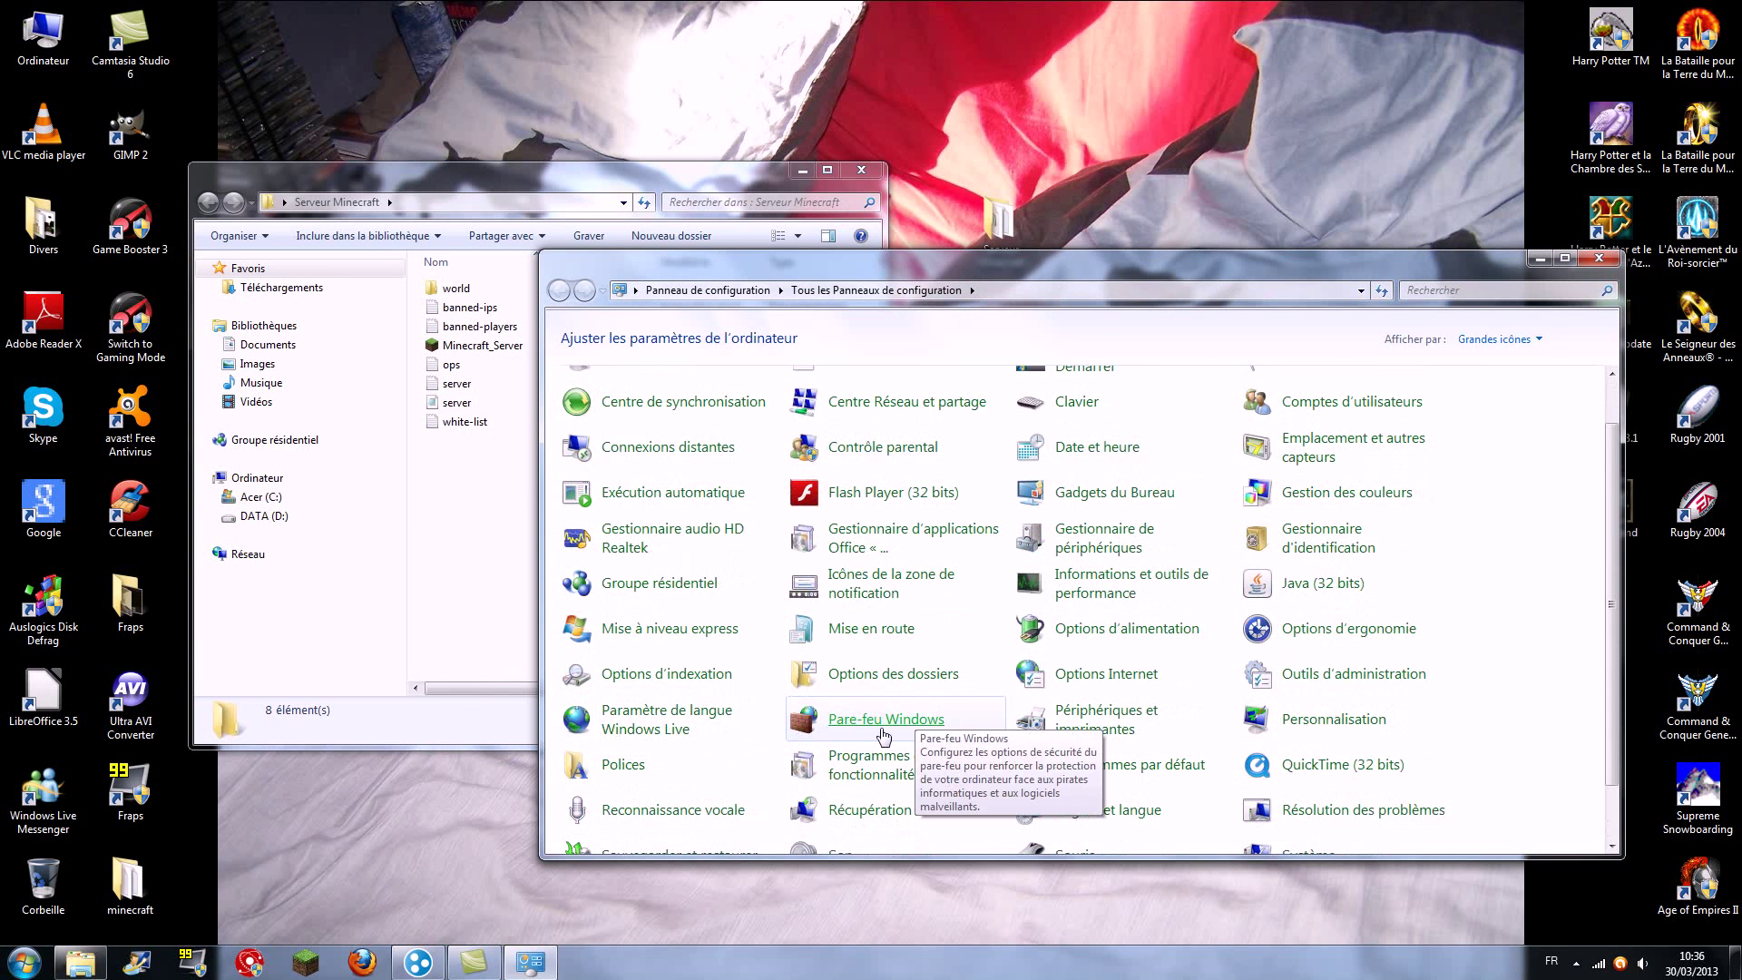
{"action": "left_click", "coordinate": [816, 728]}
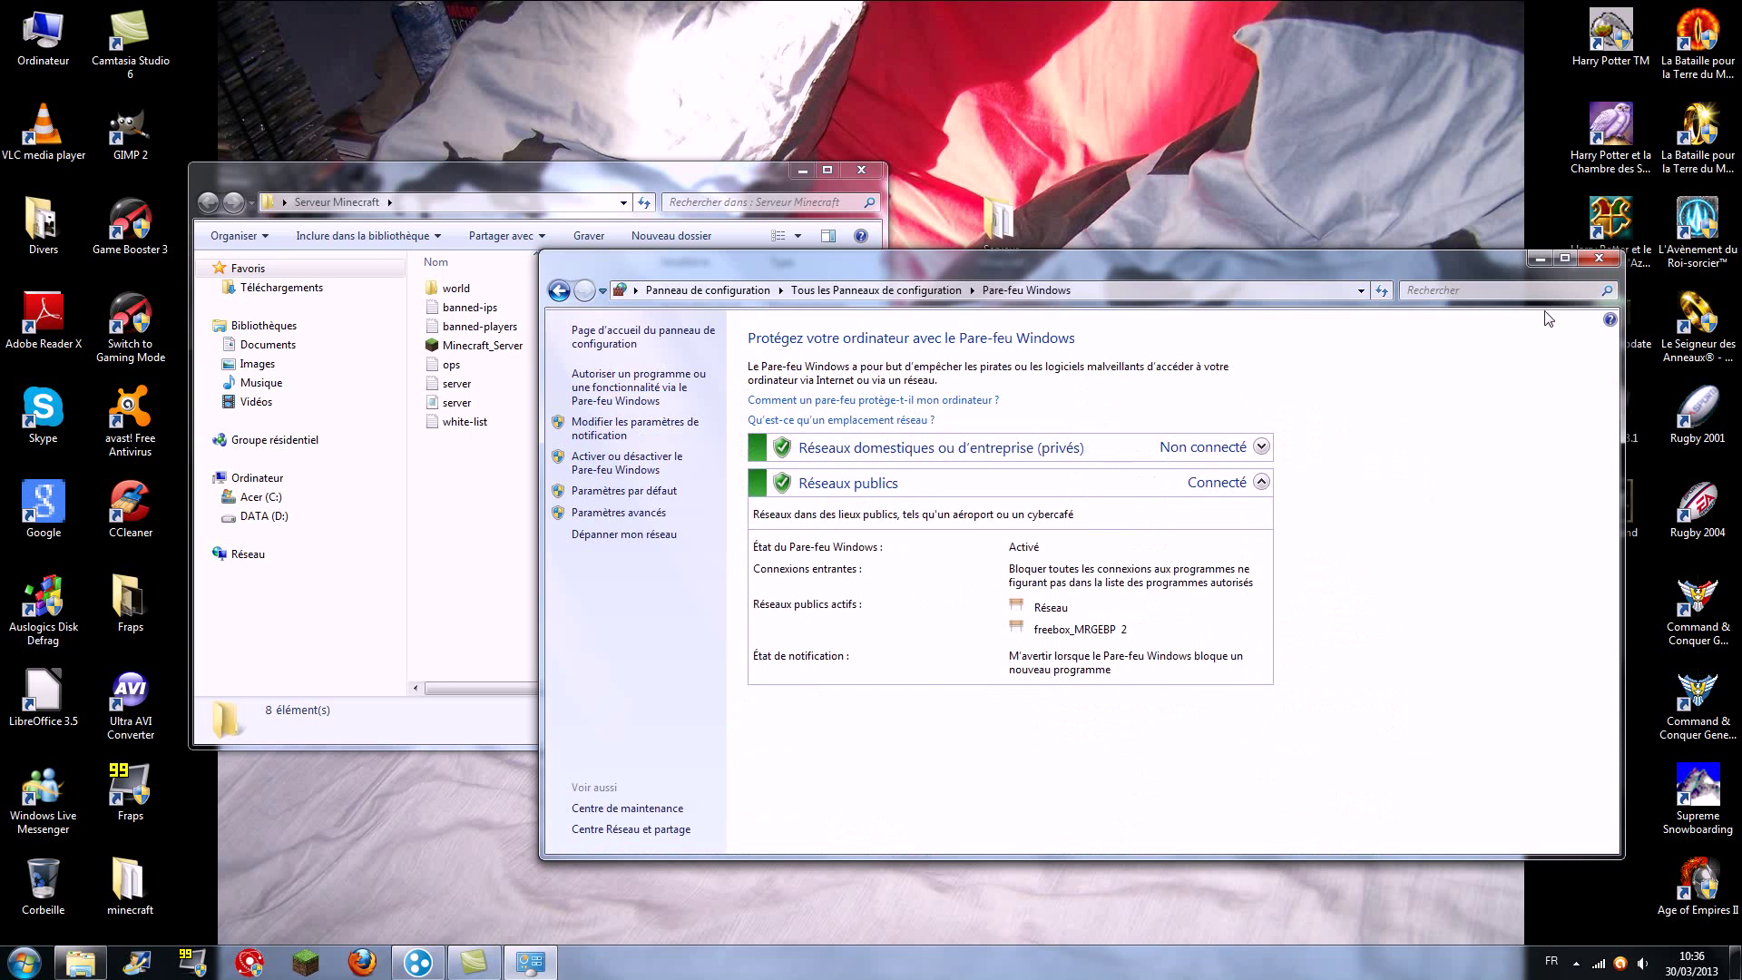
{"action": "left_click", "coordinate": [620, 513]}
{"action": "left_click", "coordinate": [1539, 259]}
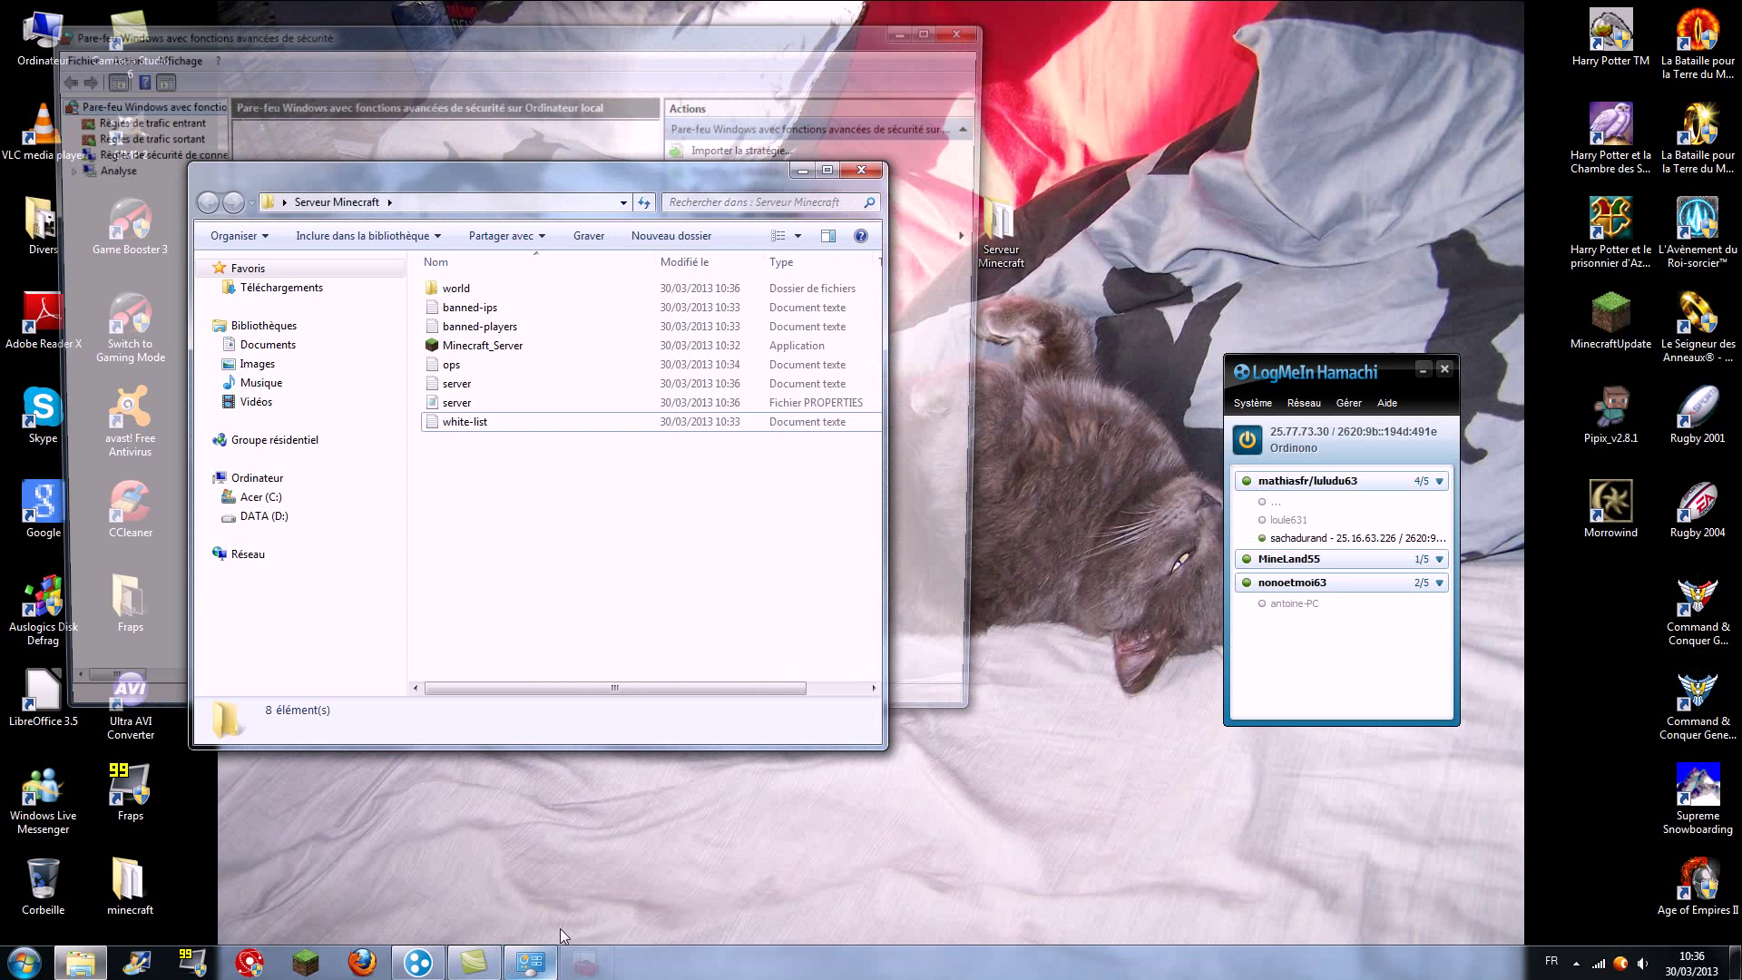
{"action": "left_click_drag", "start_coordinate": [722, 40], "coordinate": [1025, 145]}
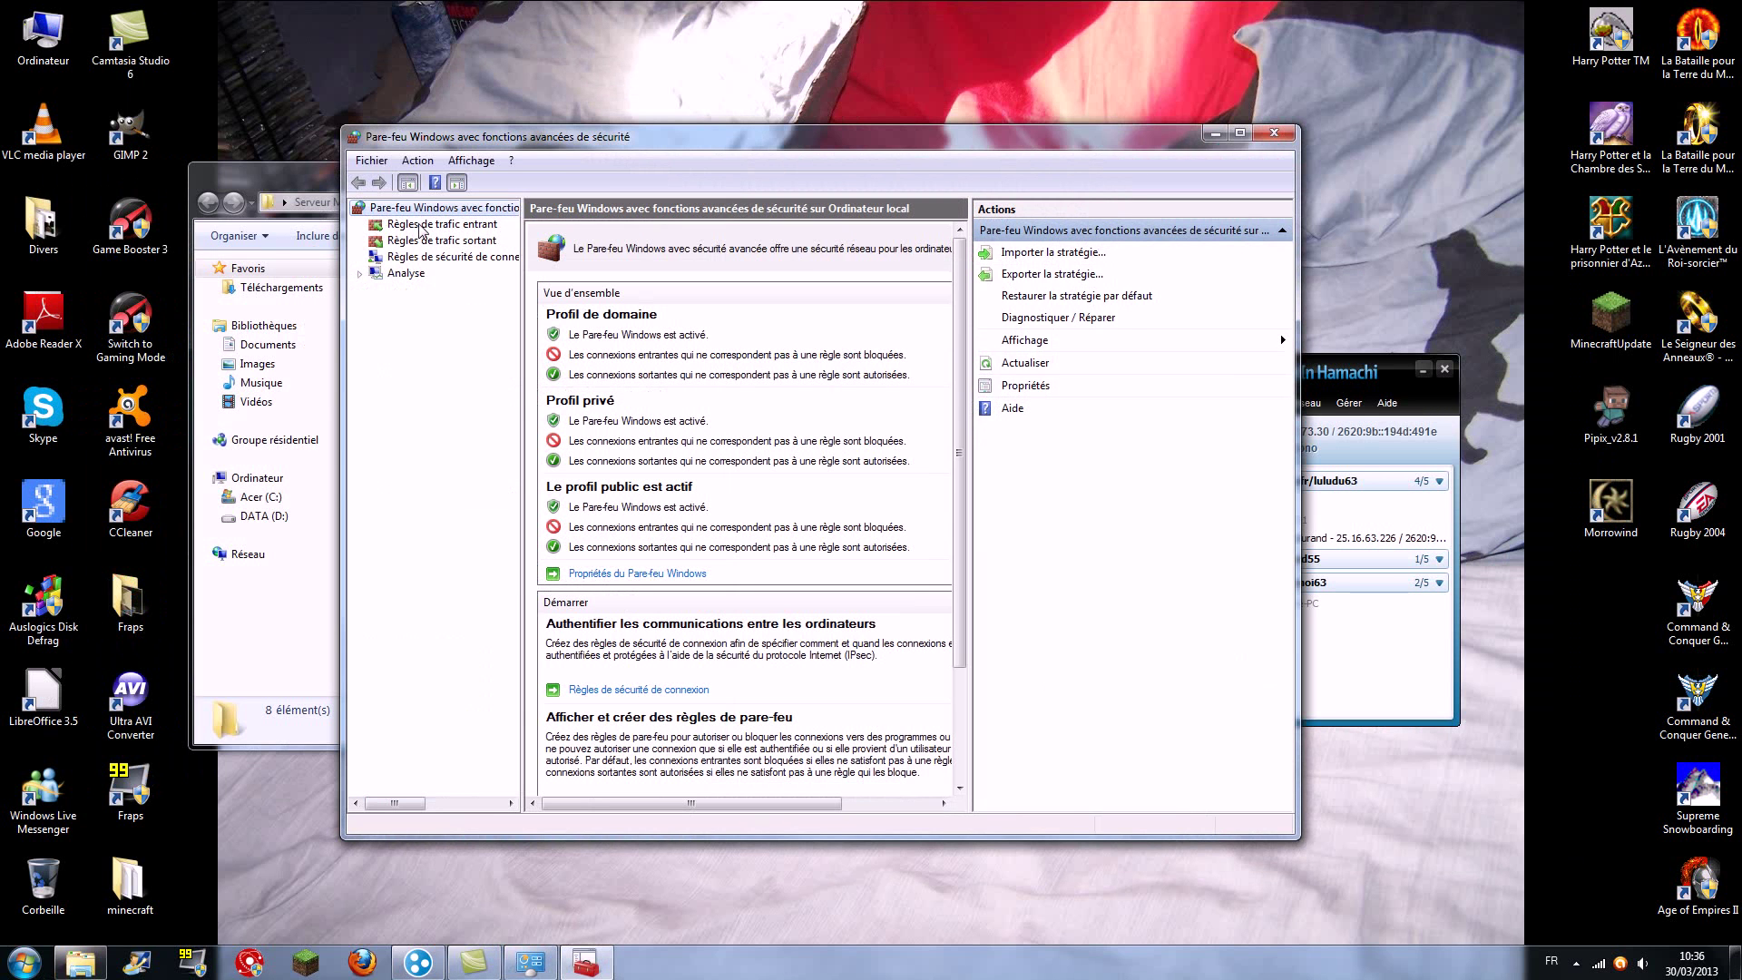
- Create an inbound port rule for TCP port 25565 named "MineGame", keeping the default action and profiles
{"action": "left_click", "coordinate": [469, 228]}
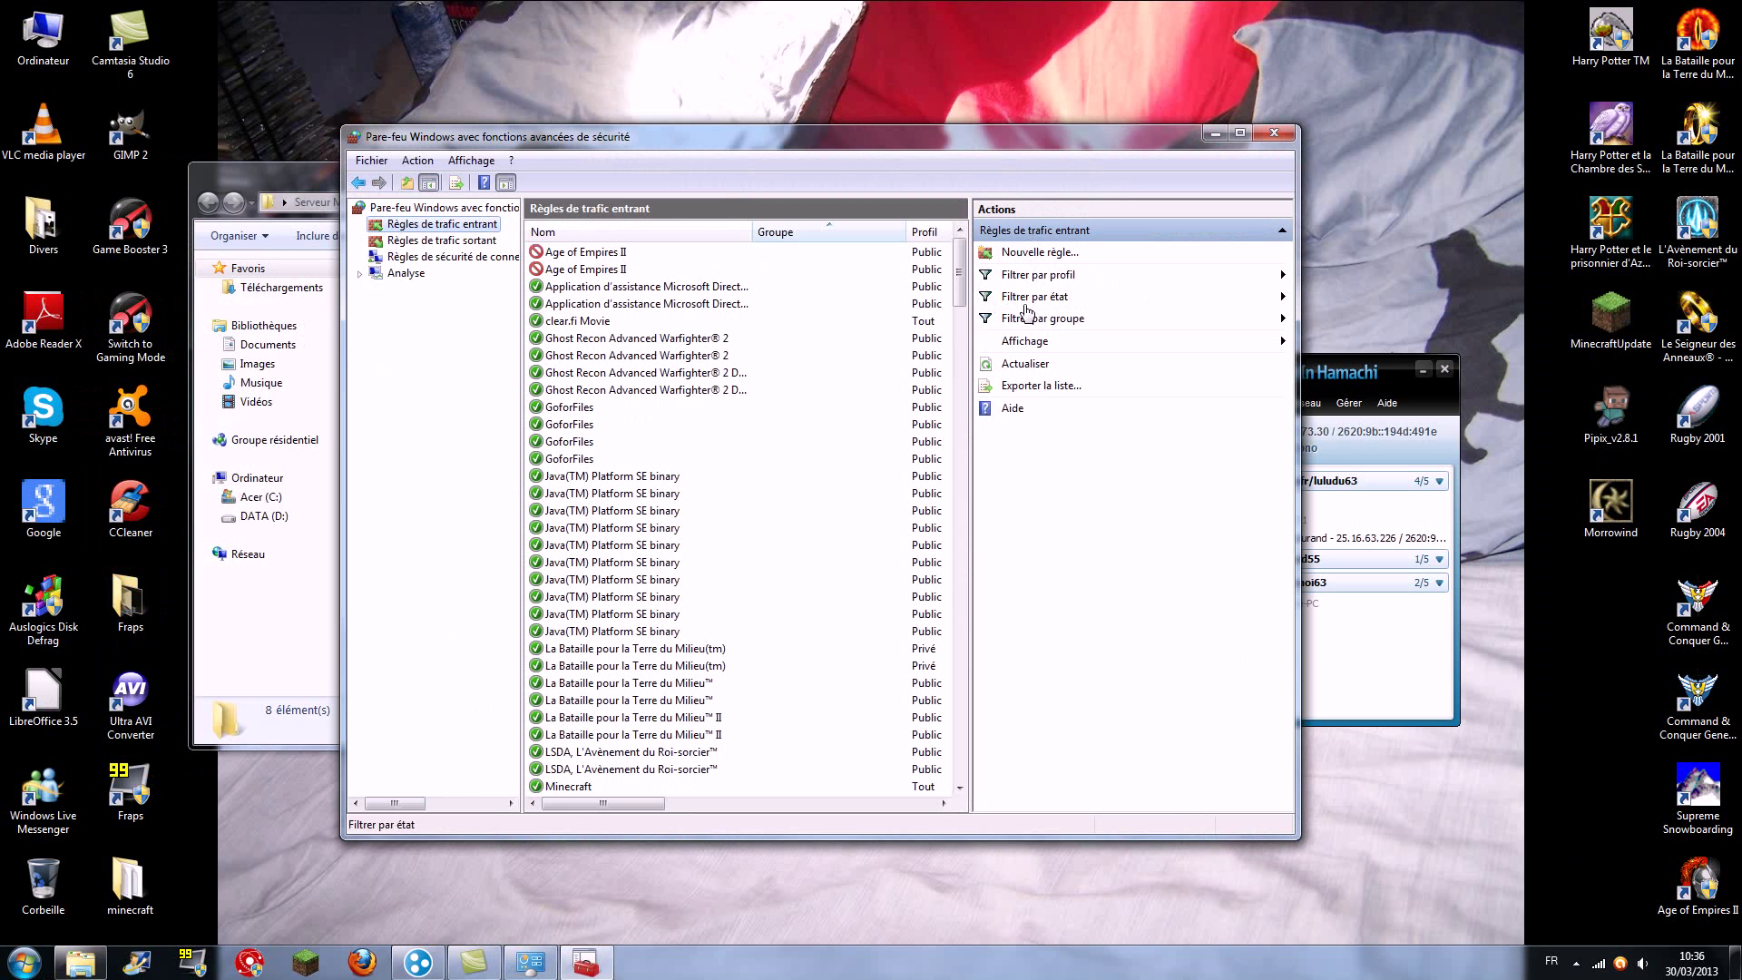
{"action": "left_click", "coordinate": [1048, 258]}
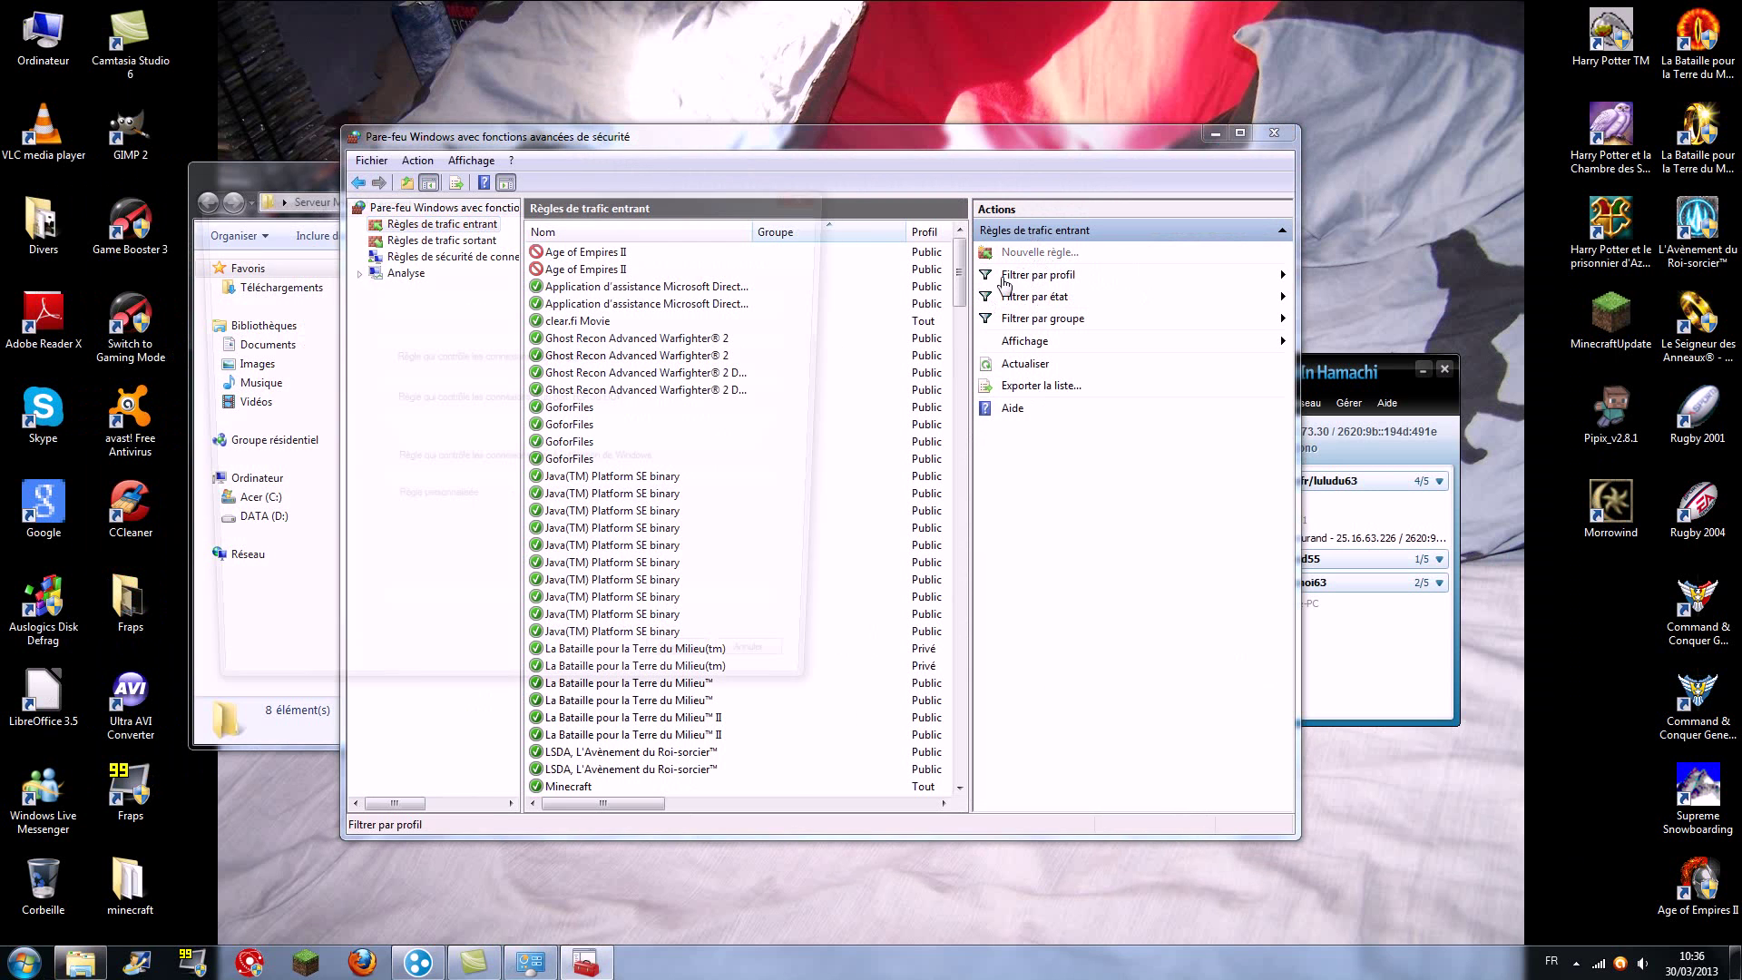
{"action": "left_click", "coordinate": [378, 384]}
{"action": "left_click", "coordinate": [695, 679]}
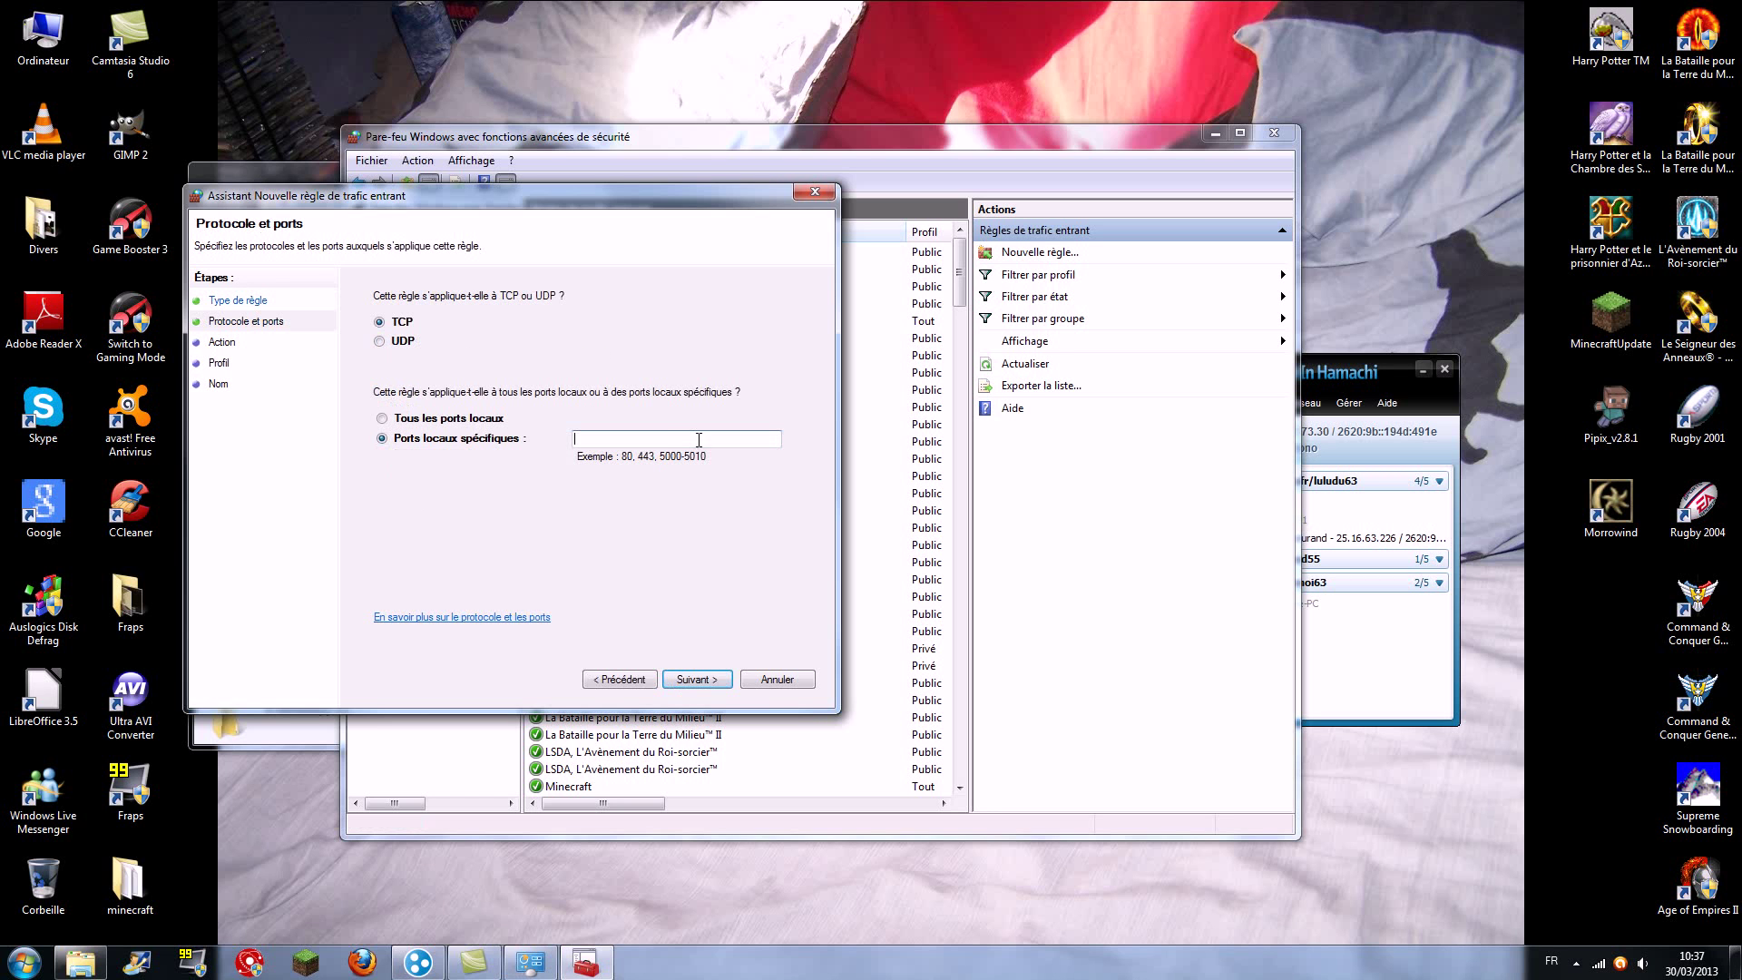
{"action": "type", "text": "25565"}
{"action": "left_click", "coordinate": [682, 680]}
{"action": "left_click", "coordinate": [680, 682]}
{"action": "left_click", "coordinate": [680, 681]}
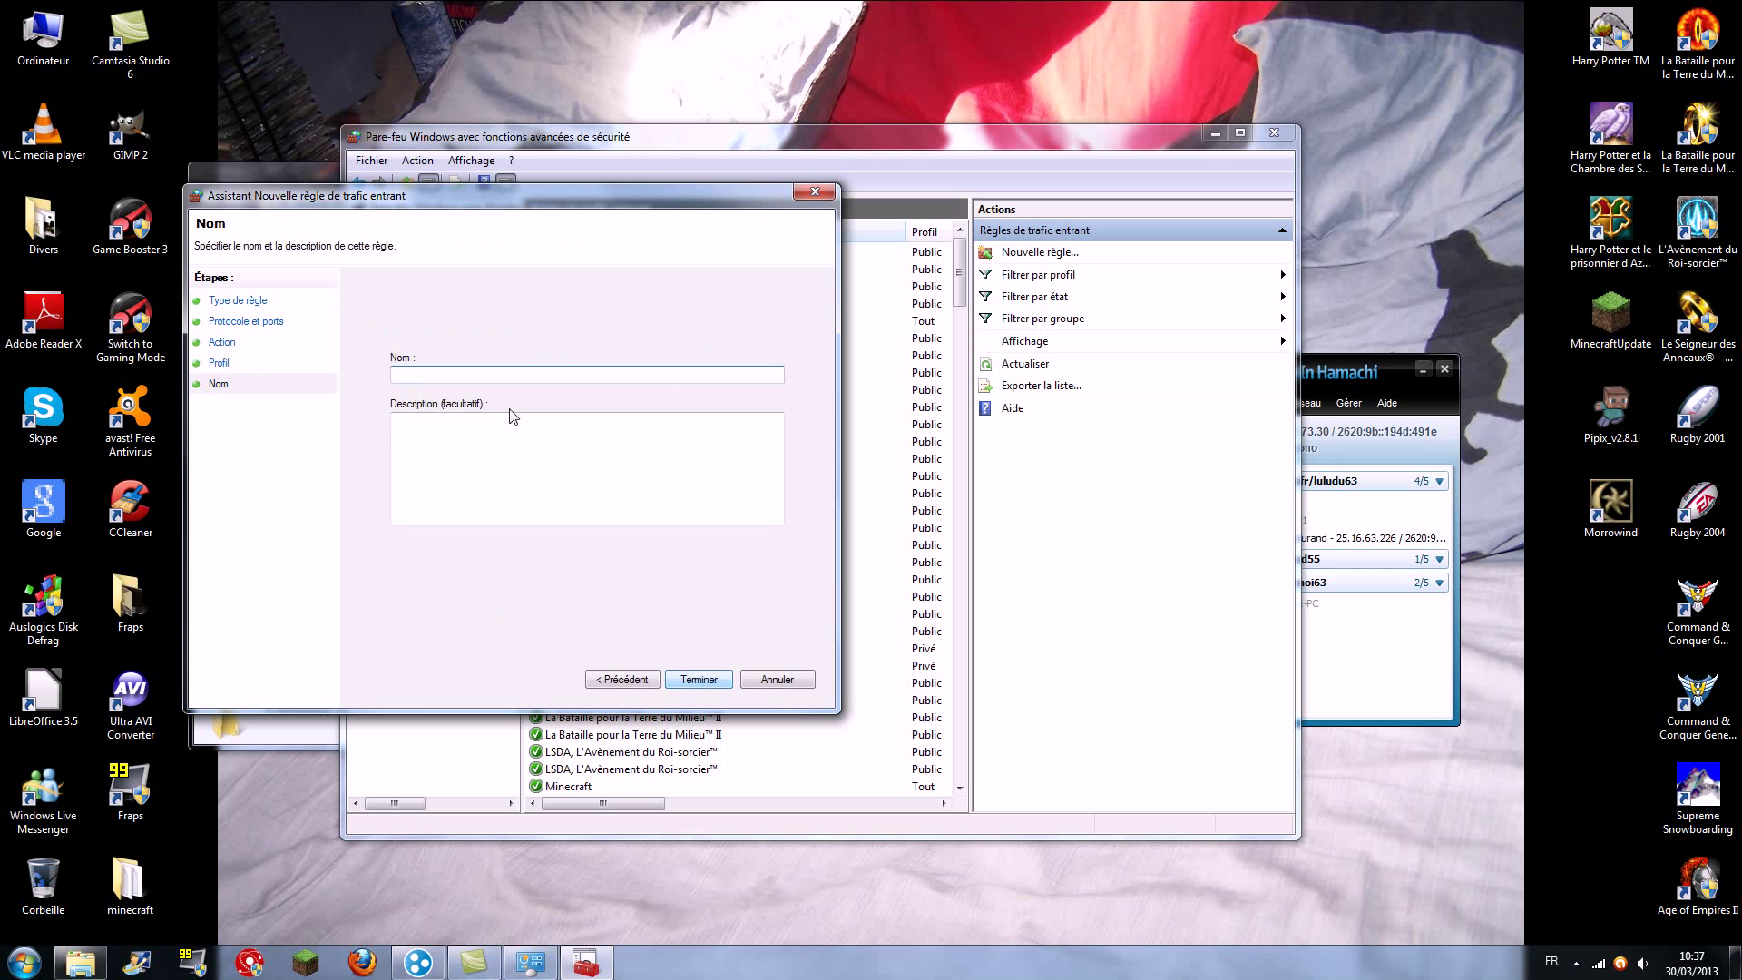
{"action": "type", "text": "MineGame"}
{"action": "left_click", "coordinate": [697, 679]}
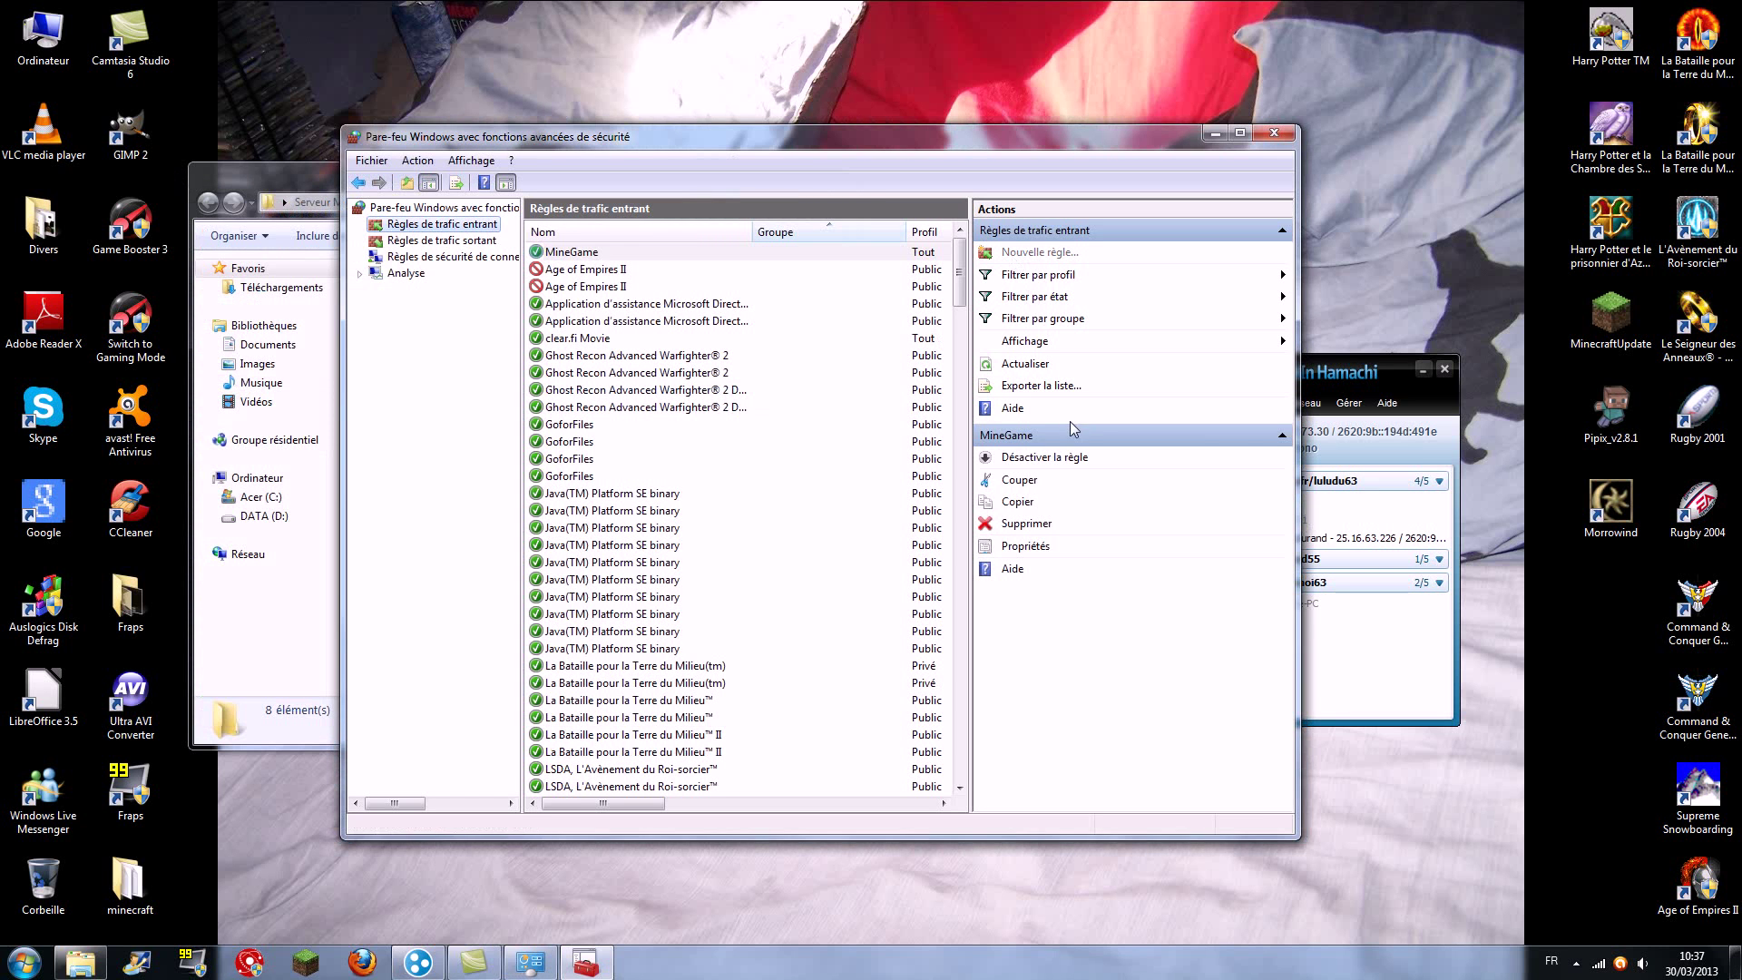
- Create a second inbound port rule for UDP named "MineGame", keeping the default action and profiles, then close the firewall window
{"action": "left_click", "coordinate": [1034, 252]}
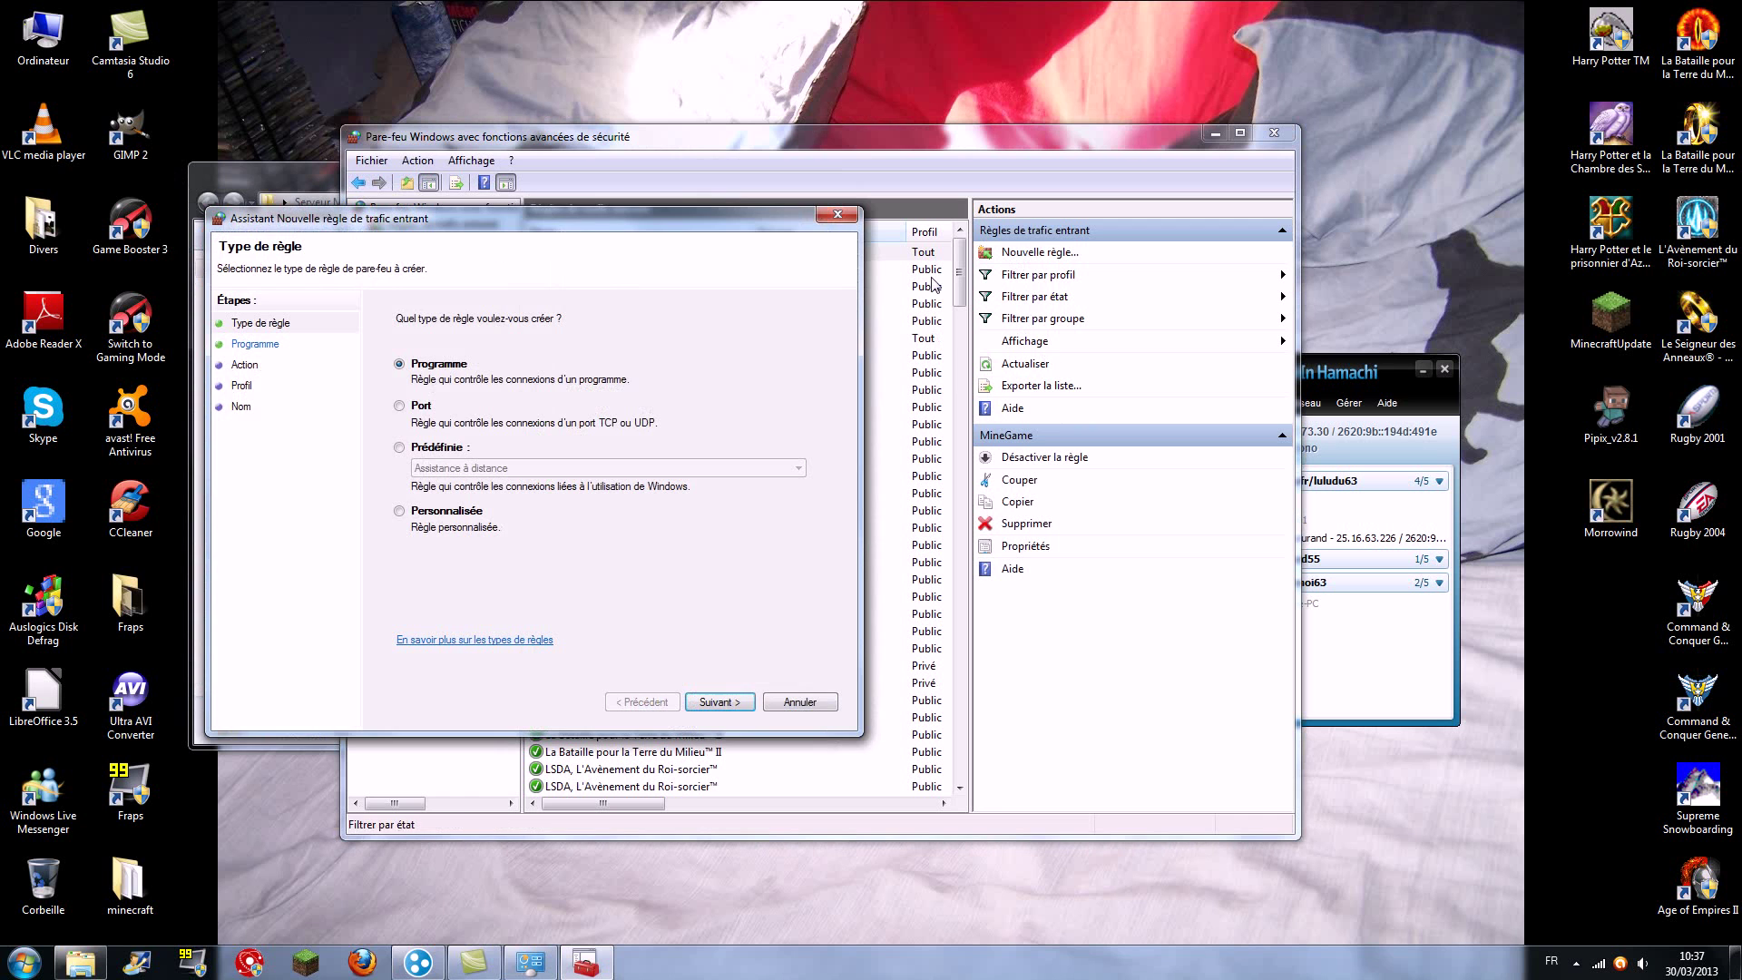
{"action": "left_click", "coordinate": [399, 405]}
{"action": "left_click", "coordinate": [719, 702]}
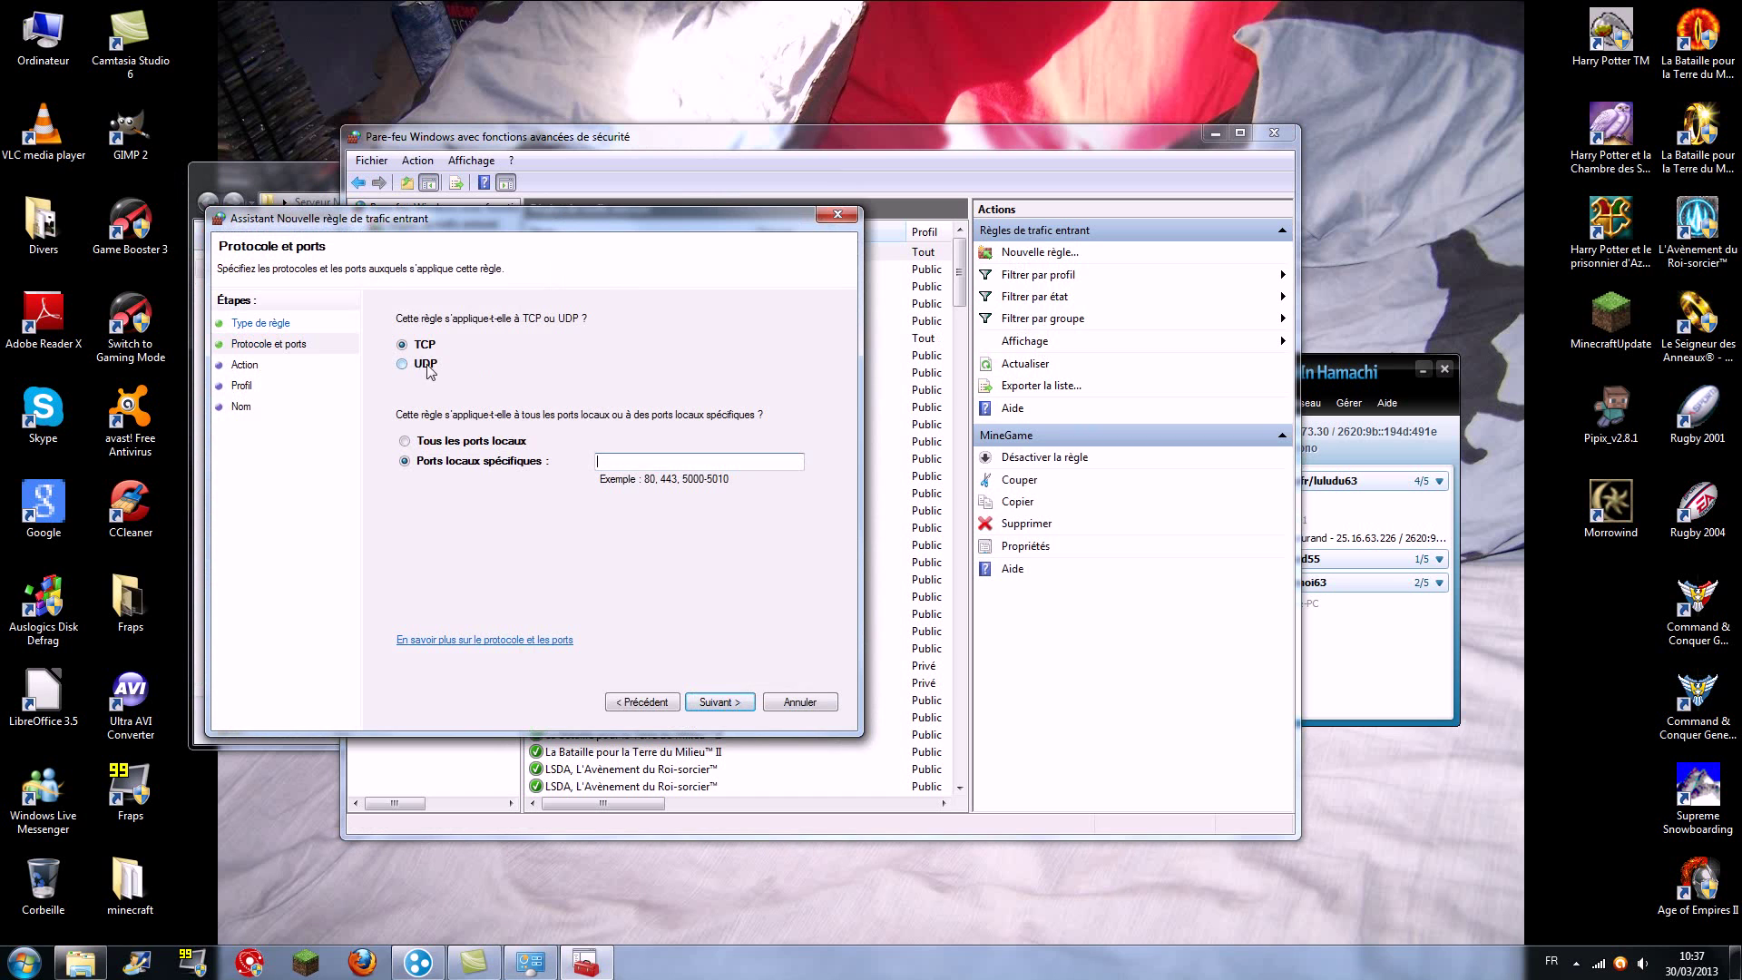
{"action": "left_click", "coordinate": [432, 370]}
{"action": "left_click", "coordinate": [657, 466]}
{"action": "left_click", "coordinate": [716, 702]}
{"action": "left_click", "coordinate": [689, 702]}
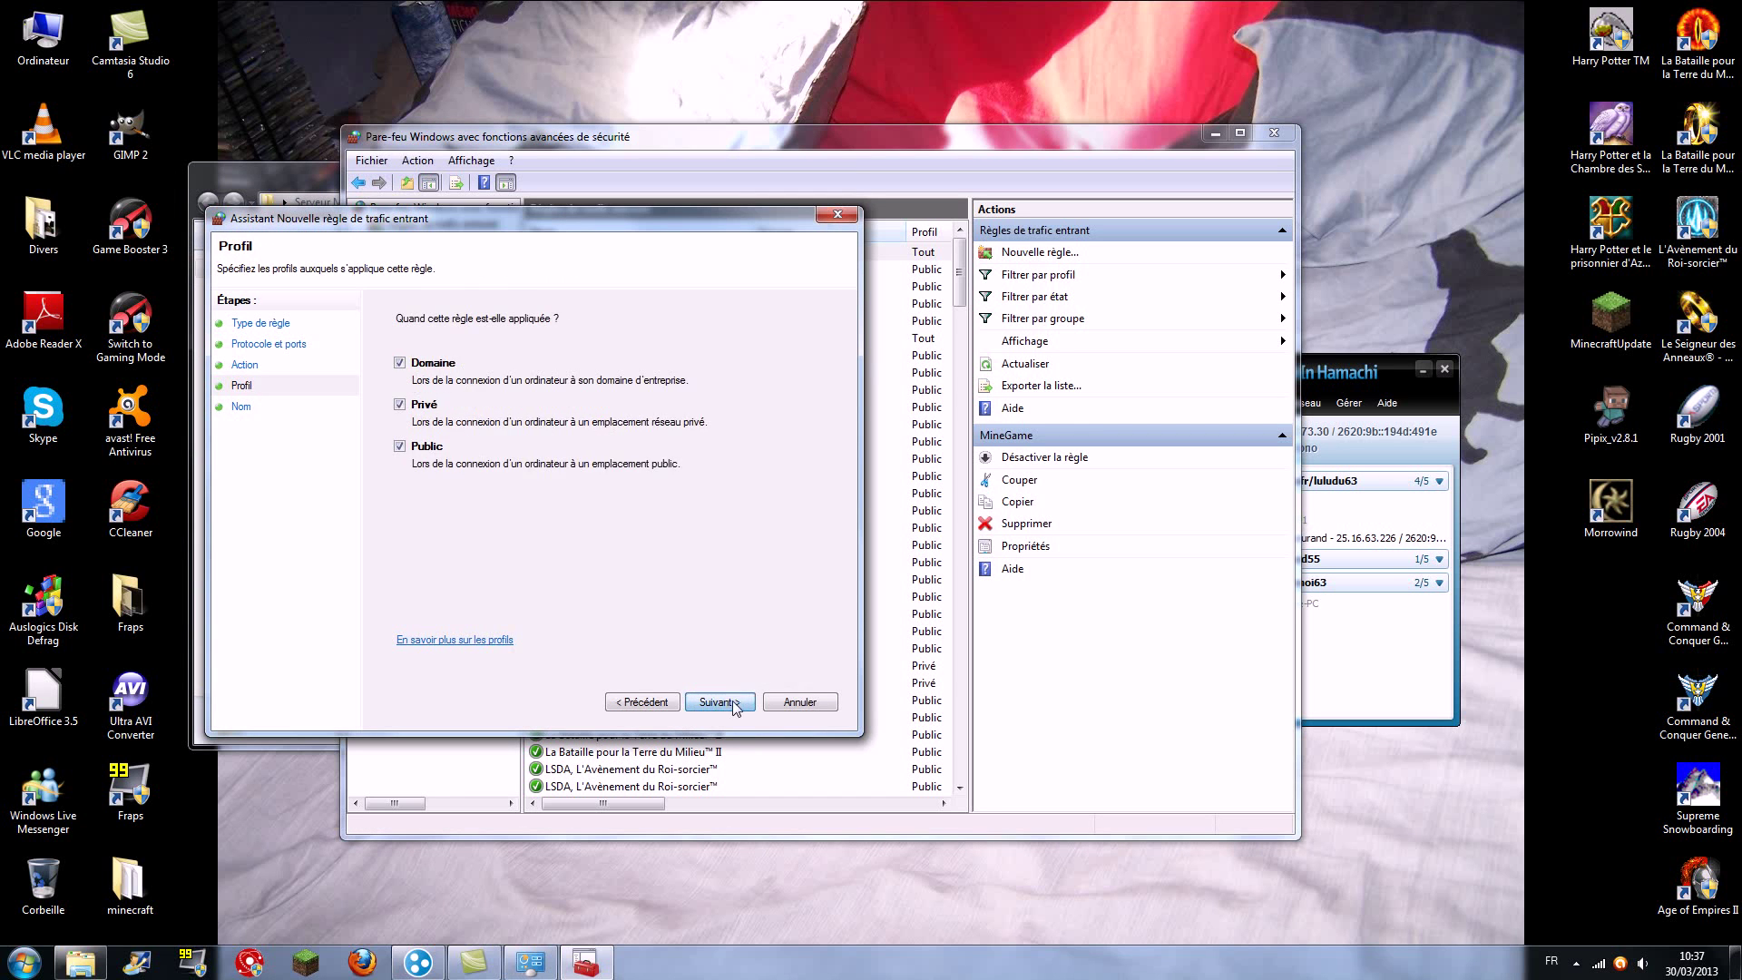
{"action": "left_click", "coordinate": [716, 702]}
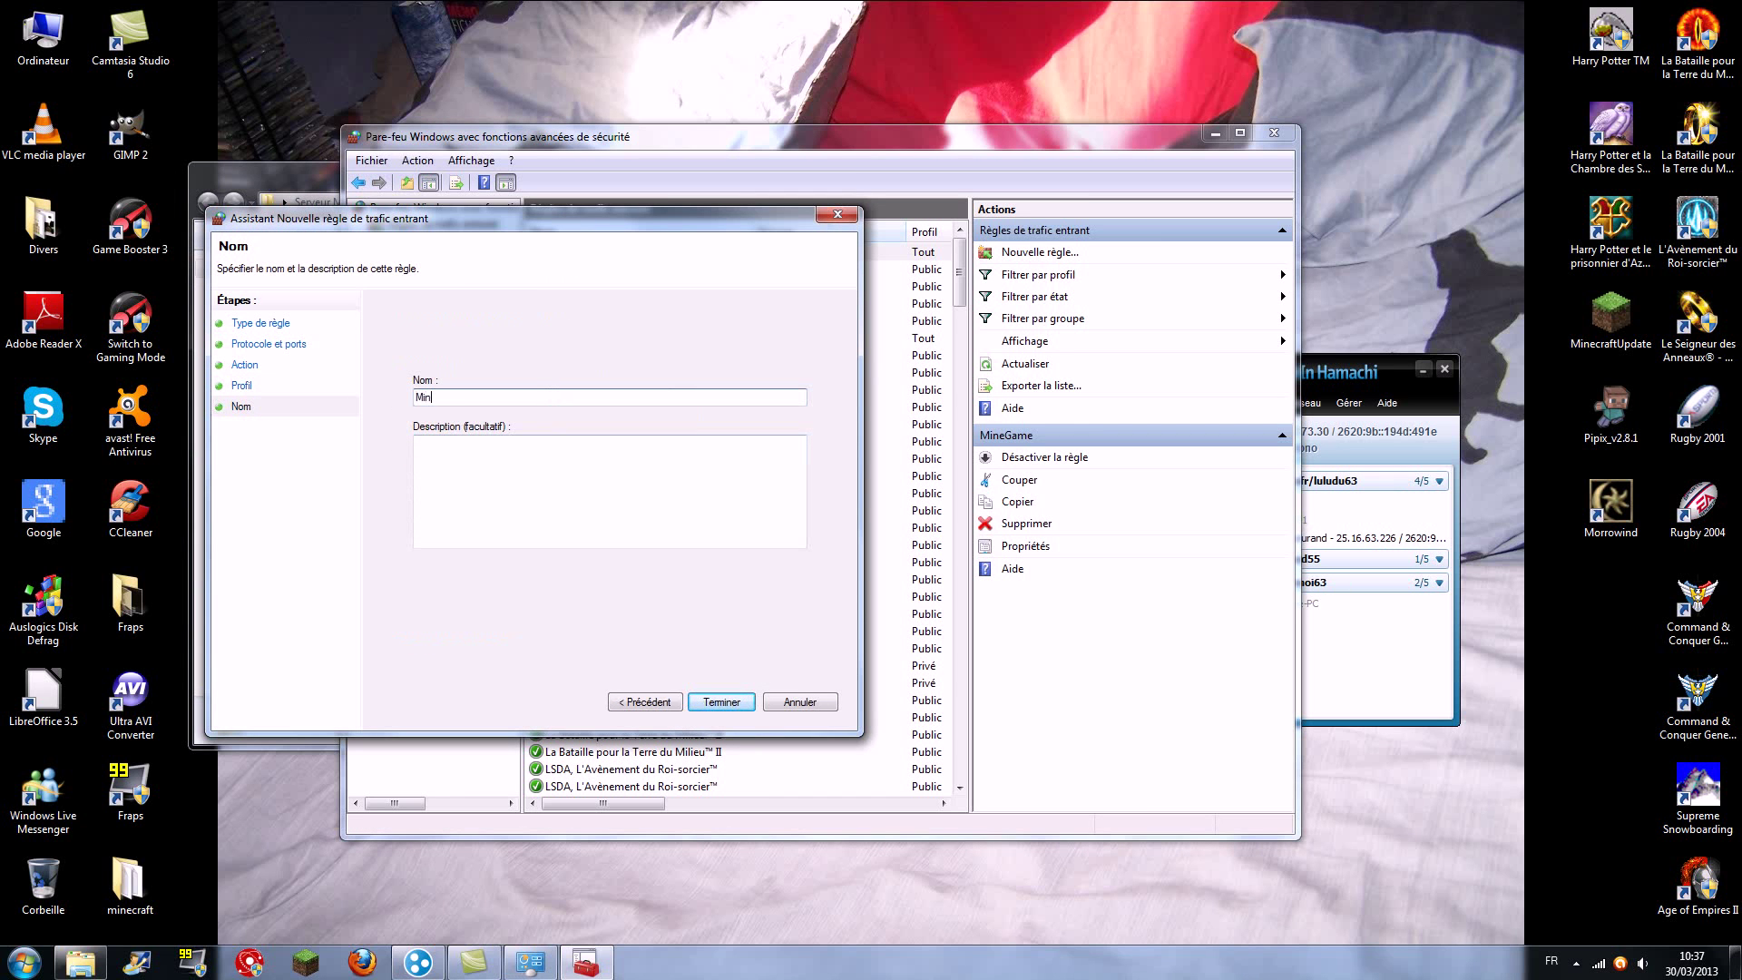
{"action": "type", "text": "MineGame"}
{"action": "left_click", "coordinate": [721, 701]}
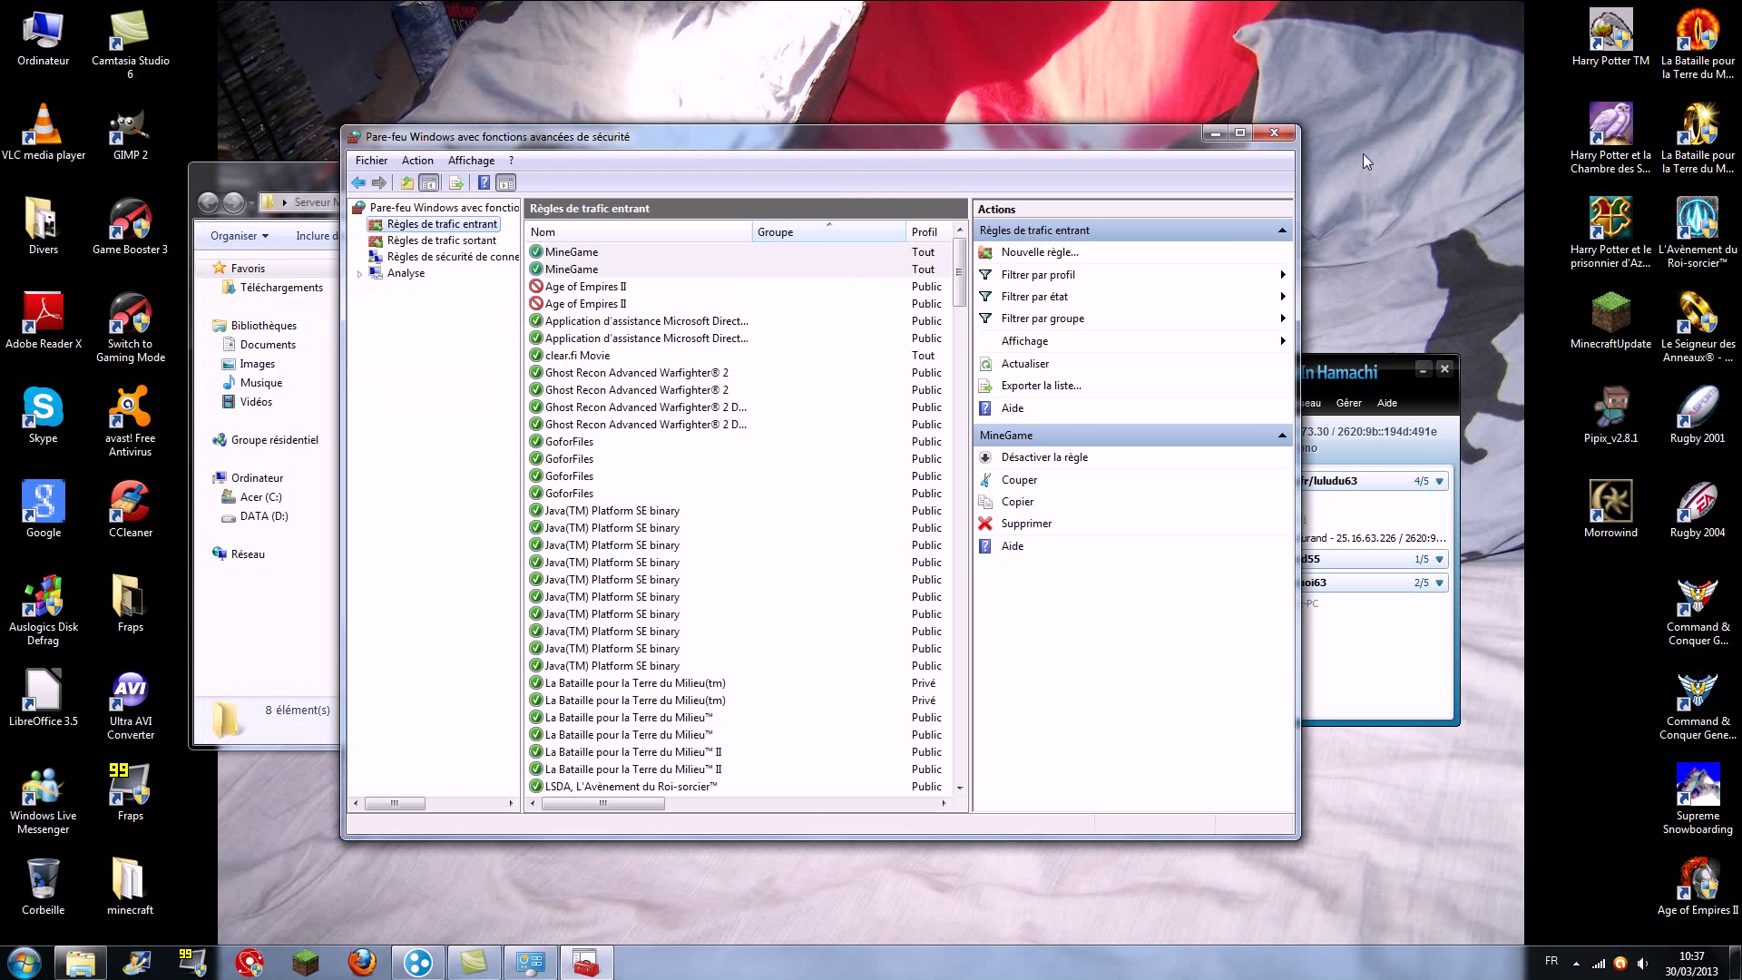
{"action": "left_click", "coordinate": [1269, 129]}
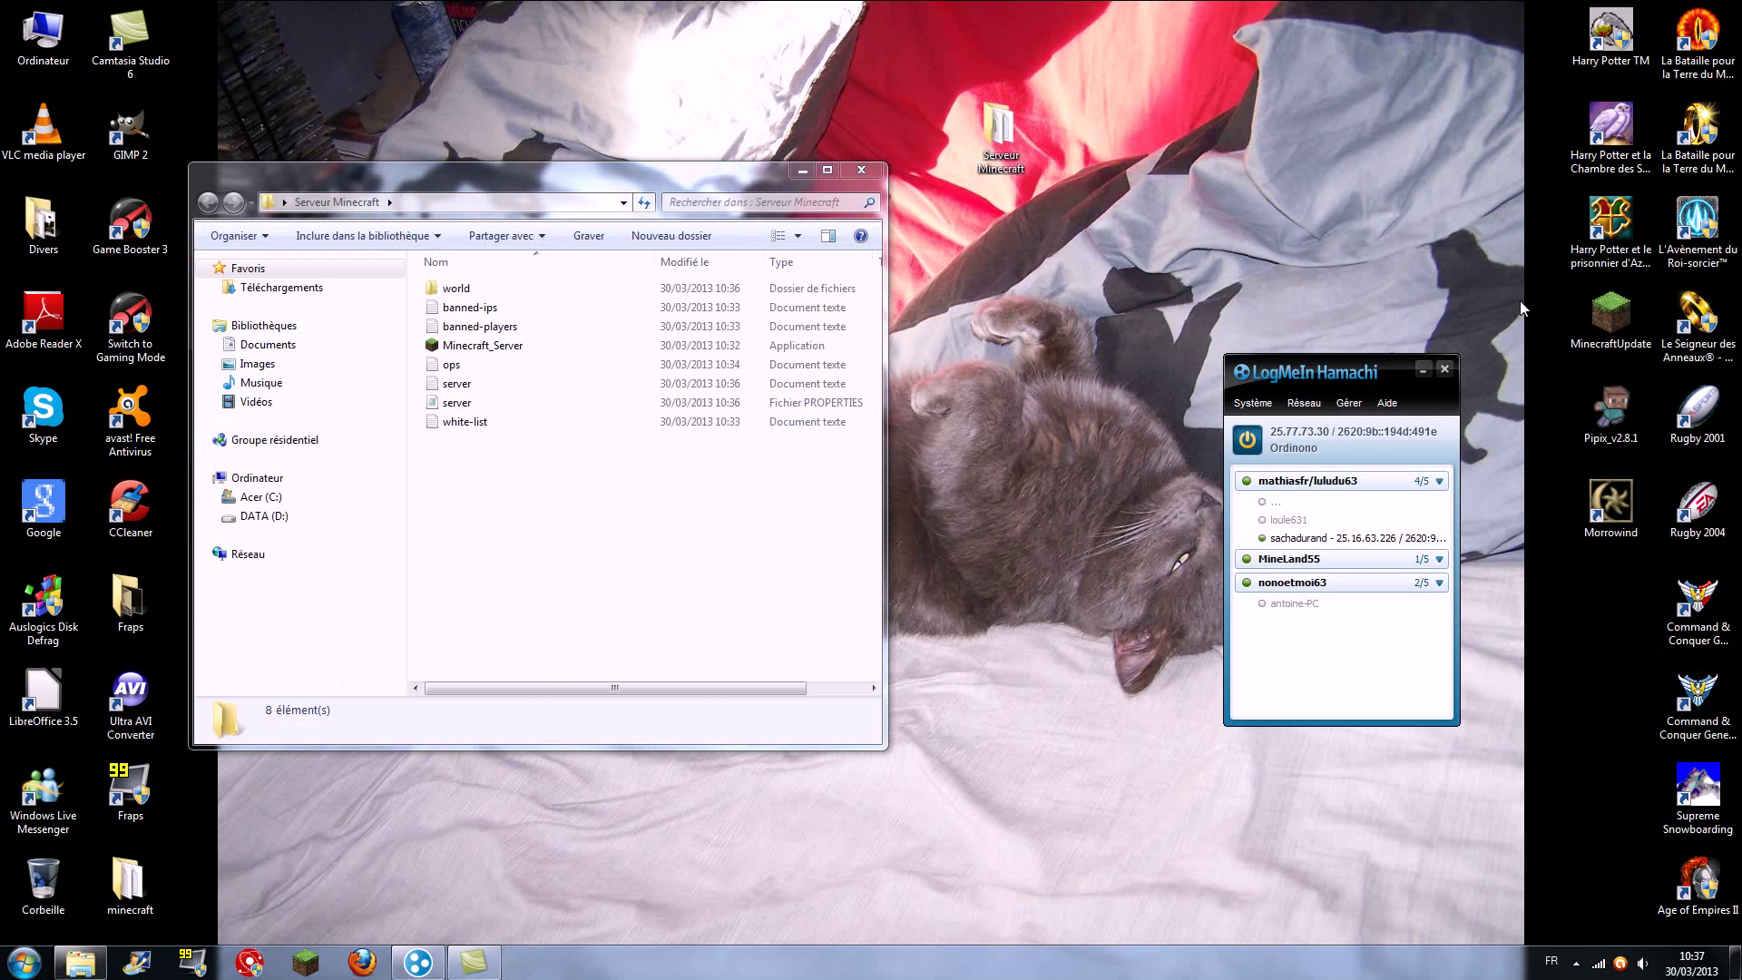
- Launch Minecraft through MinecraftUpdate, minimize the Hamachi window, enter the game and move its window clear of the server folder
{"action": "double_click", "coordinate": [1611, 318]}
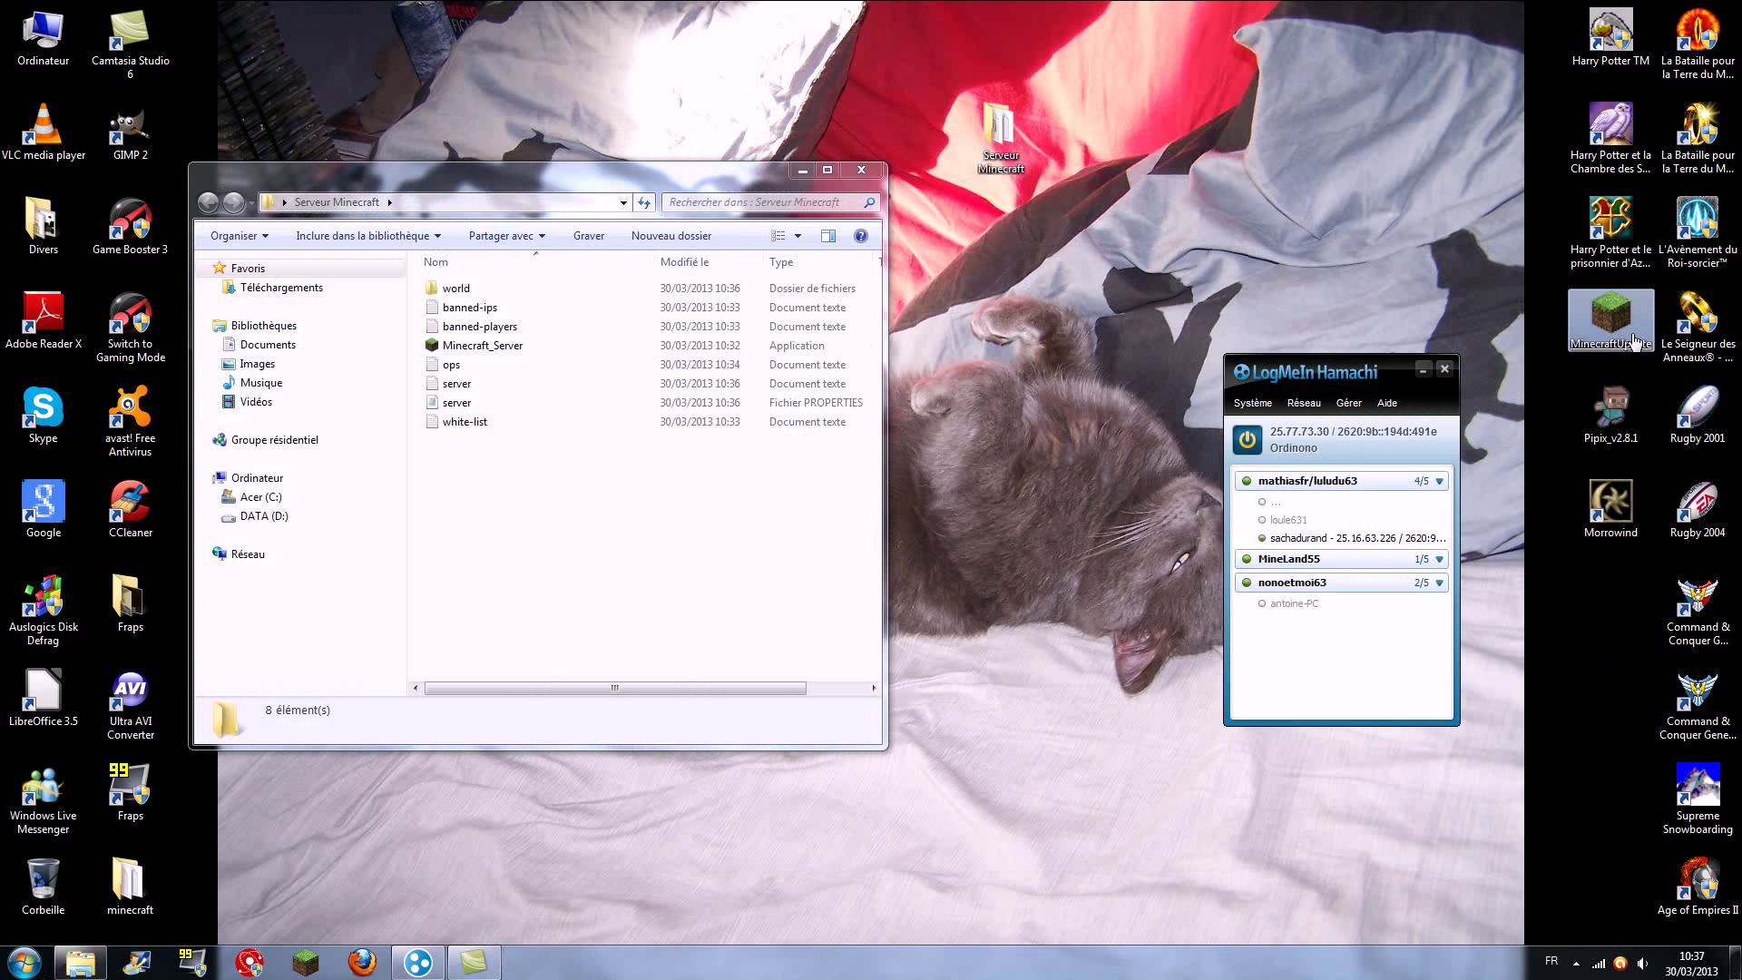
{"action": "left_click", "coordinate": [1422, 366]}
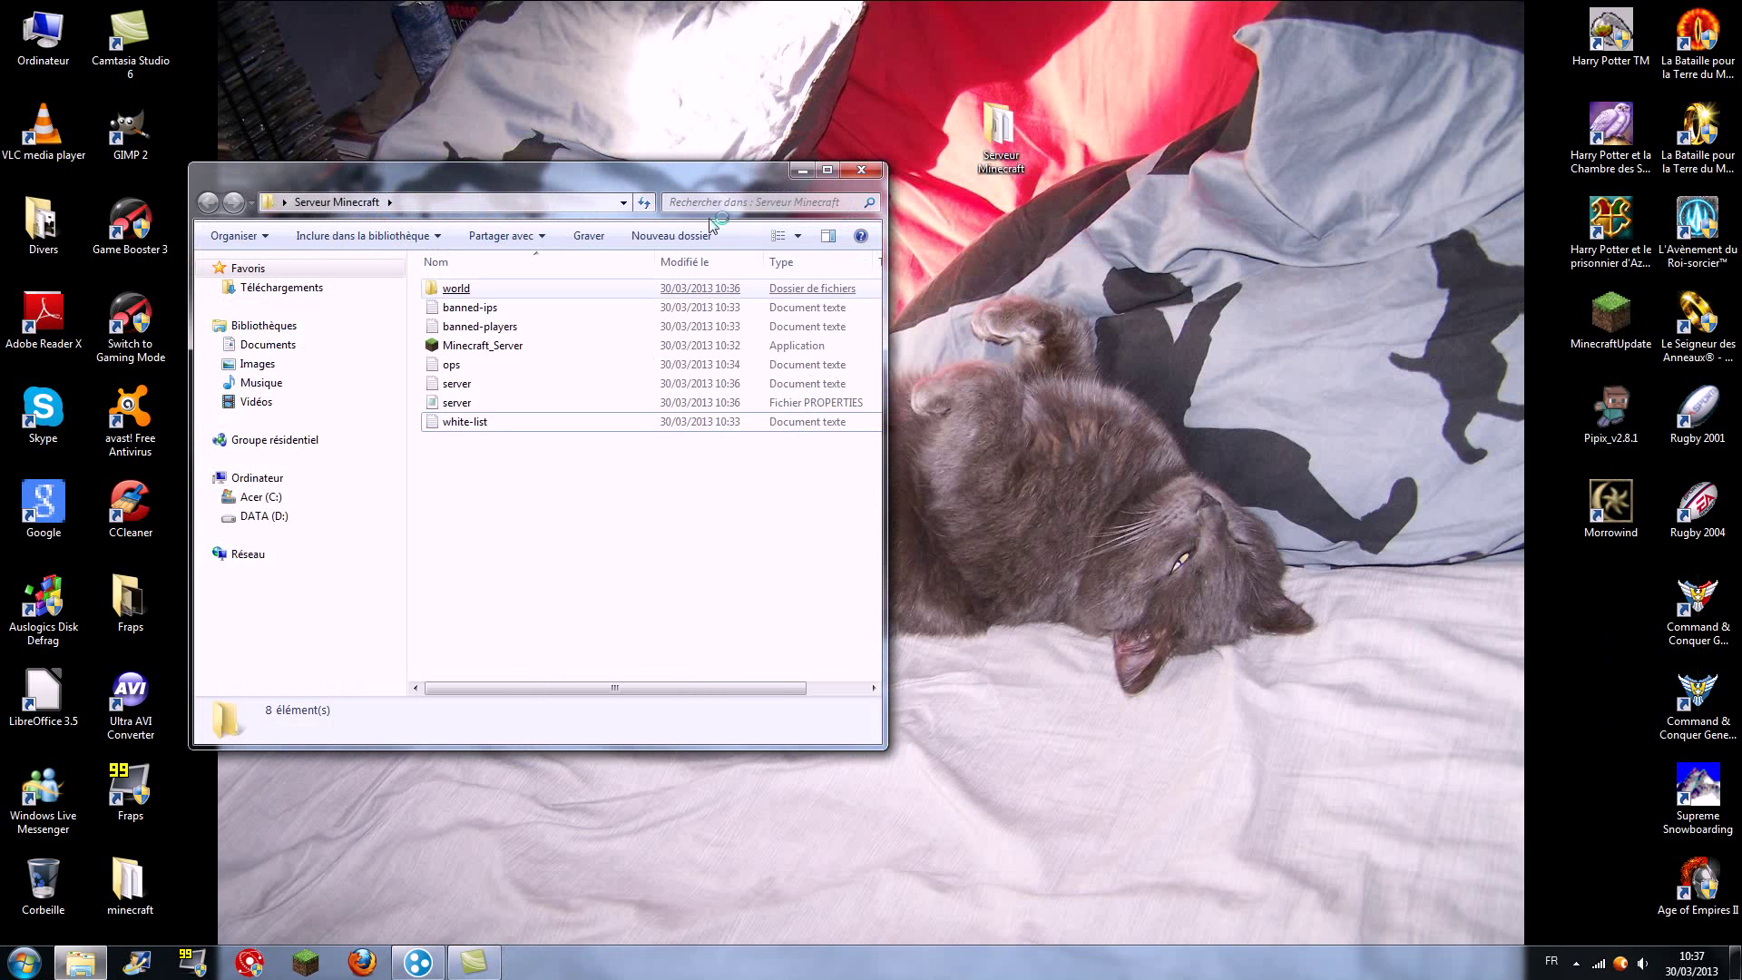
{"action": "left_click_drag", "start_coordinate": [738, 172], "coordinate": [612, 130]}
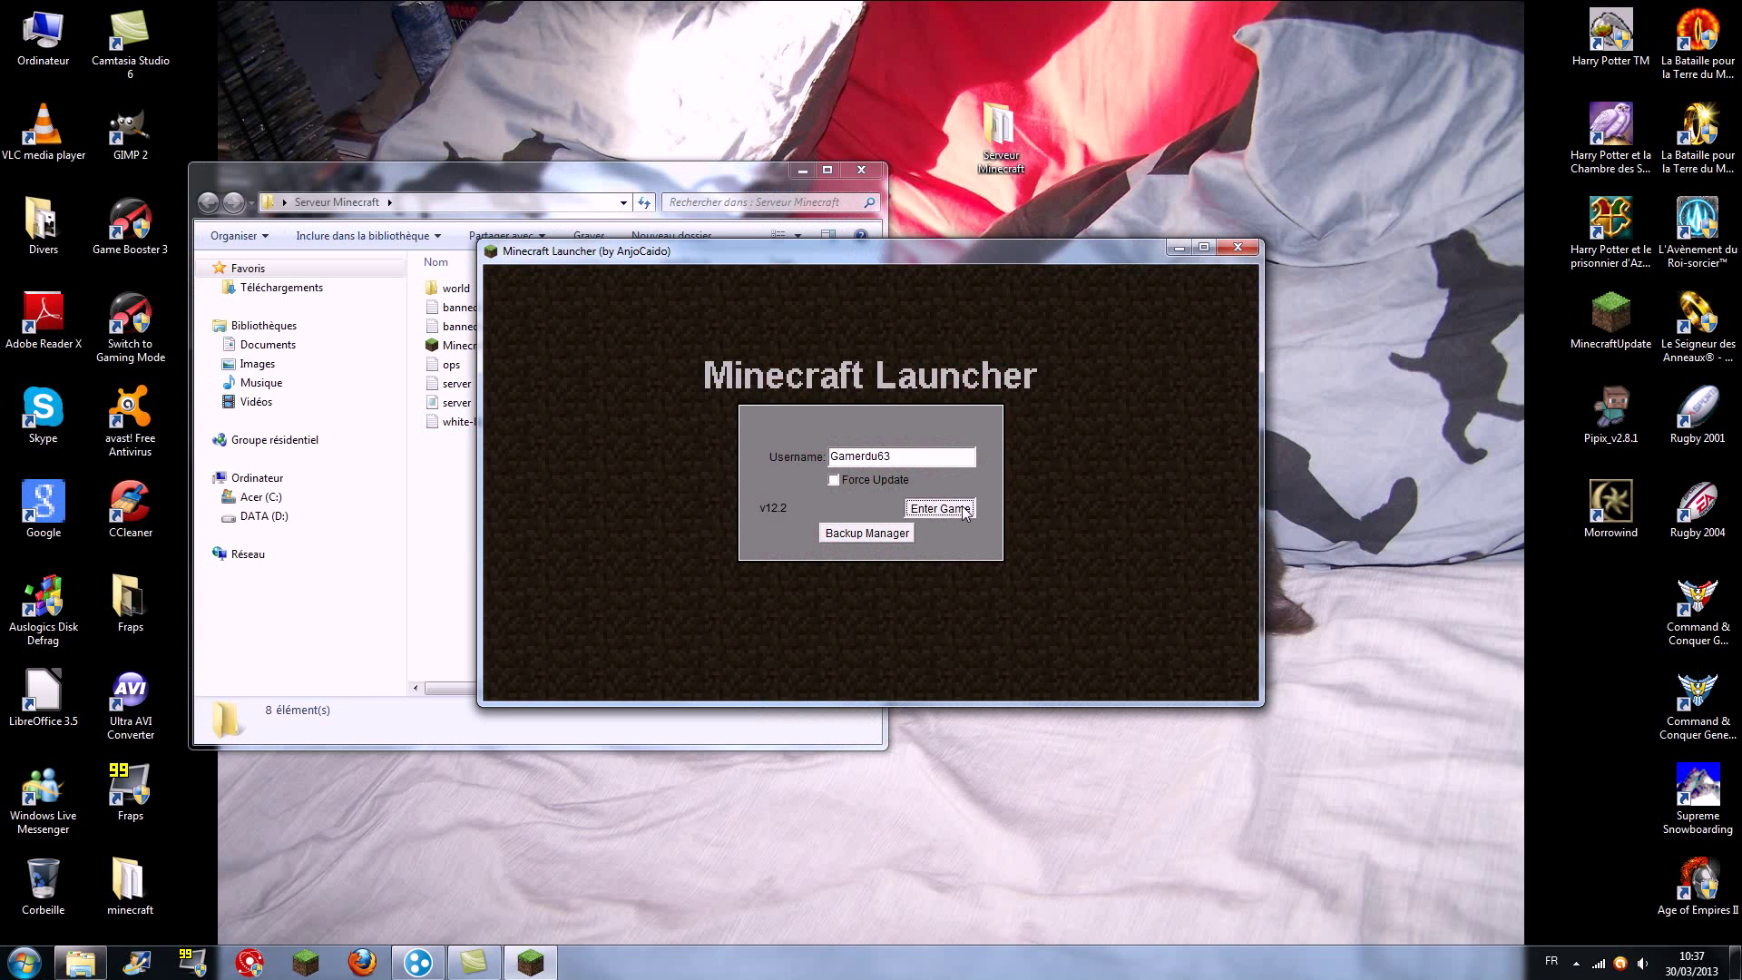
{"action": "left_click", "coordinate": [942, 509]}
{"action": "left_click_drag", "start_coordinate": [941, 268], "coordinate": [1324, 210]}
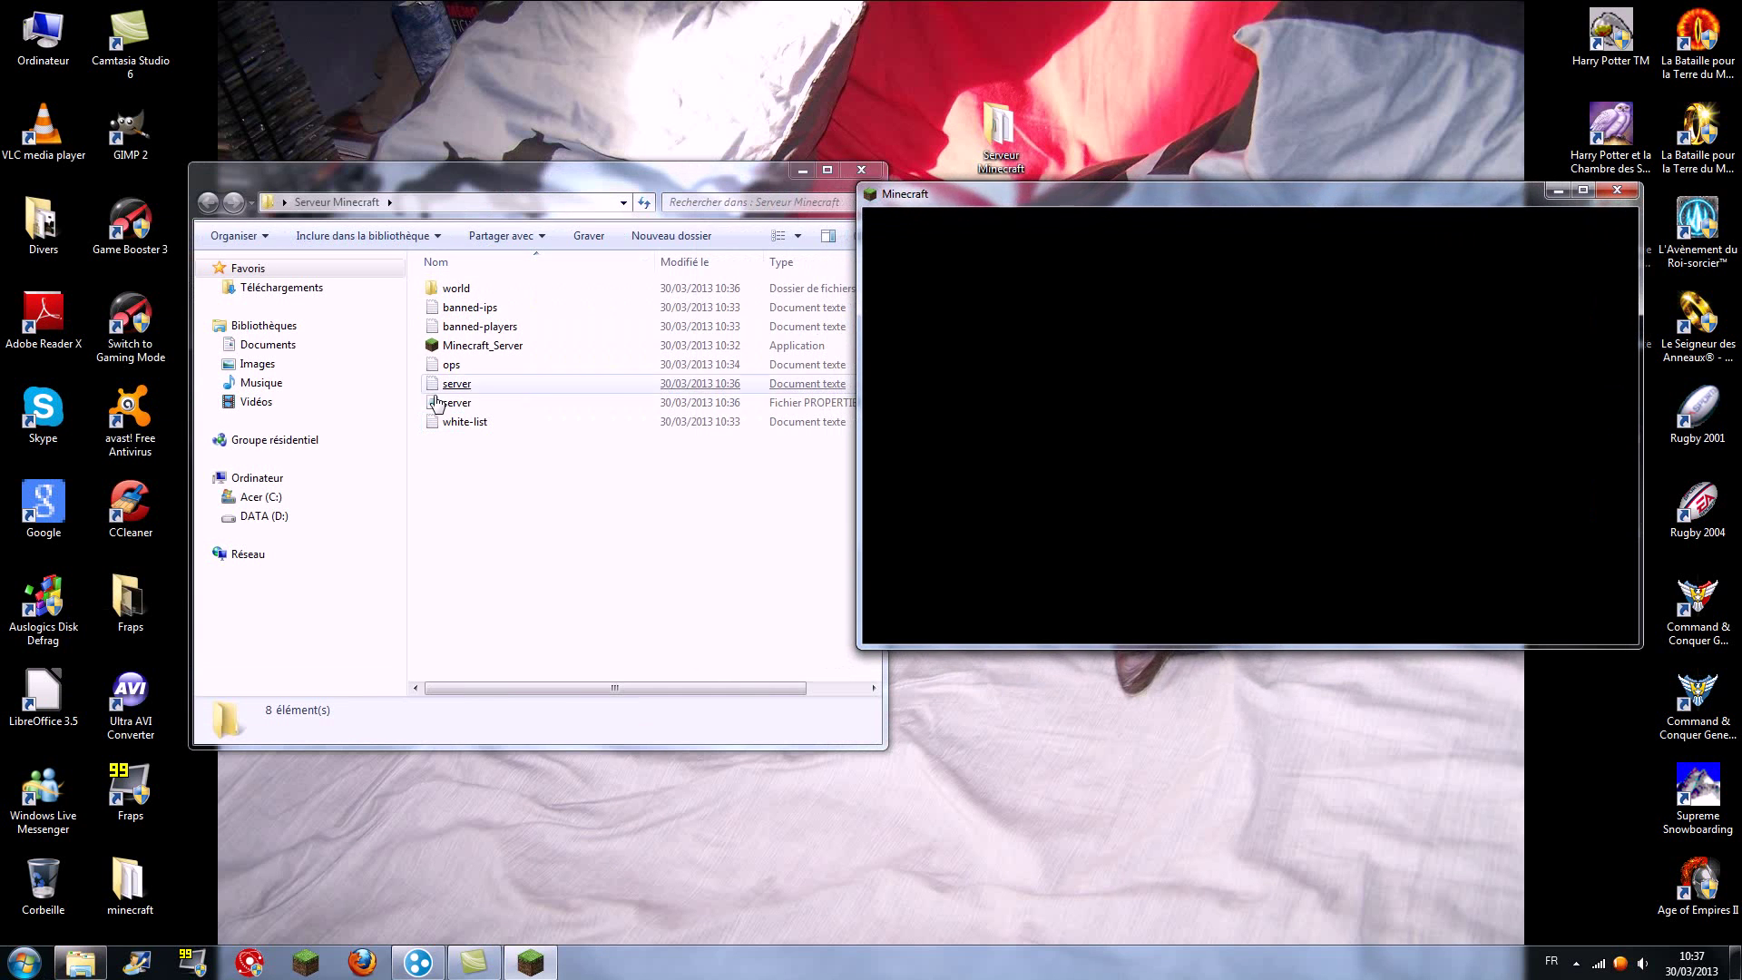
- Start Minecraft_Server from the server folder, check its log during the spawn area preparation and minimize it
{"action": "double_click", "coordinate": [485, 350]}
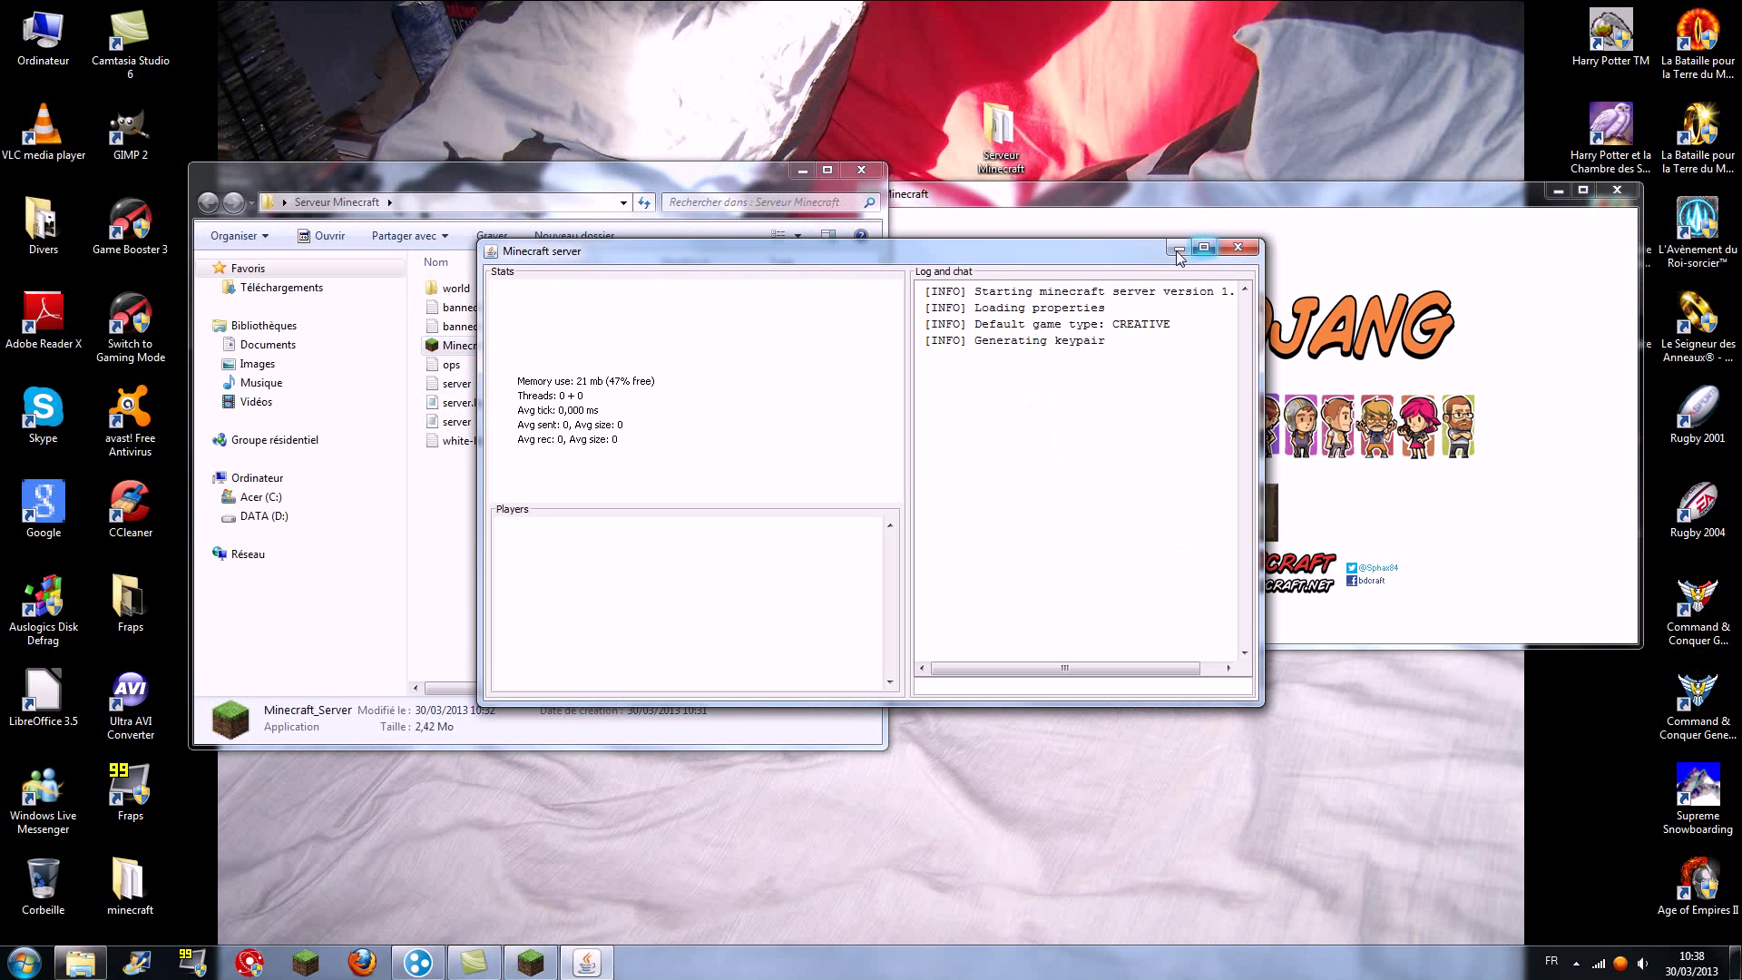
{"action": "left_click_drag", "start_coordinate": [1120, 324], "coordinate": [1169, 329]}
{"action": "left_click", "coordinate": [1178, 325]}
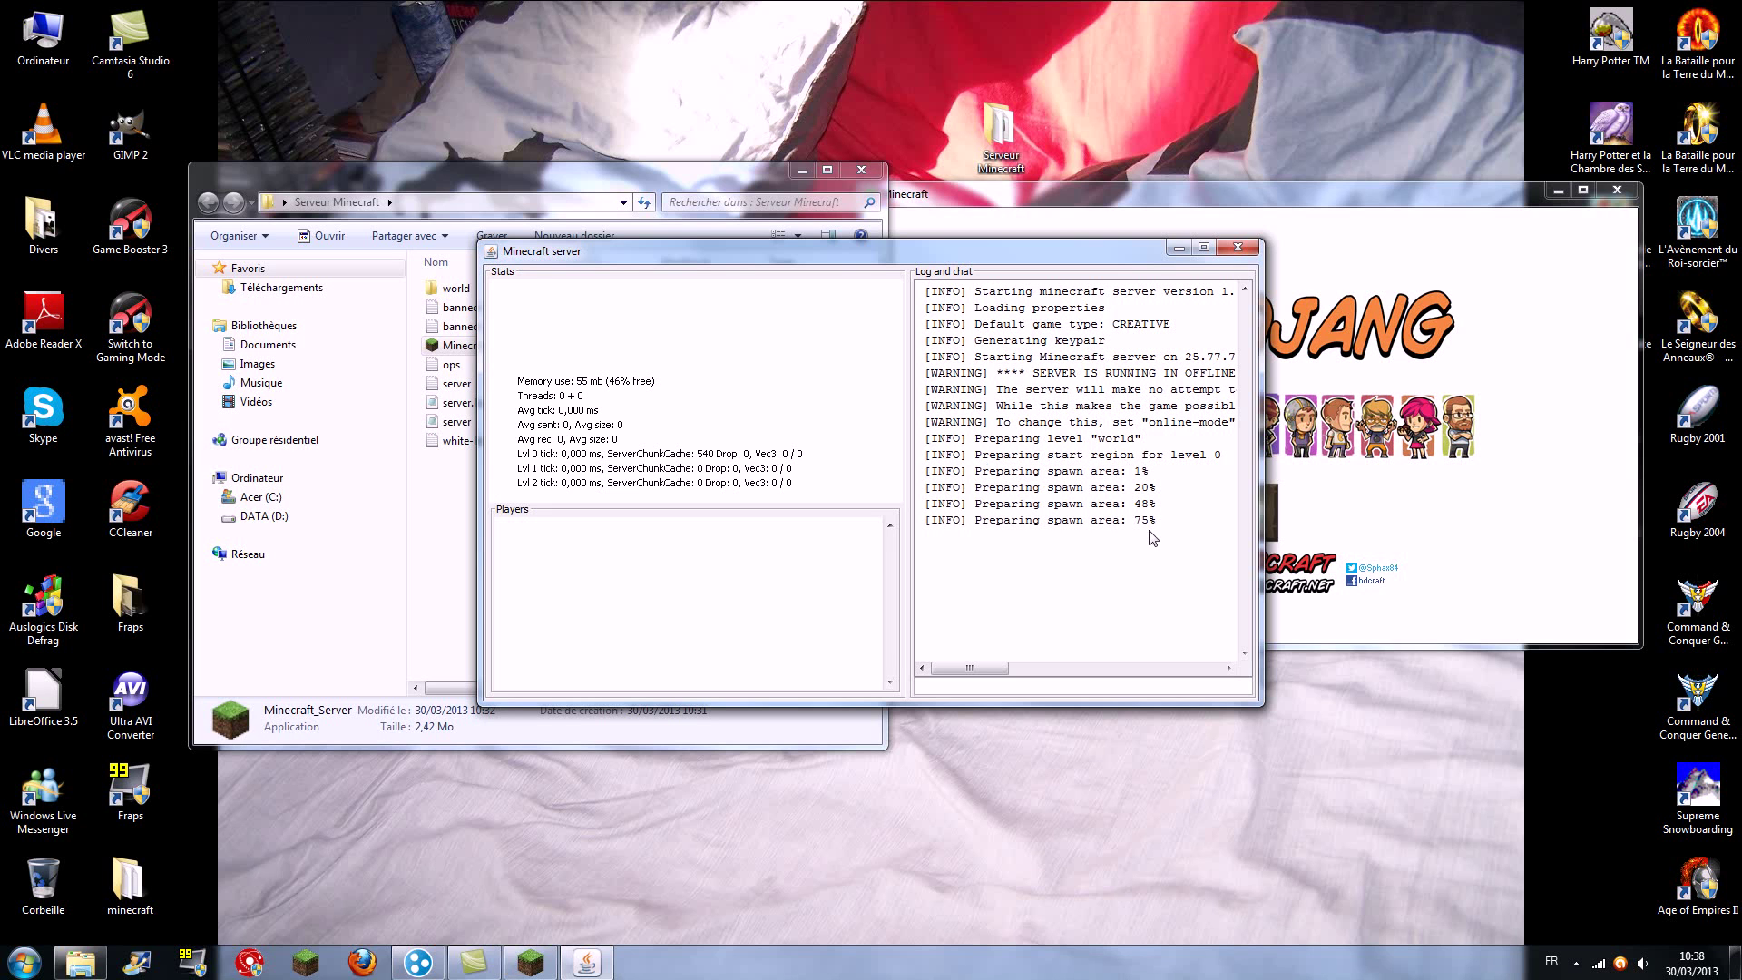
{"action": "left_click", "coordinate": [1194, 250]}
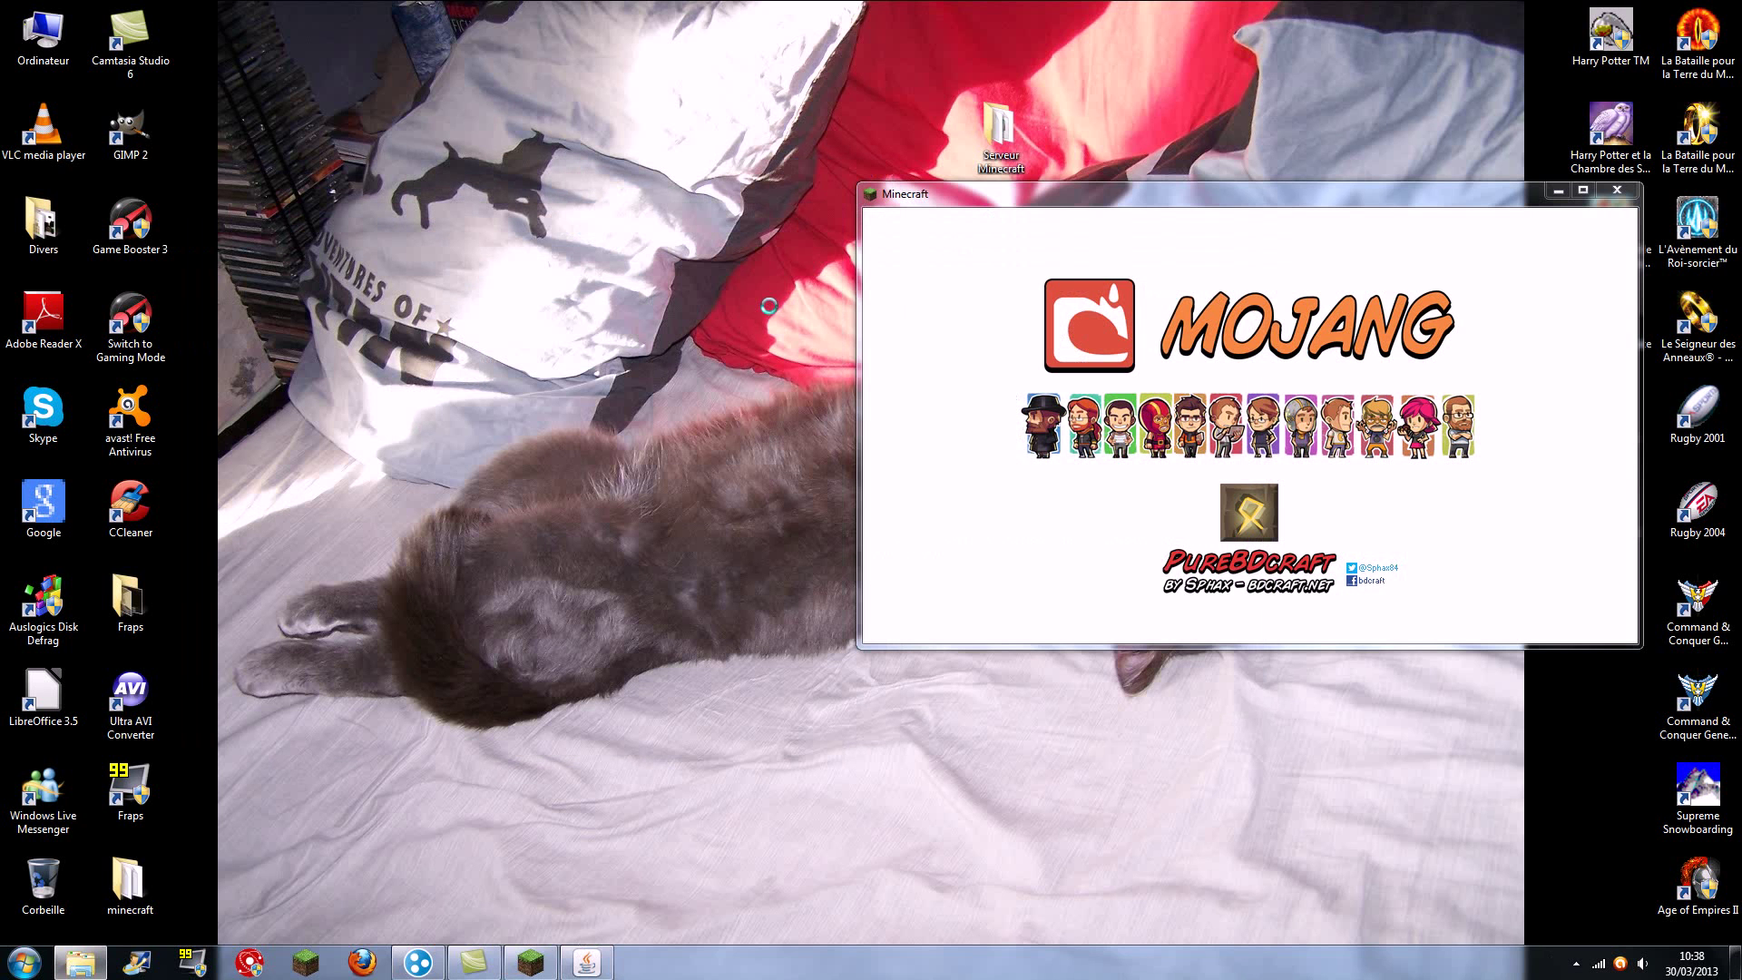
- Bring Hamachi back beside the game and add a multiplayer server entry with the Hamachi address 25.77.73.30
{"action": "left_click", "coordinate": [418, 962]}
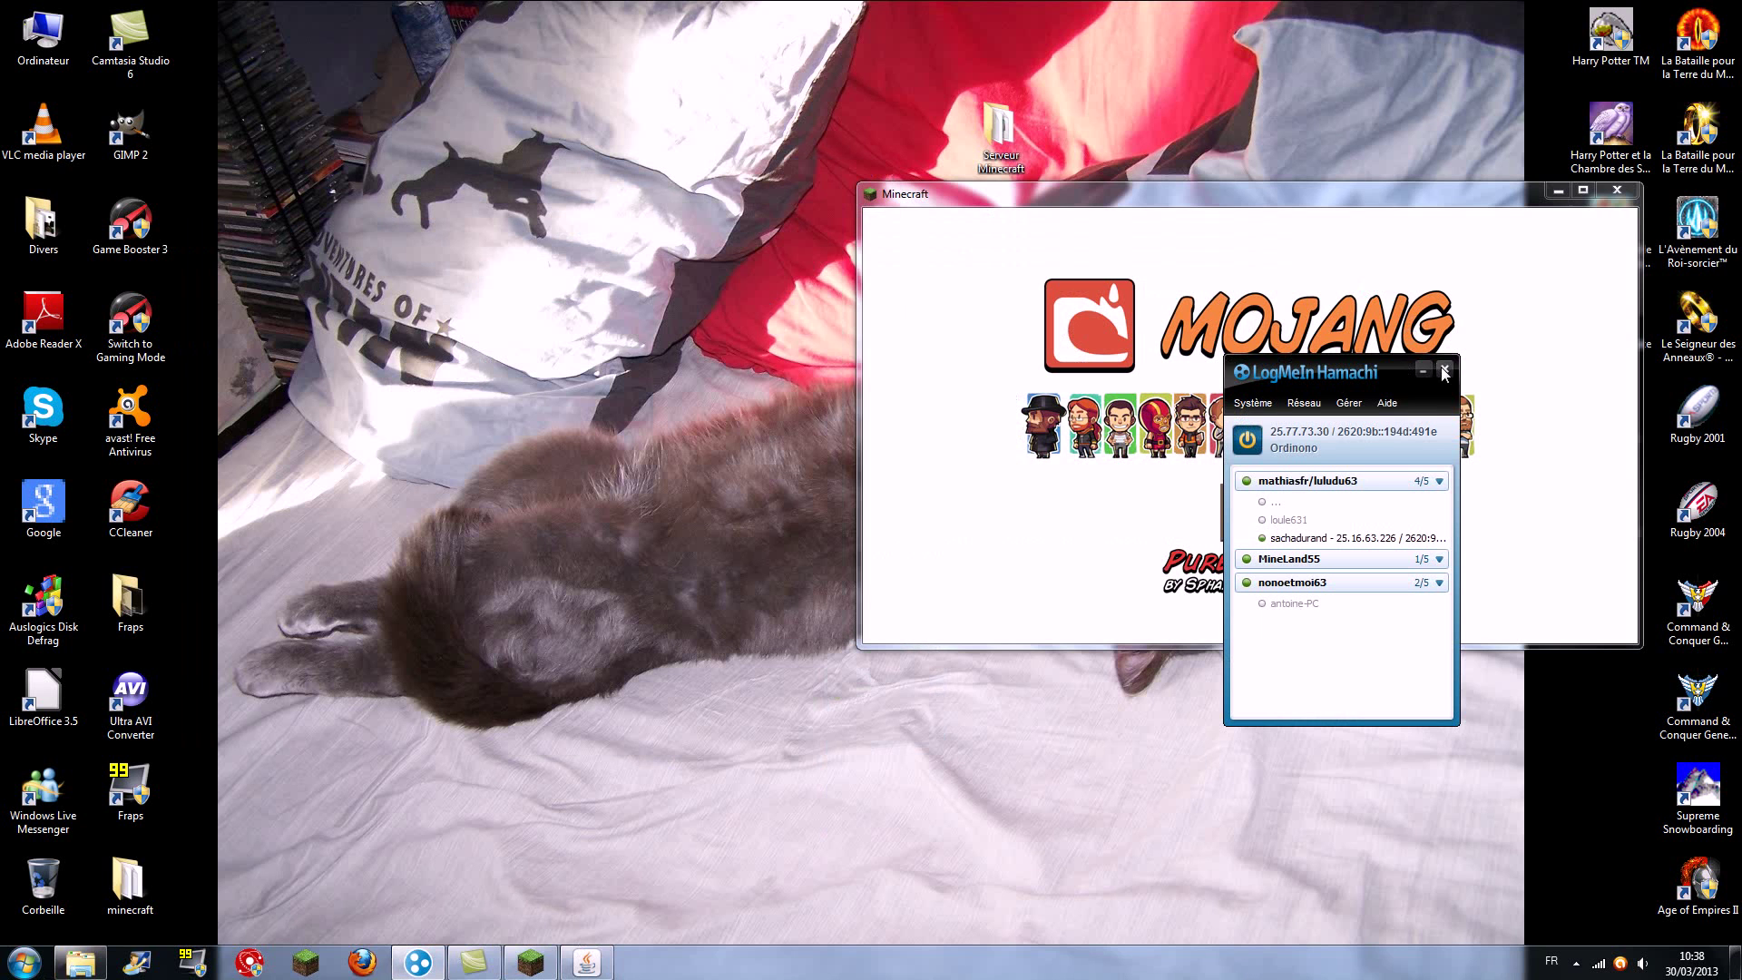
{"action": "left_click_drag", "start_coordinate": [1382, 375], "coordinate": [612, 601]}
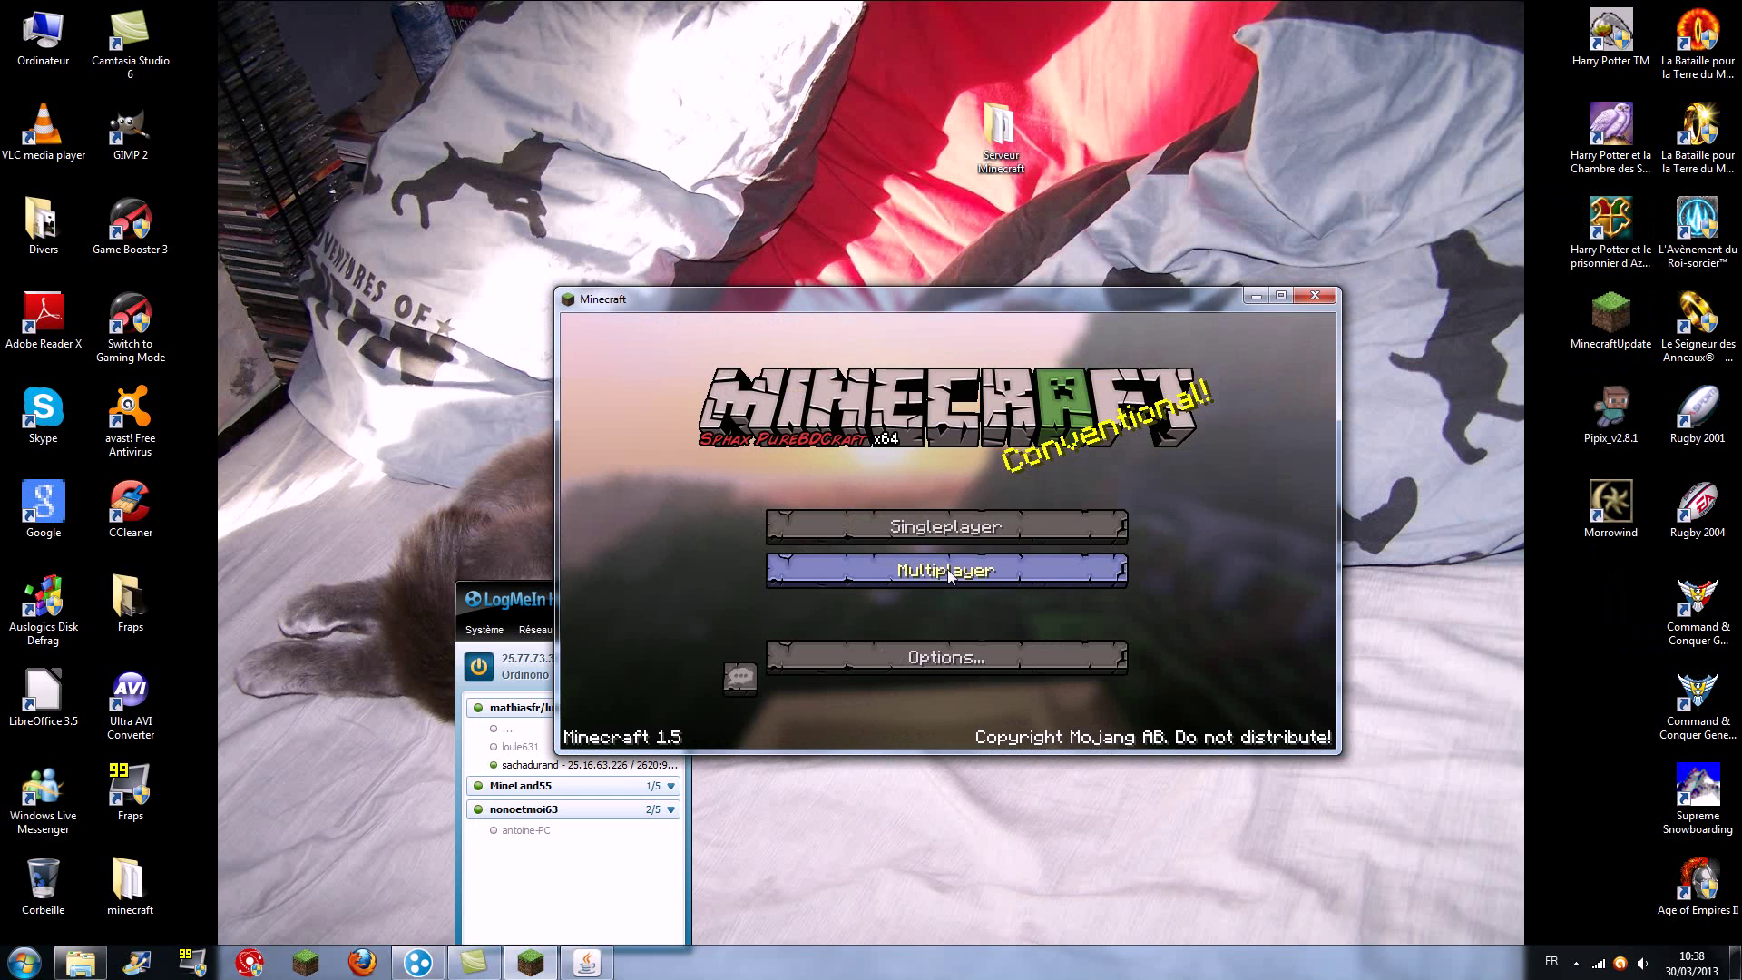
{"action": "left_click", "coordinate": [949, 571]}
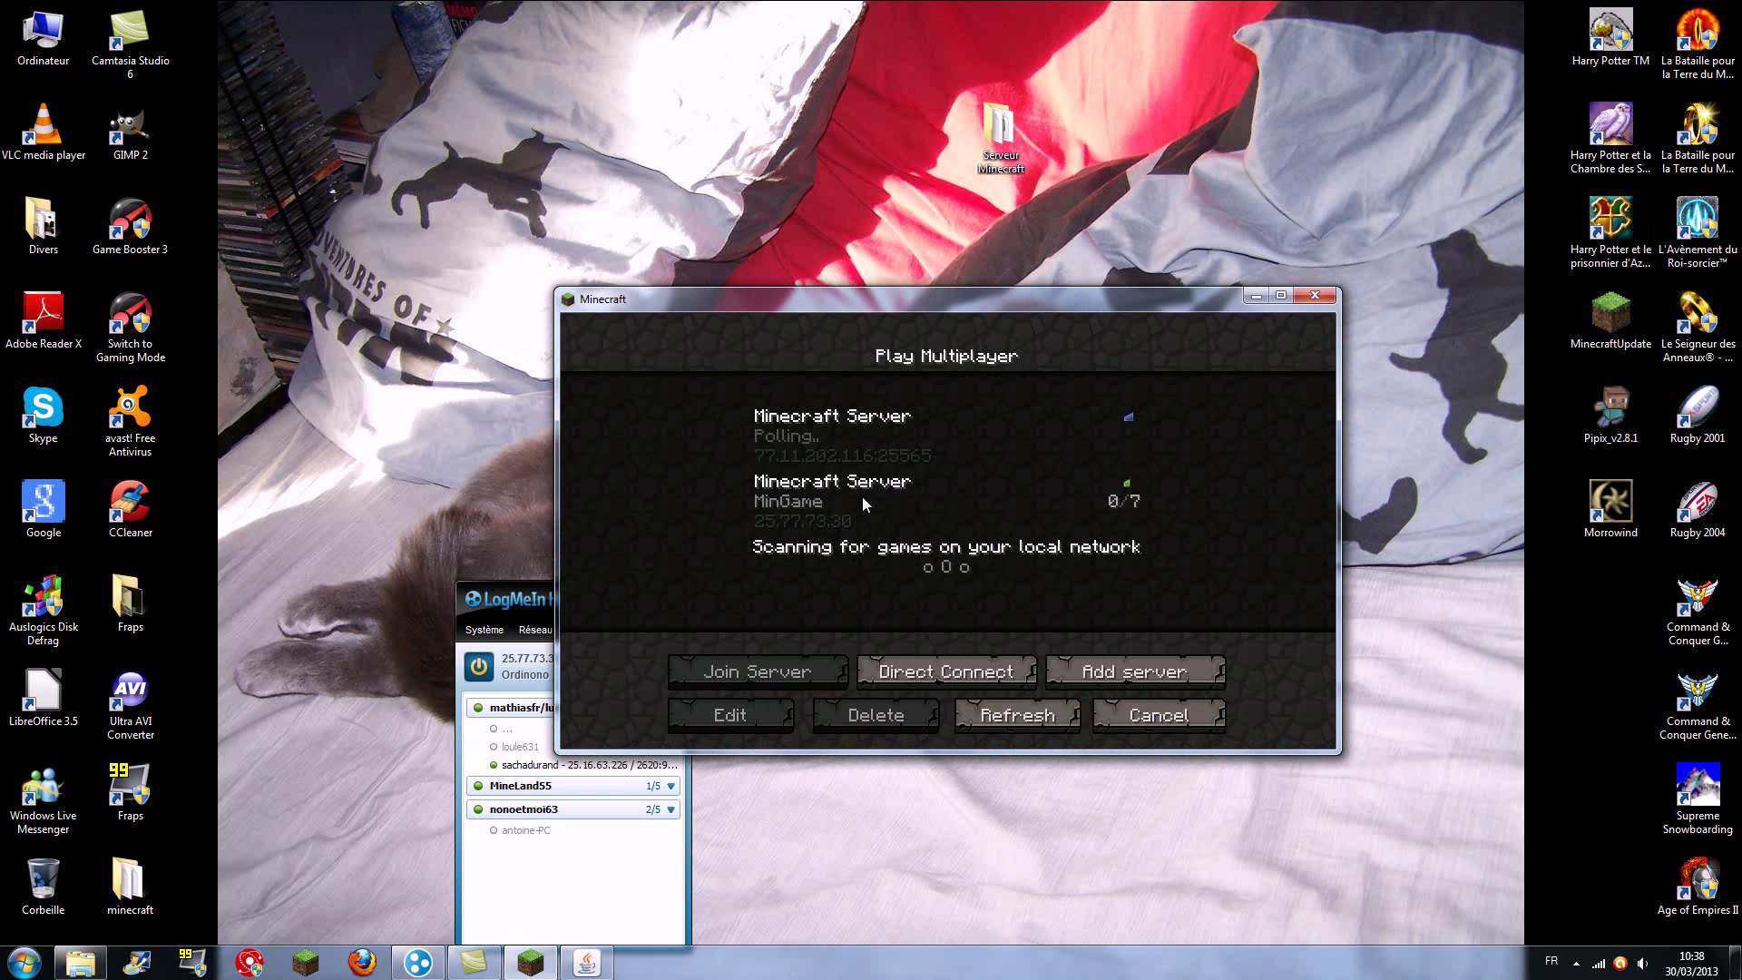
{"action": "left_click", "coordinate": [802, 502]}
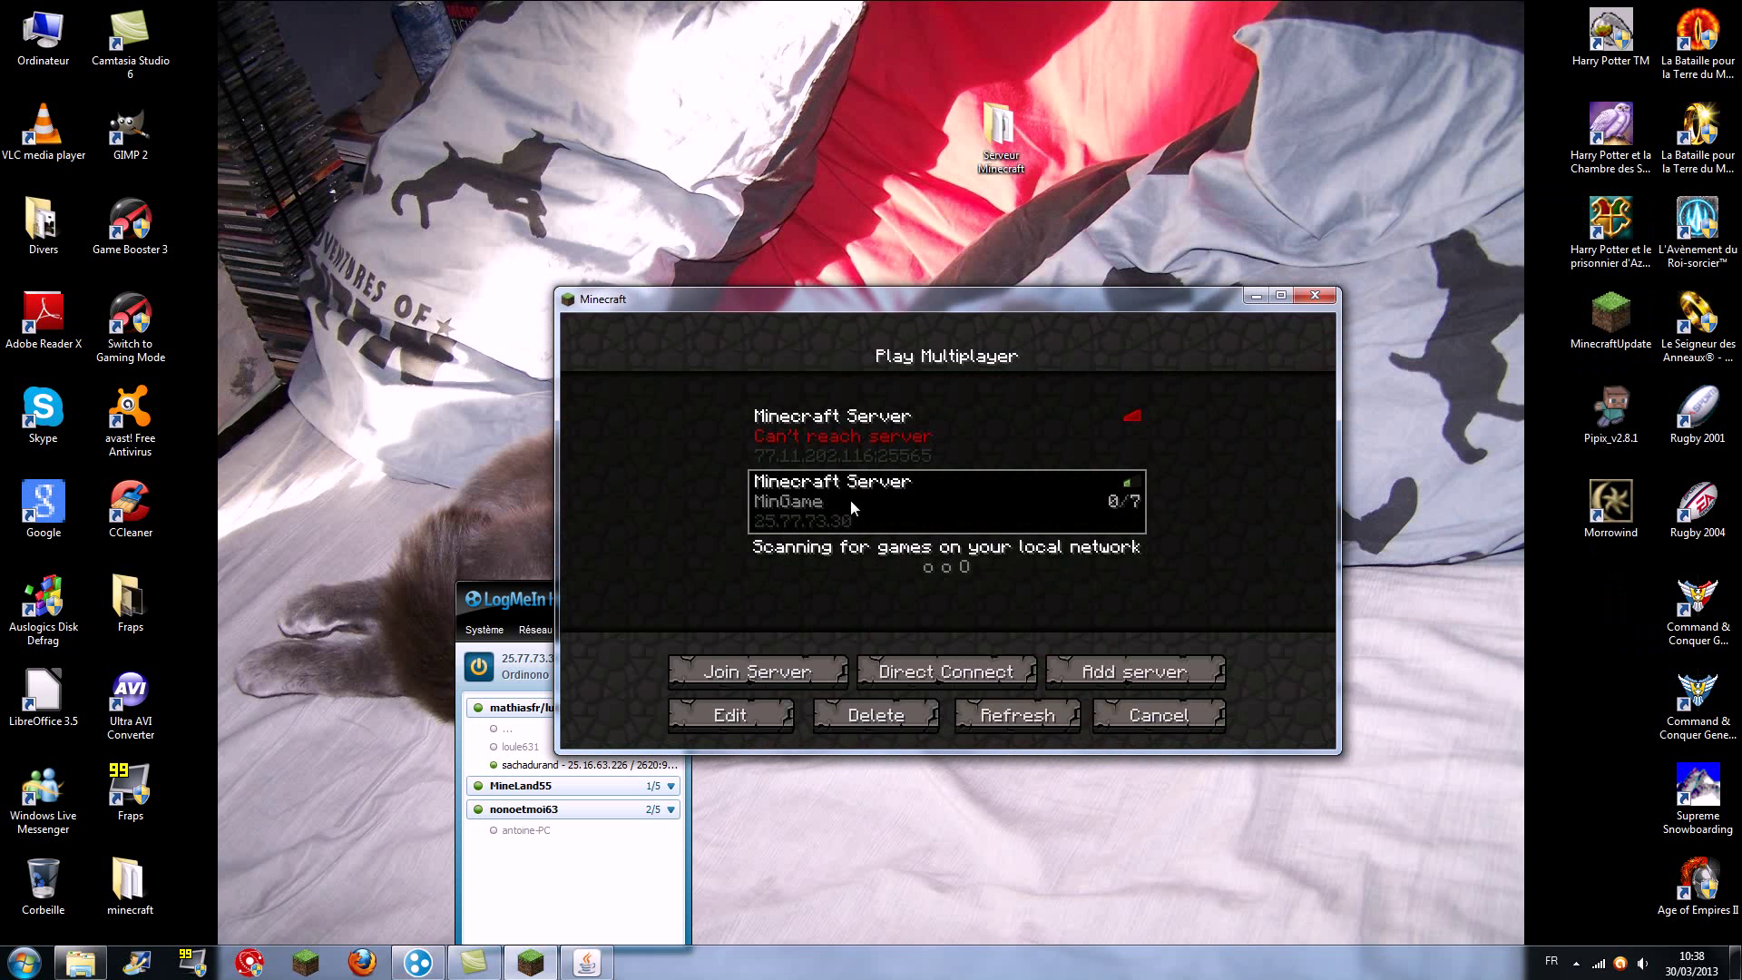
{"action": "left_click", "coordinate": [1134, 671]}
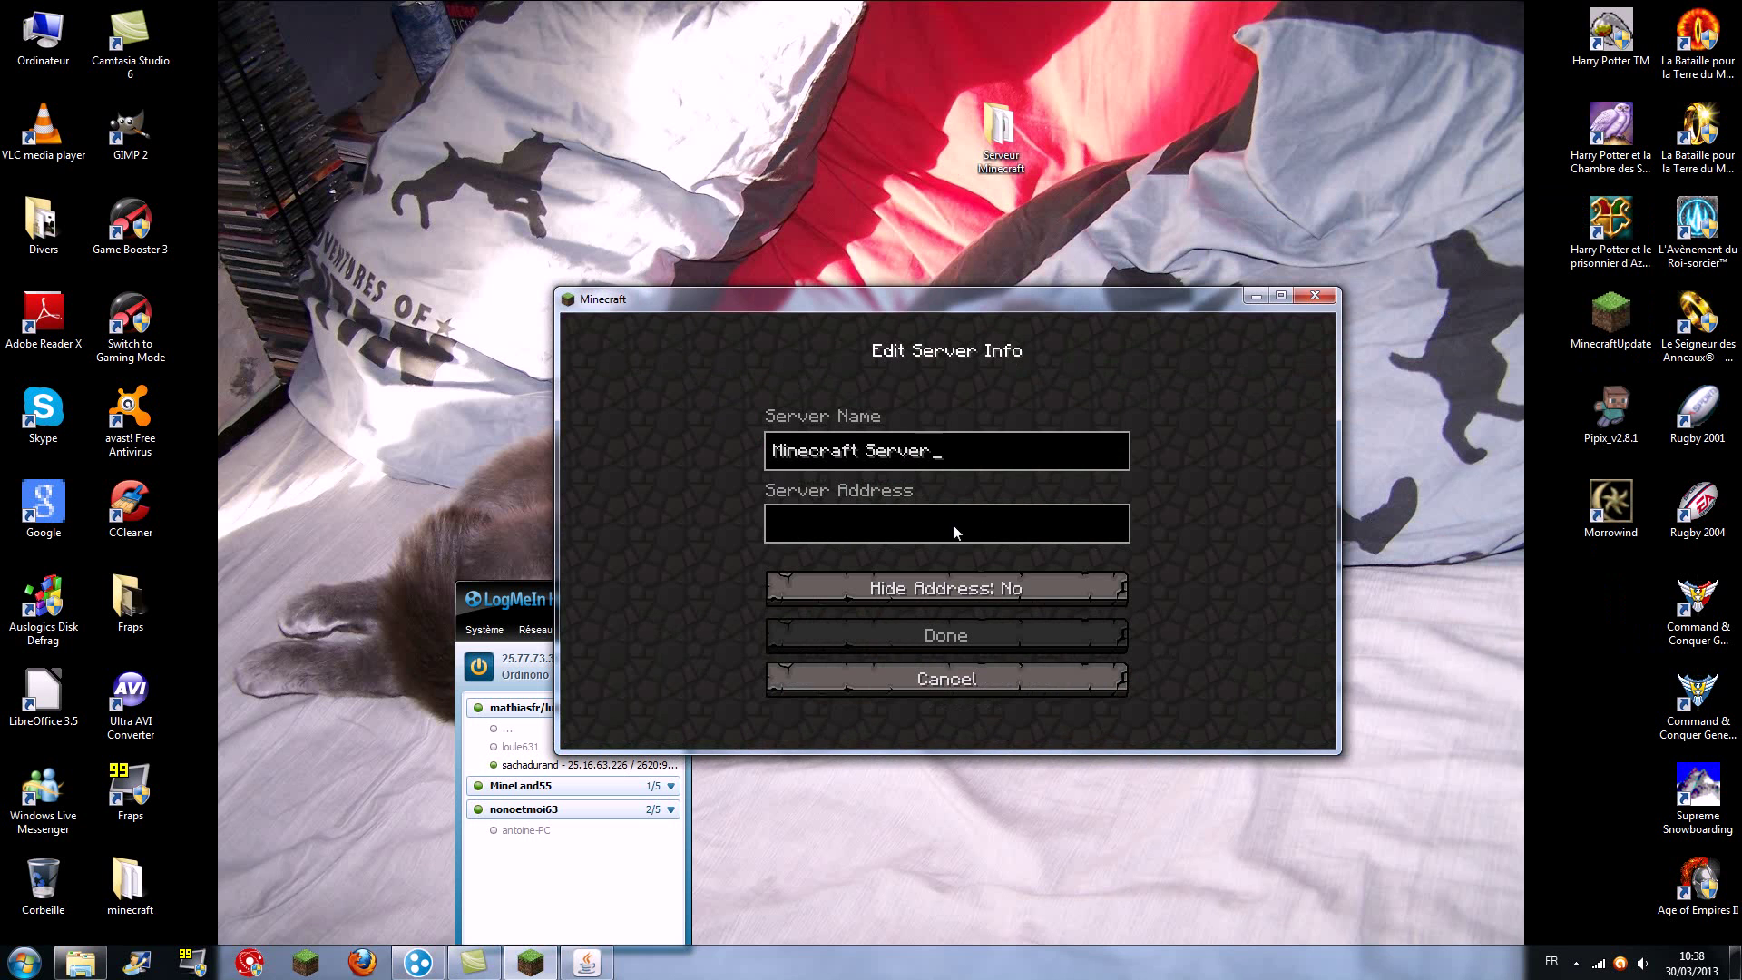
{"action": "left_click", "coordinate": [536, 664]}
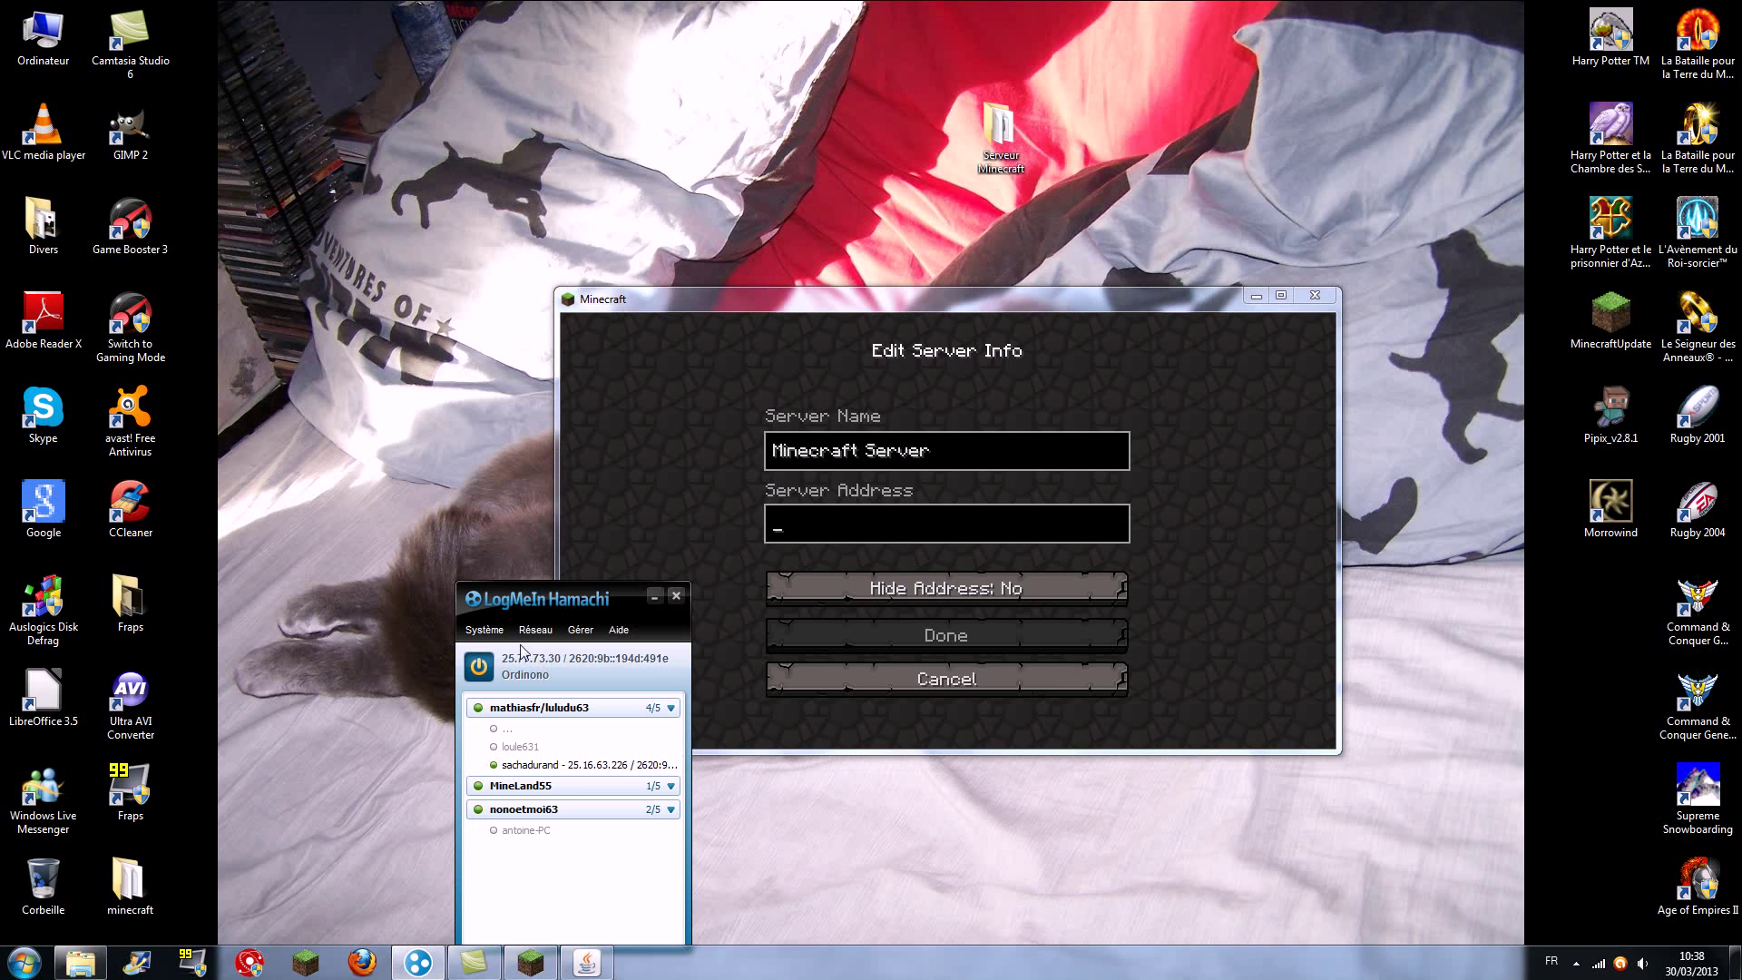
{"action": "left_click", "coordinate": [588, 666]}
{"action": "left_click", "coordinate": [836, 522]}
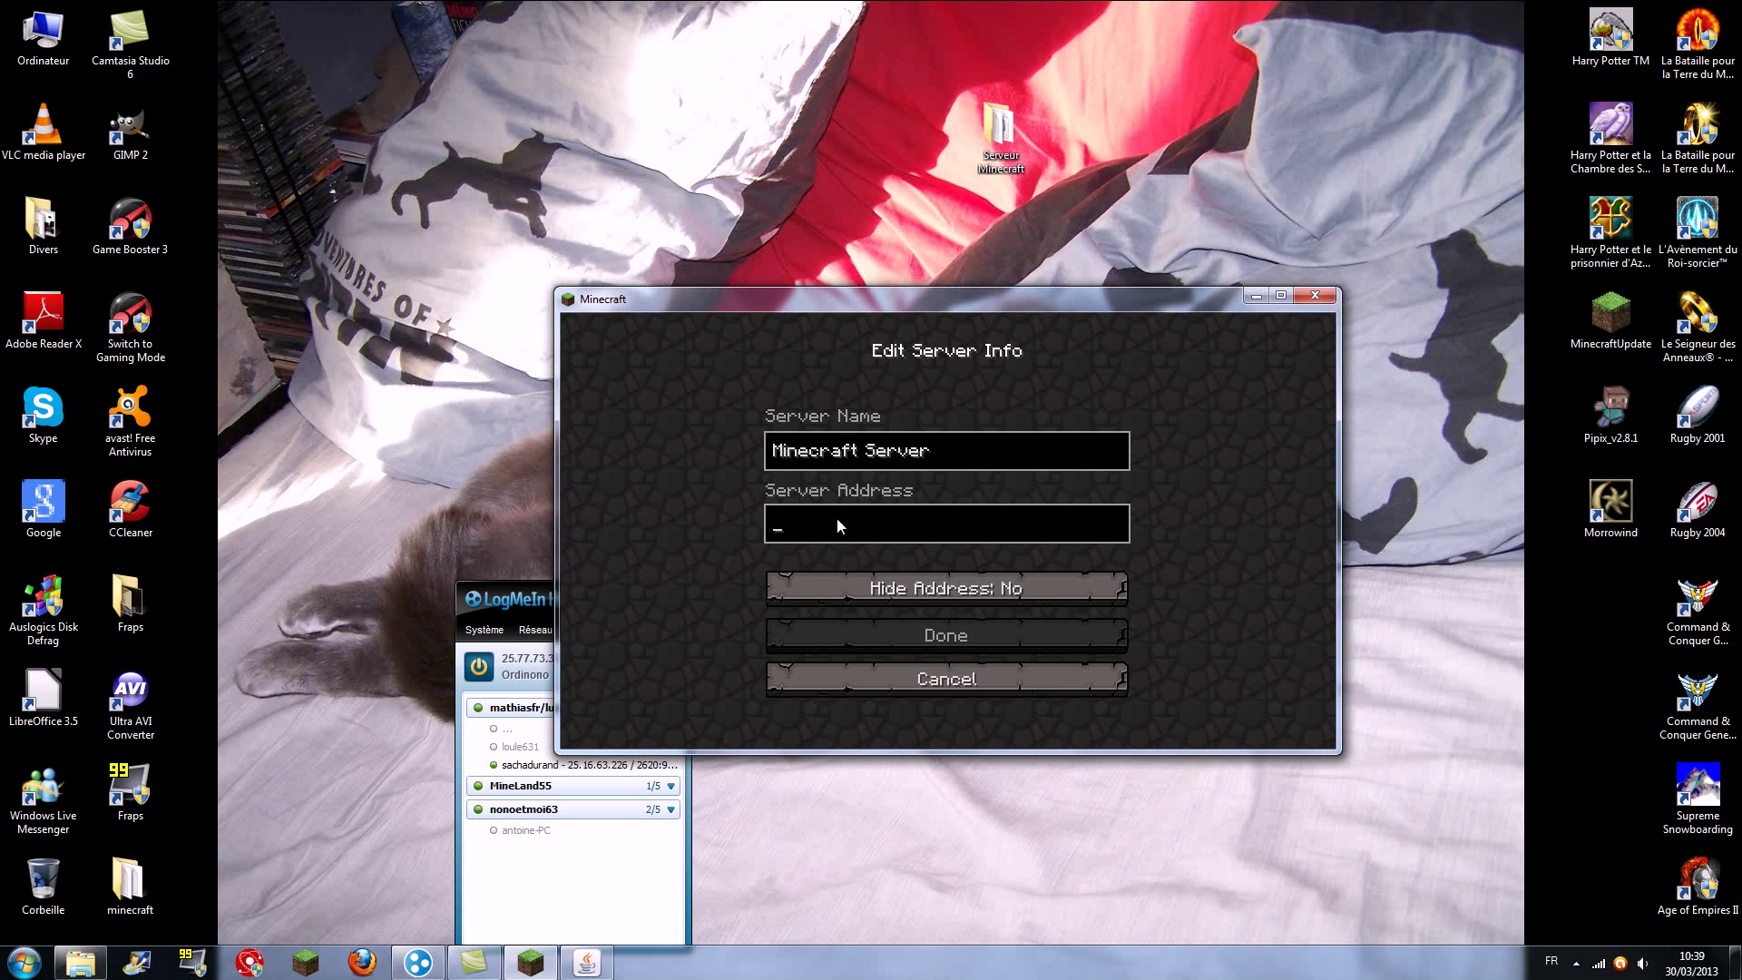
{"action": "type", "text": "25.77.73.30"}
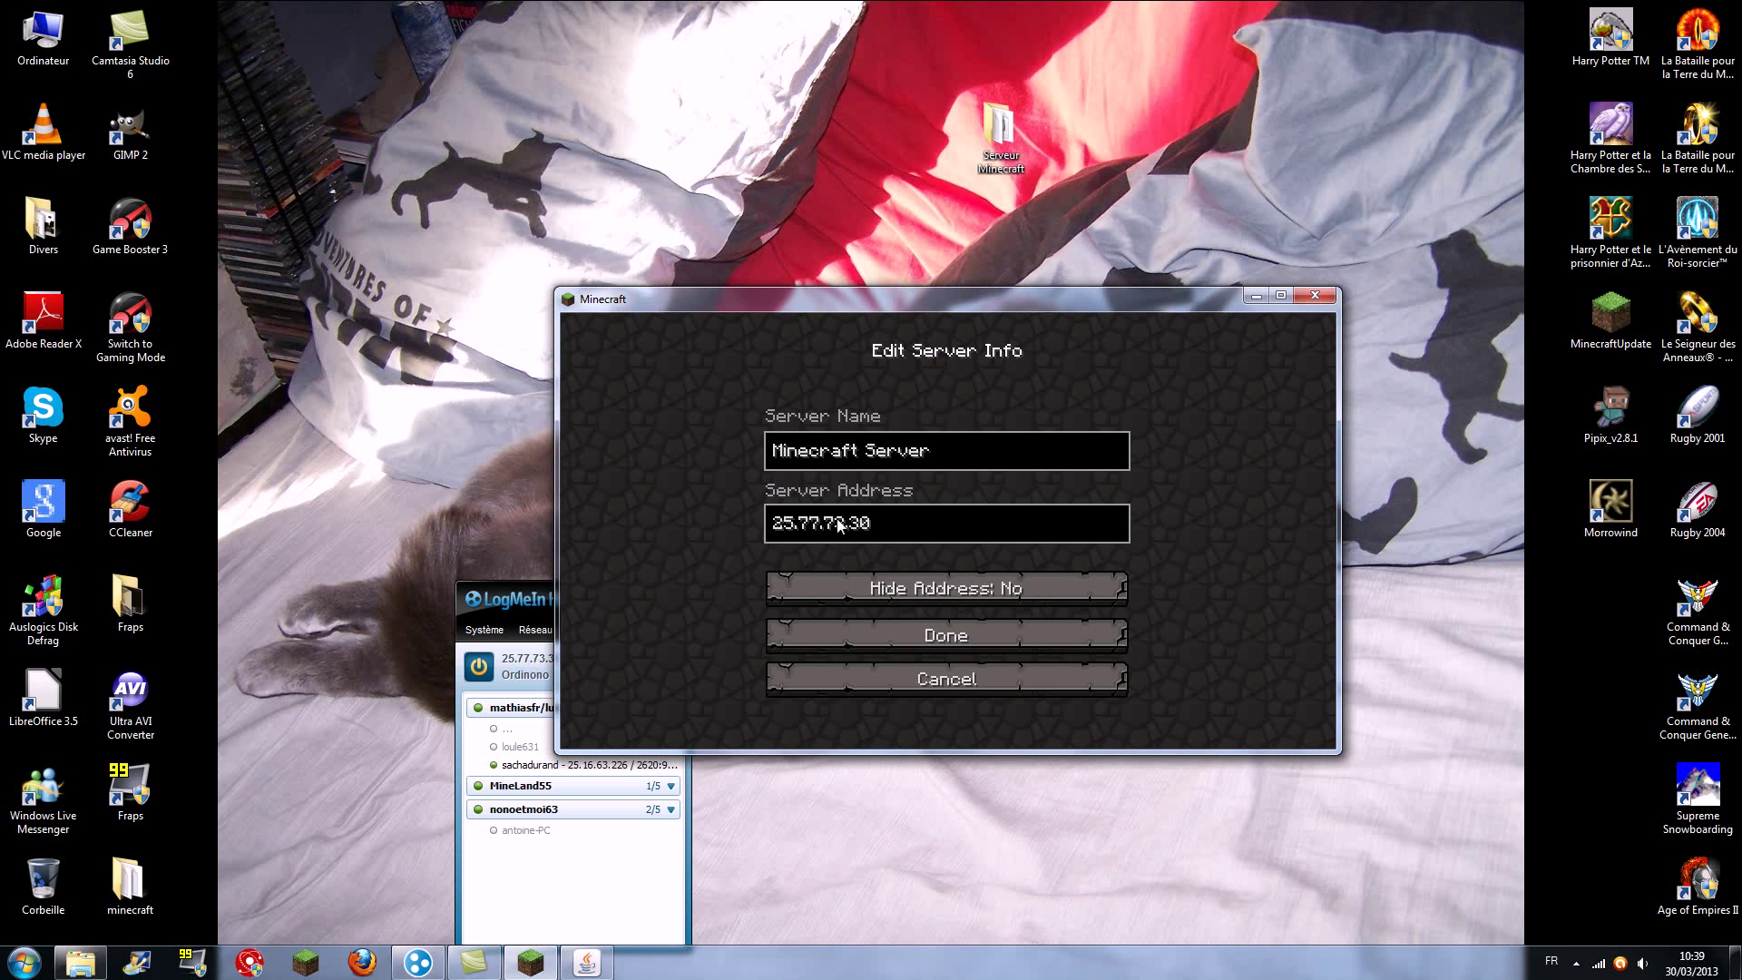
{"action": "left_click", "coordinate": [836, 647]}
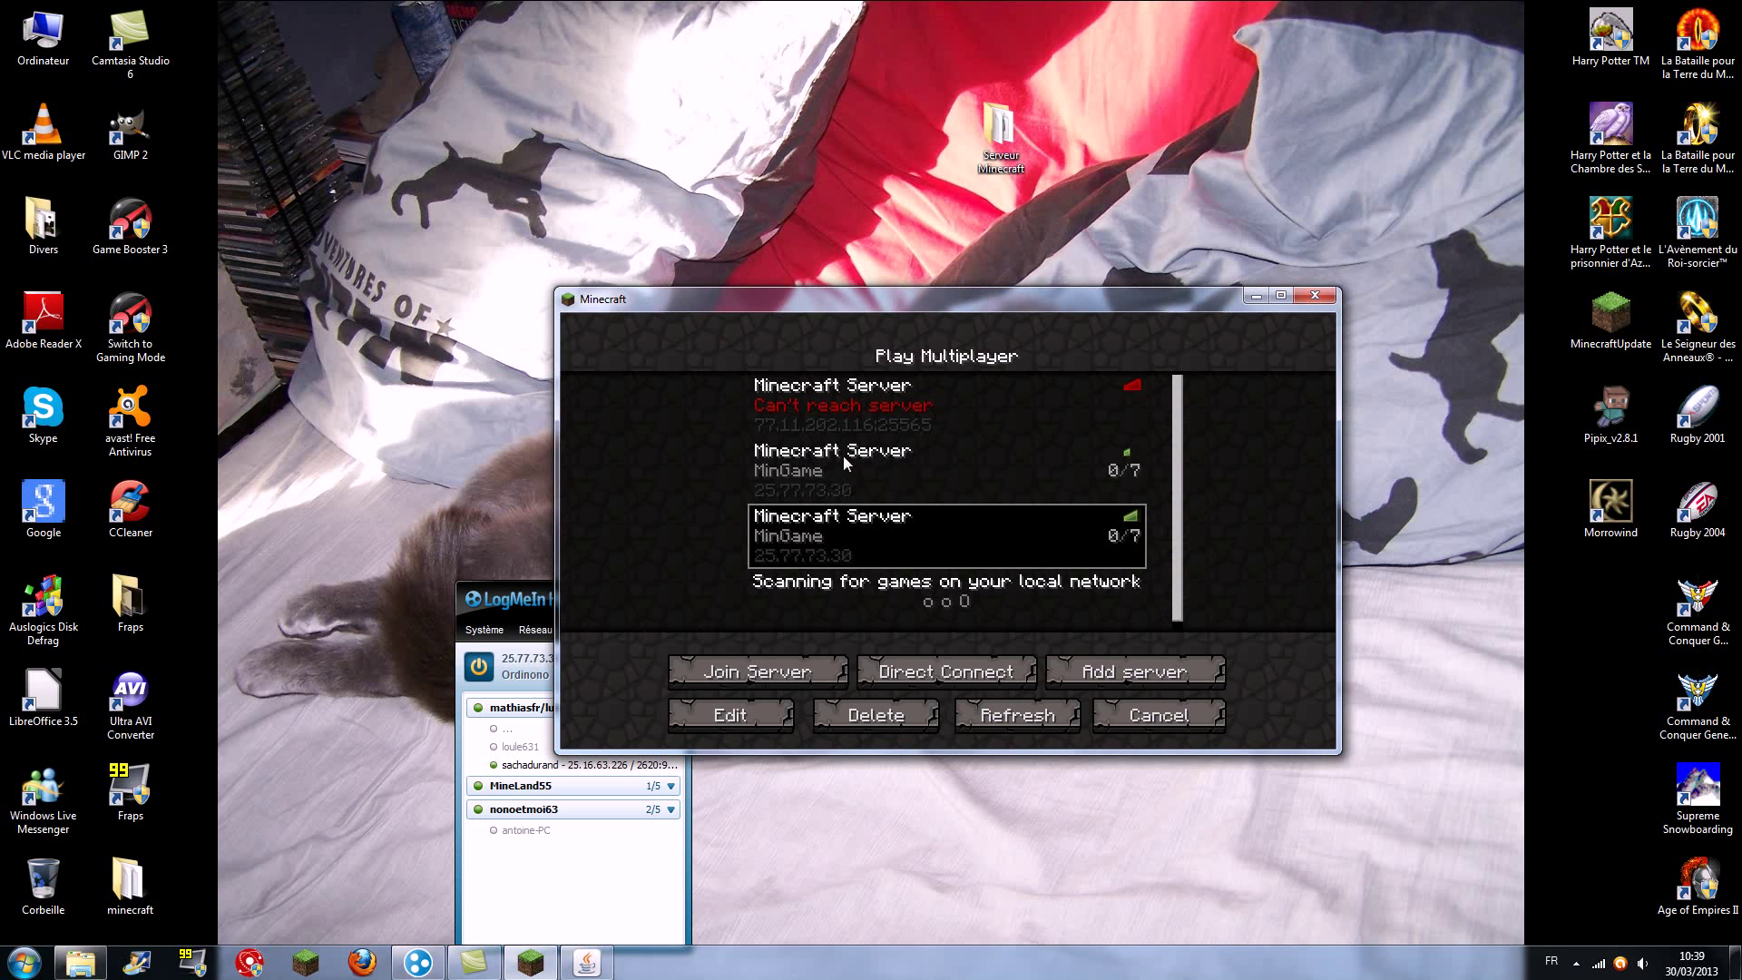
- Join the newly added MinGame server from the multiplayer list and enter its world
{"action": "left_click", "coordinate": [844, 487]}
{"action": "left_click", "coordinate": [807, 529]}
{"action": "left_click", "coordinate": [819, 488]}
{"action": "double_click", "coordinate": [868, 543]}
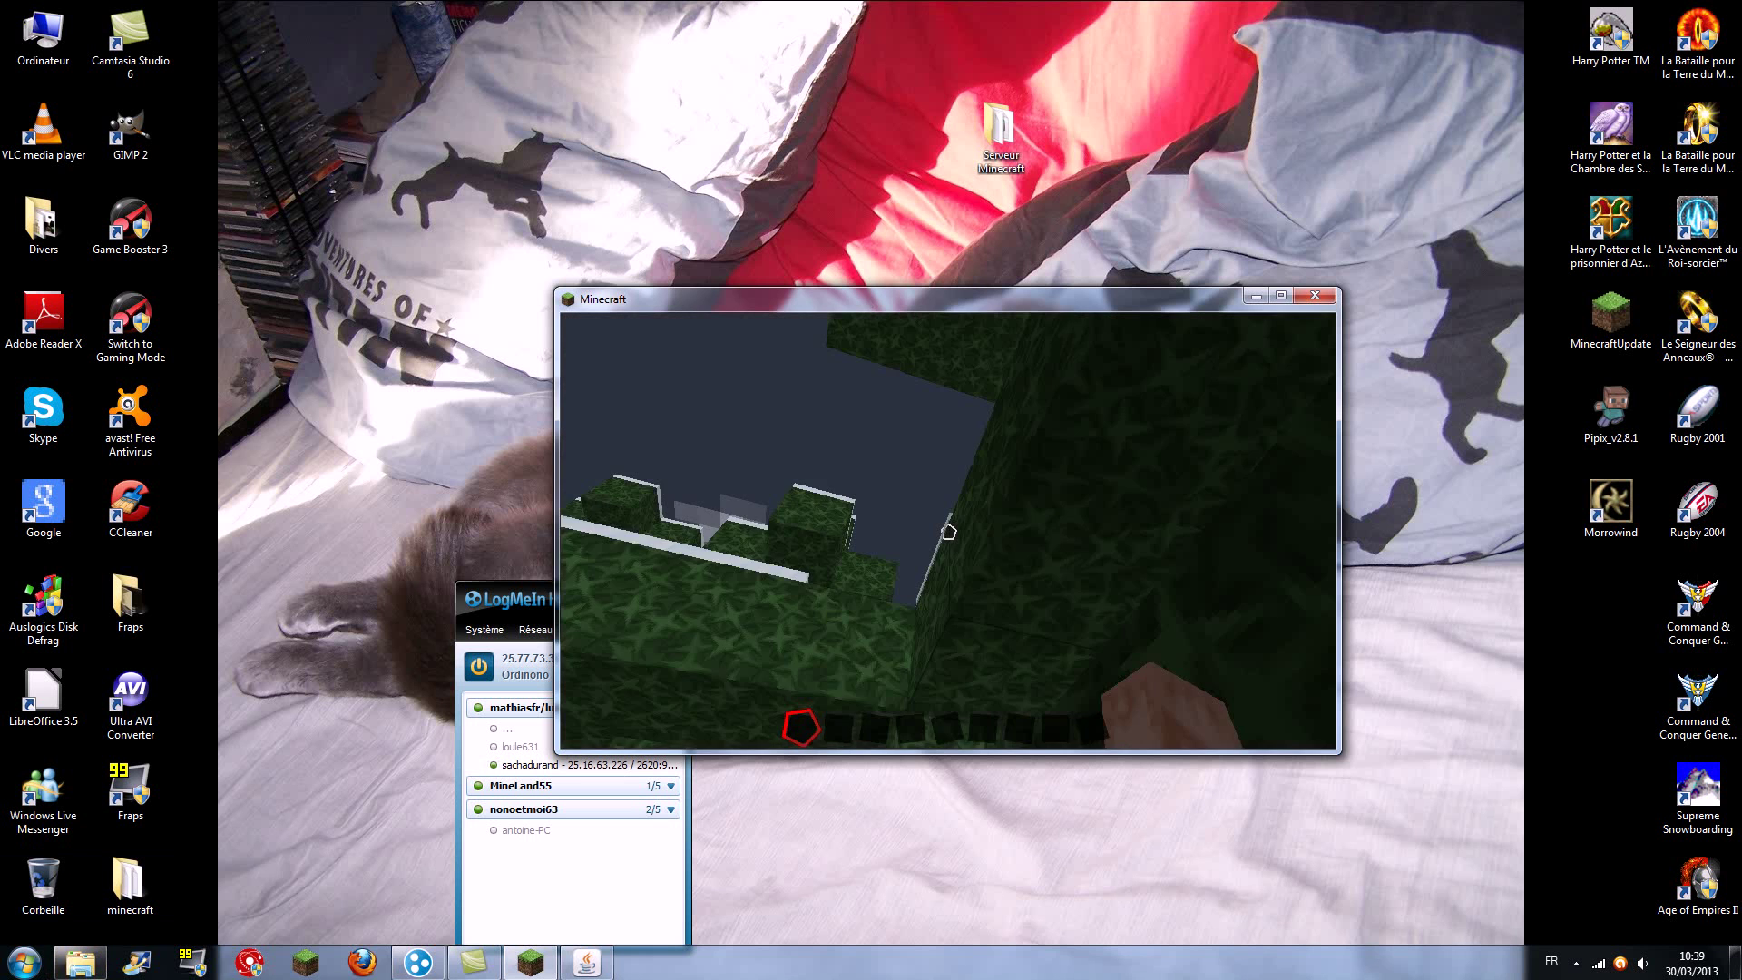
{"action": "mouse_move", "coordinate": [948, 532]}
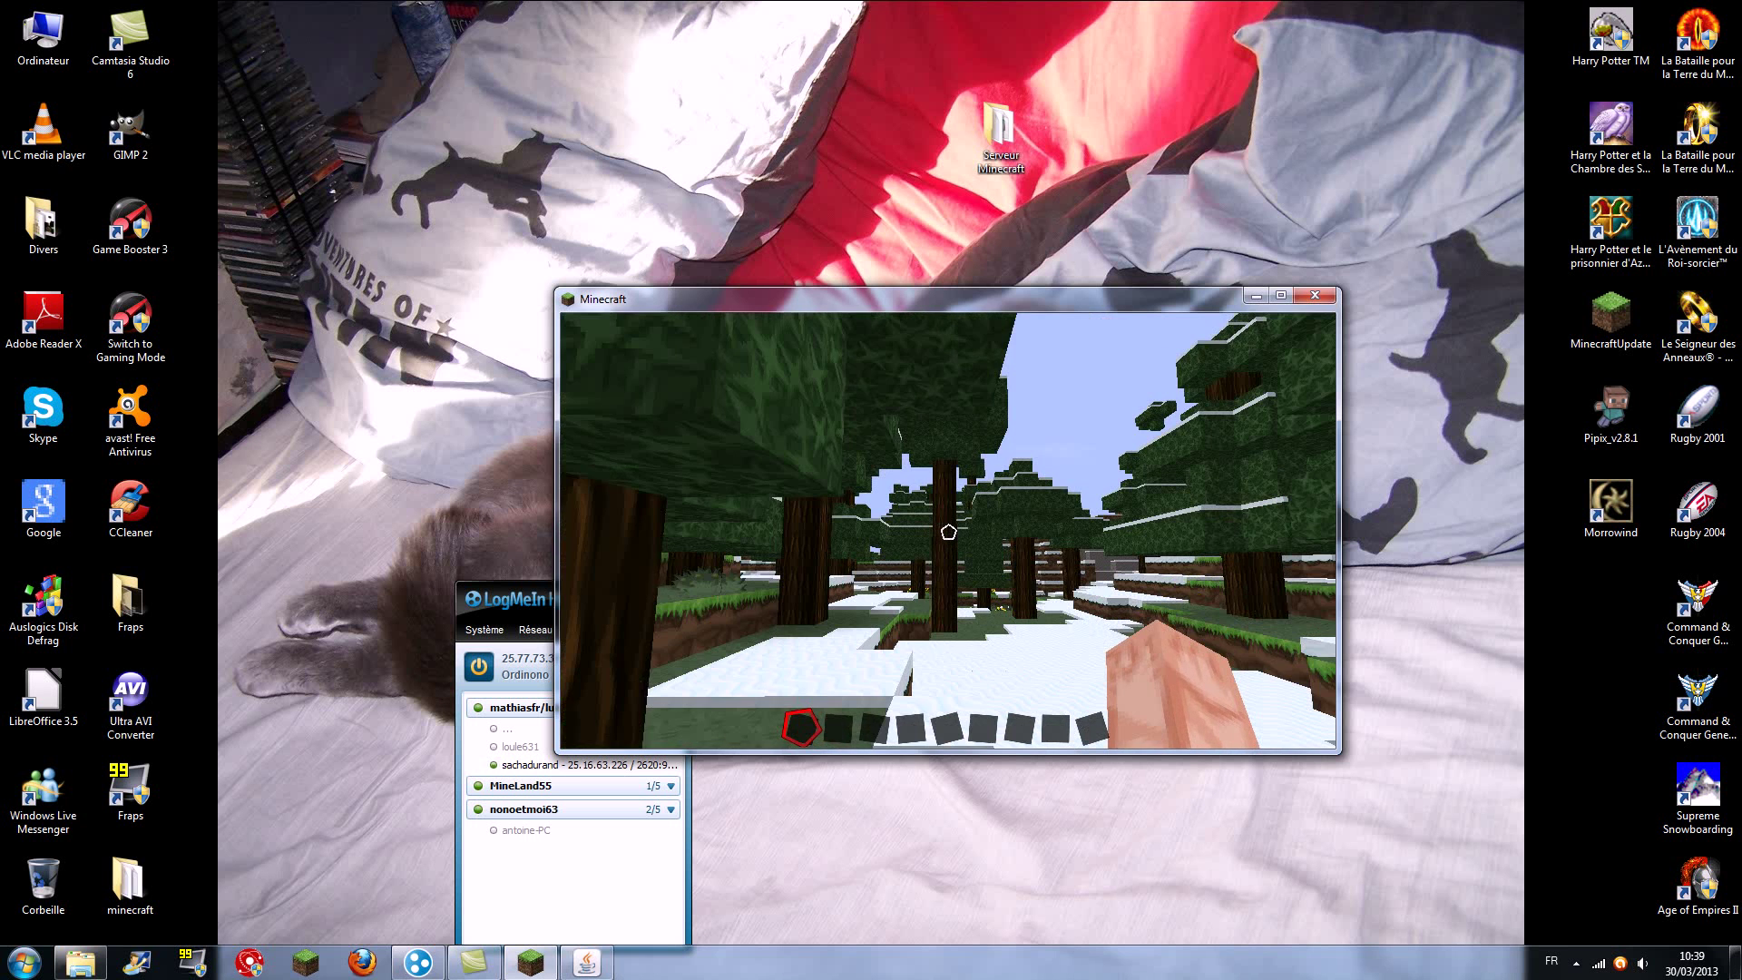
- Disconnect from the server and switch the texture pack to the default look of Minecraft, minimizing the server window
{"action": "key", "text": "Escape"}
{"action": "left_click", "coordinate": [923, 619]}
{"action": "left_click", "coordinate": [912, 655]}
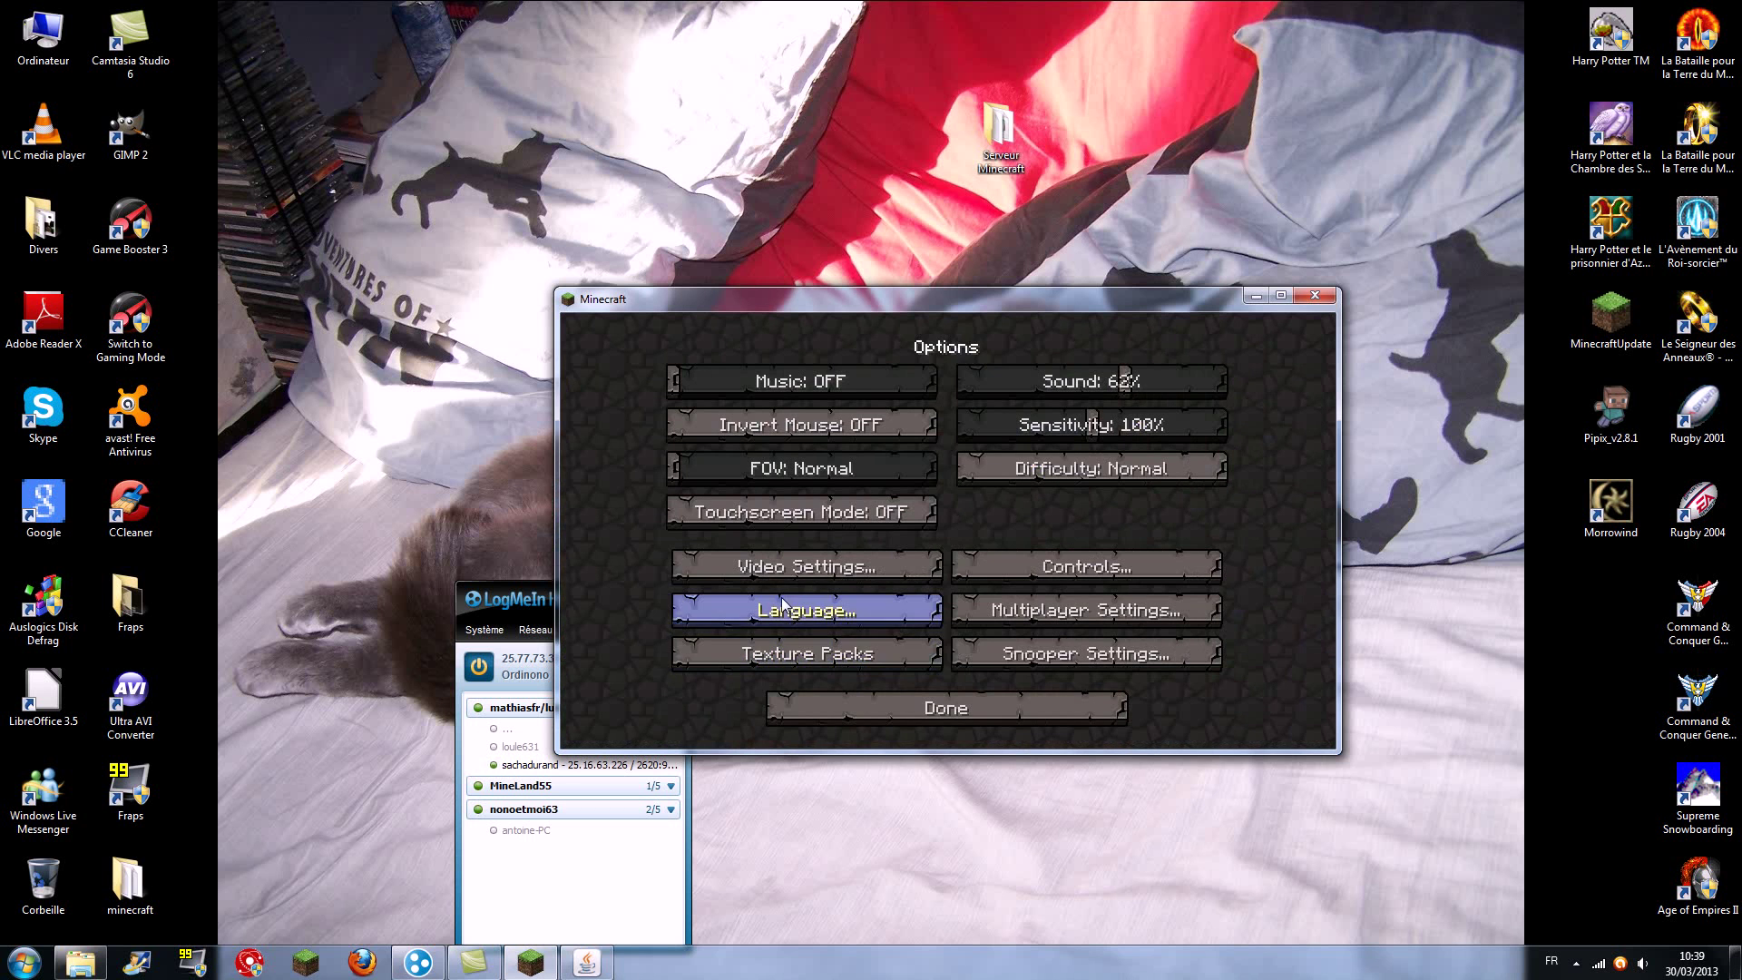
{"action": "left_click", "coordinate": [802, 650]}
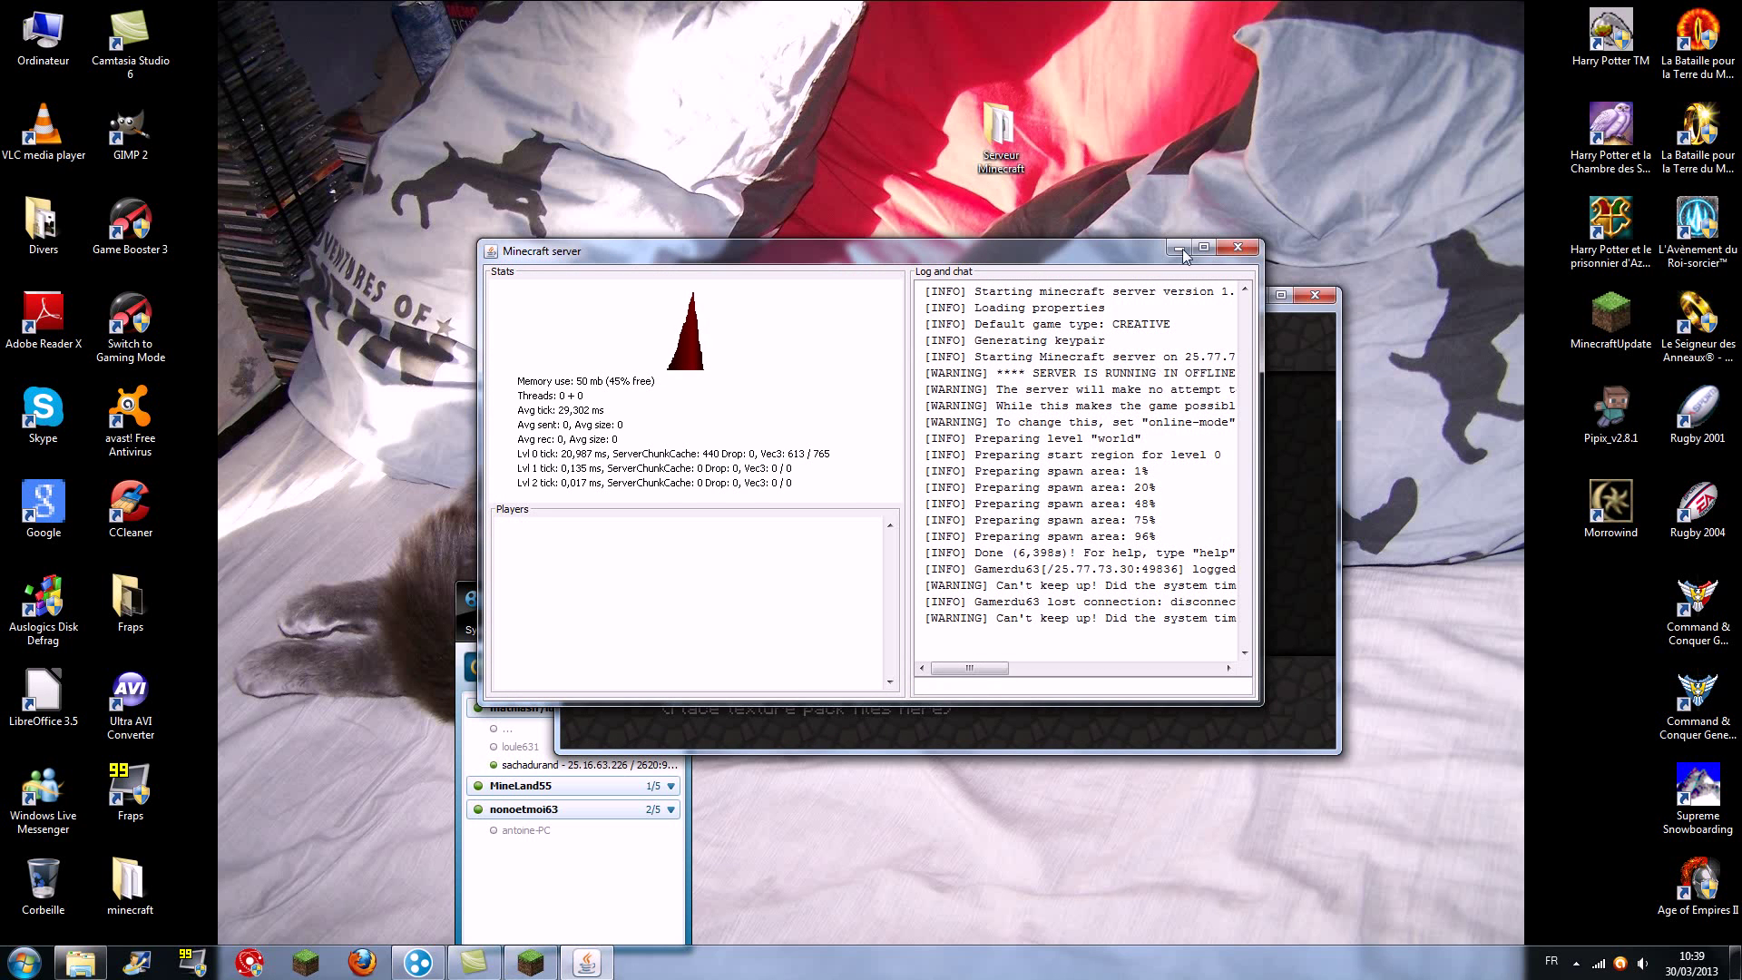
{"action": "left_click_drag", "start_coordinate": [1140, 254], "coordinate": [821, 345]}
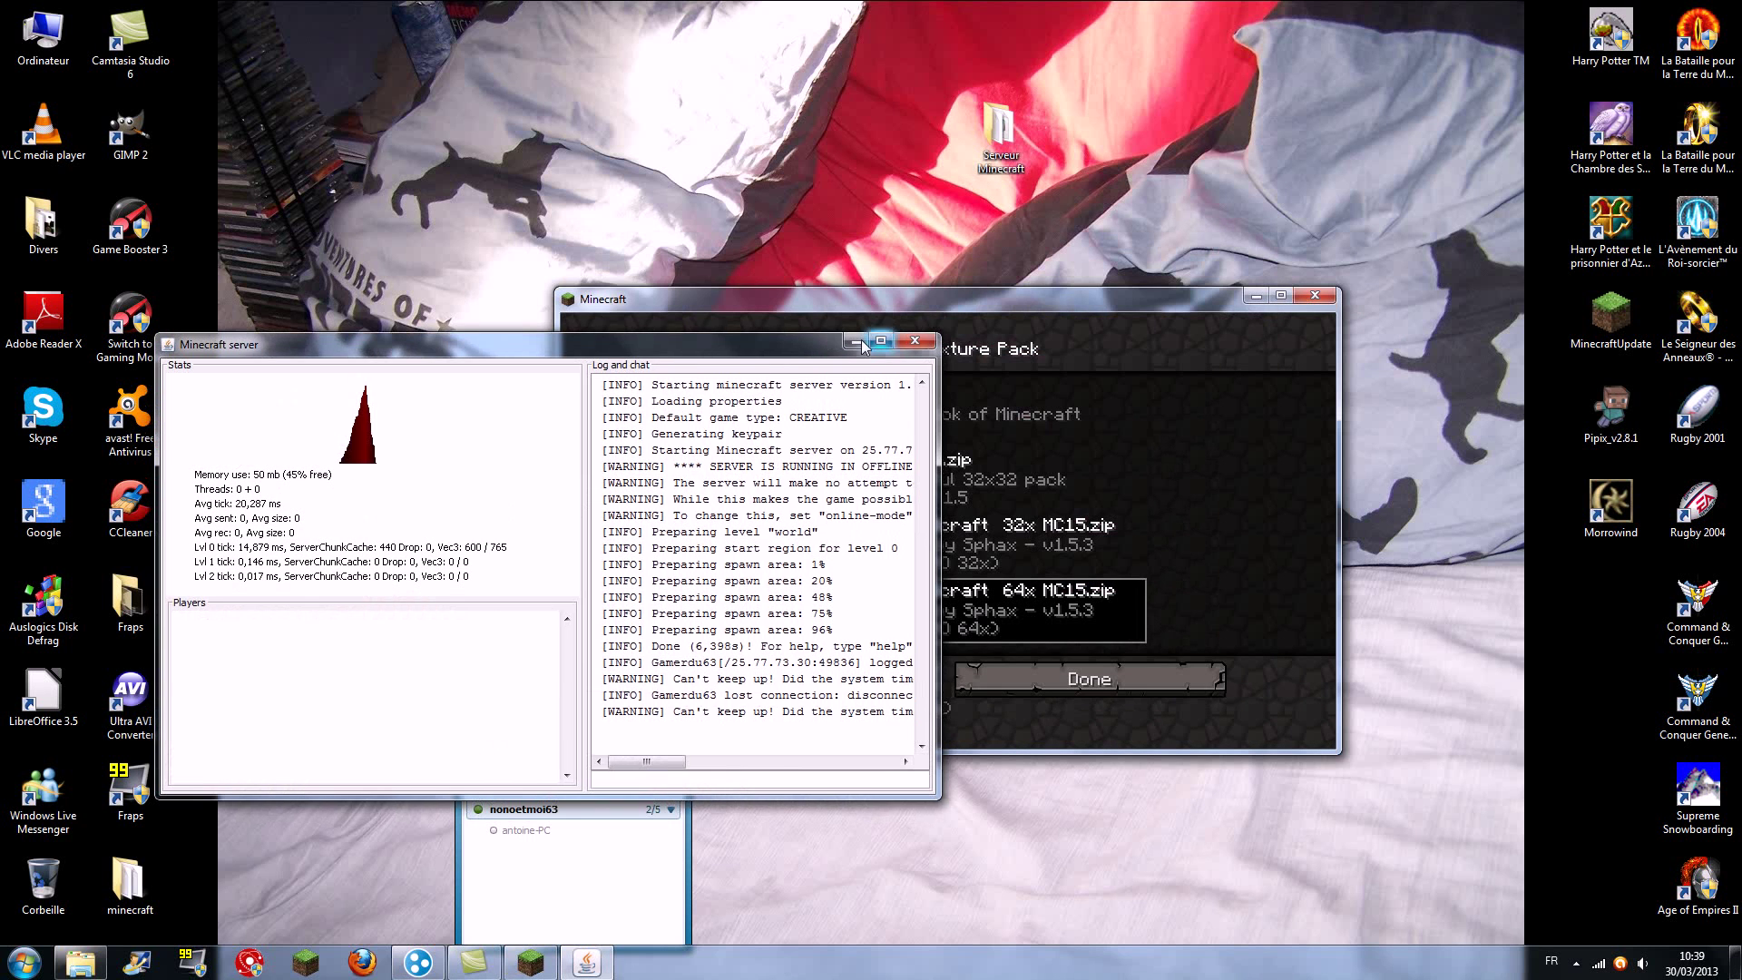
{"action": "left_click", "coordinate": [851, 345]}
{"action": "left_click", "coordinate": [1079, 678]}
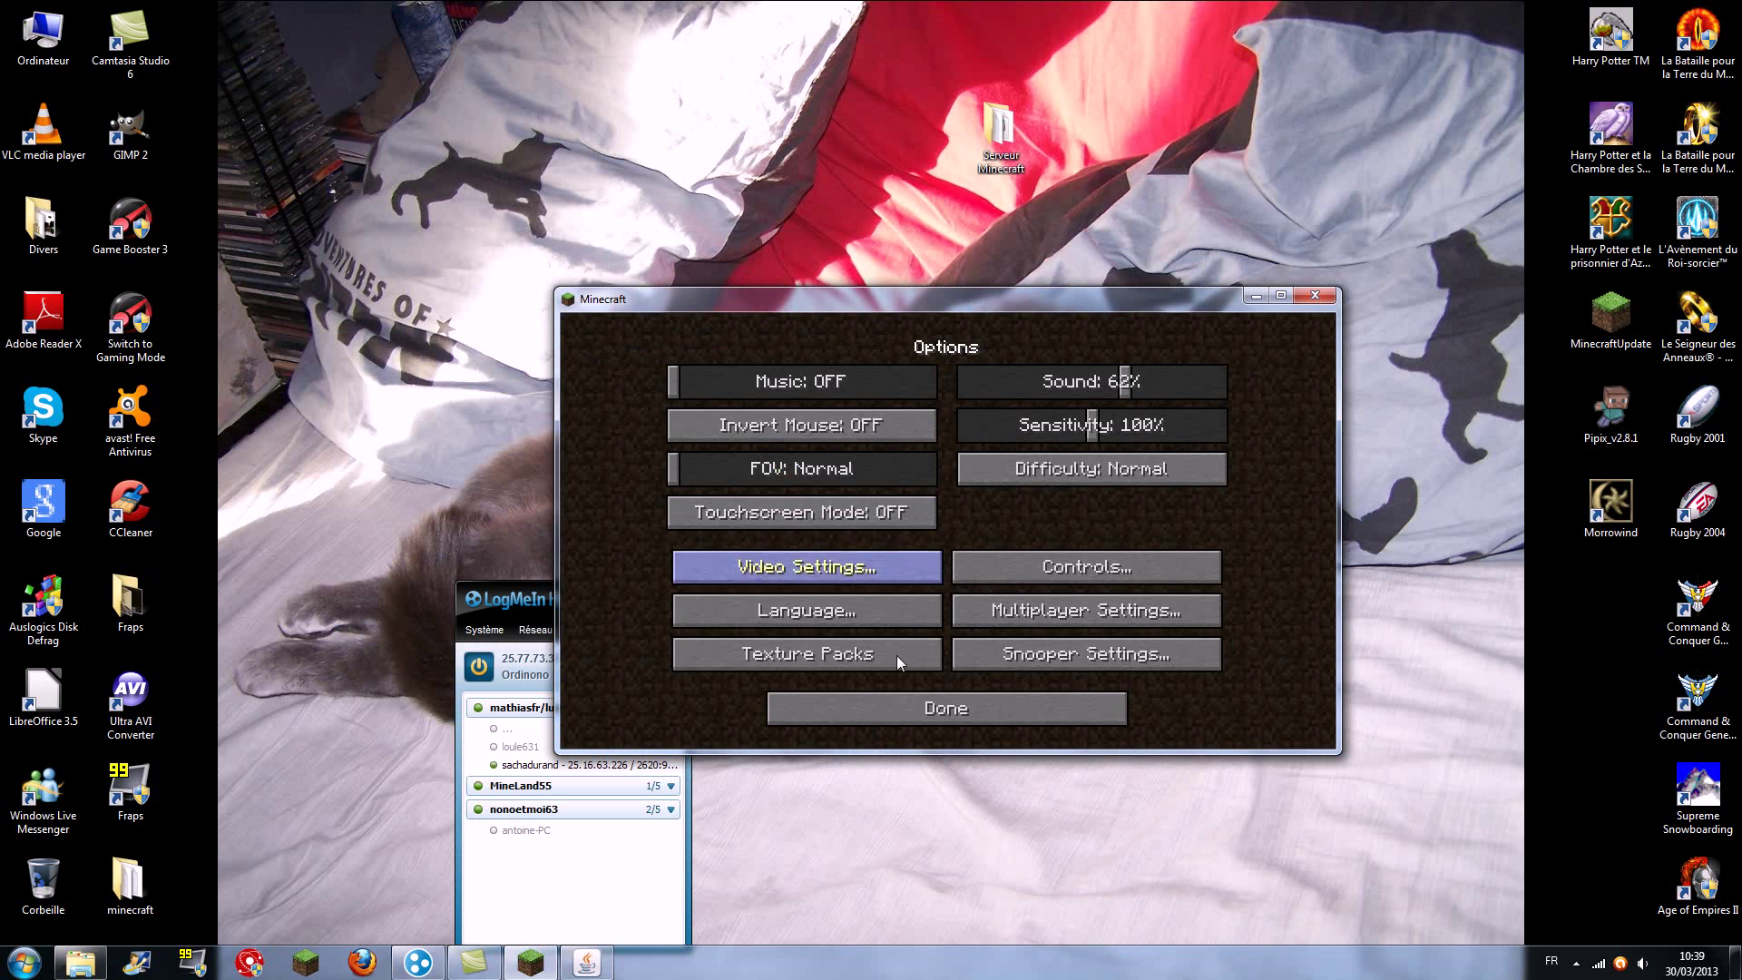
- Return to the multiplayer list and delete the duplicate MinGame server entry
{"action": "left_click", "coordinate": [898, 695]}
{"action": "left_click", "coordinate": [918, 569]}
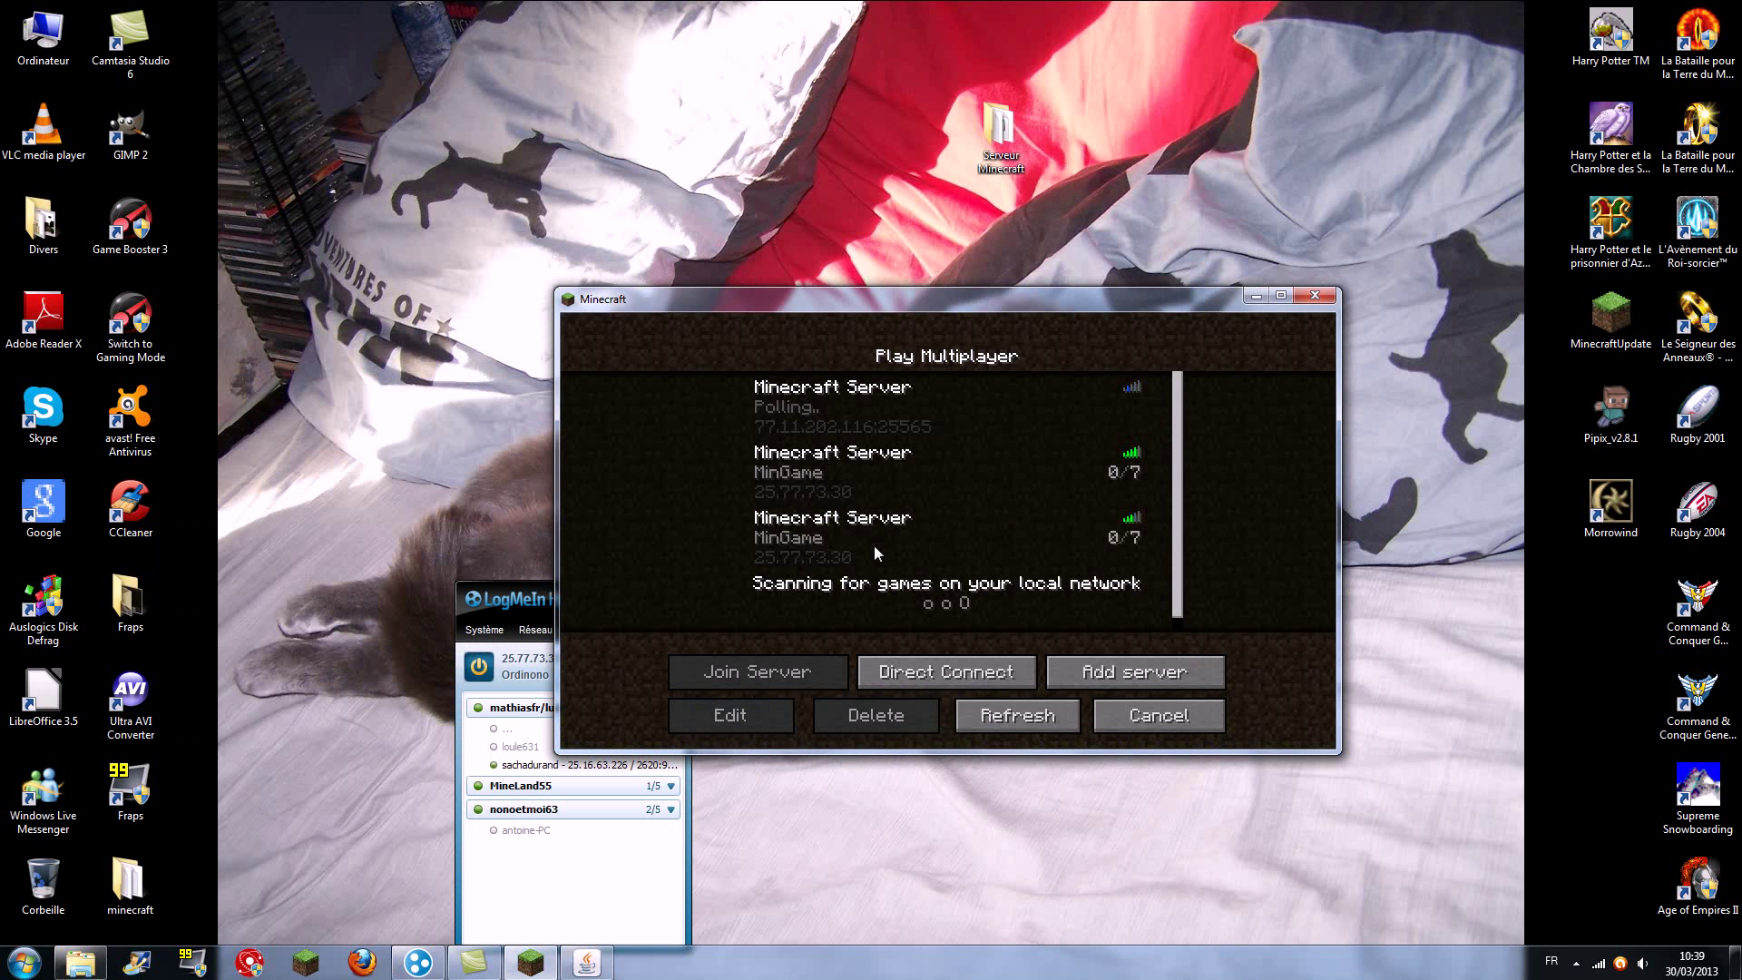
{"action": "left_click", "coordinate": [906, 545]}
{"action": "left_click", "coordinate": [869, 716]}
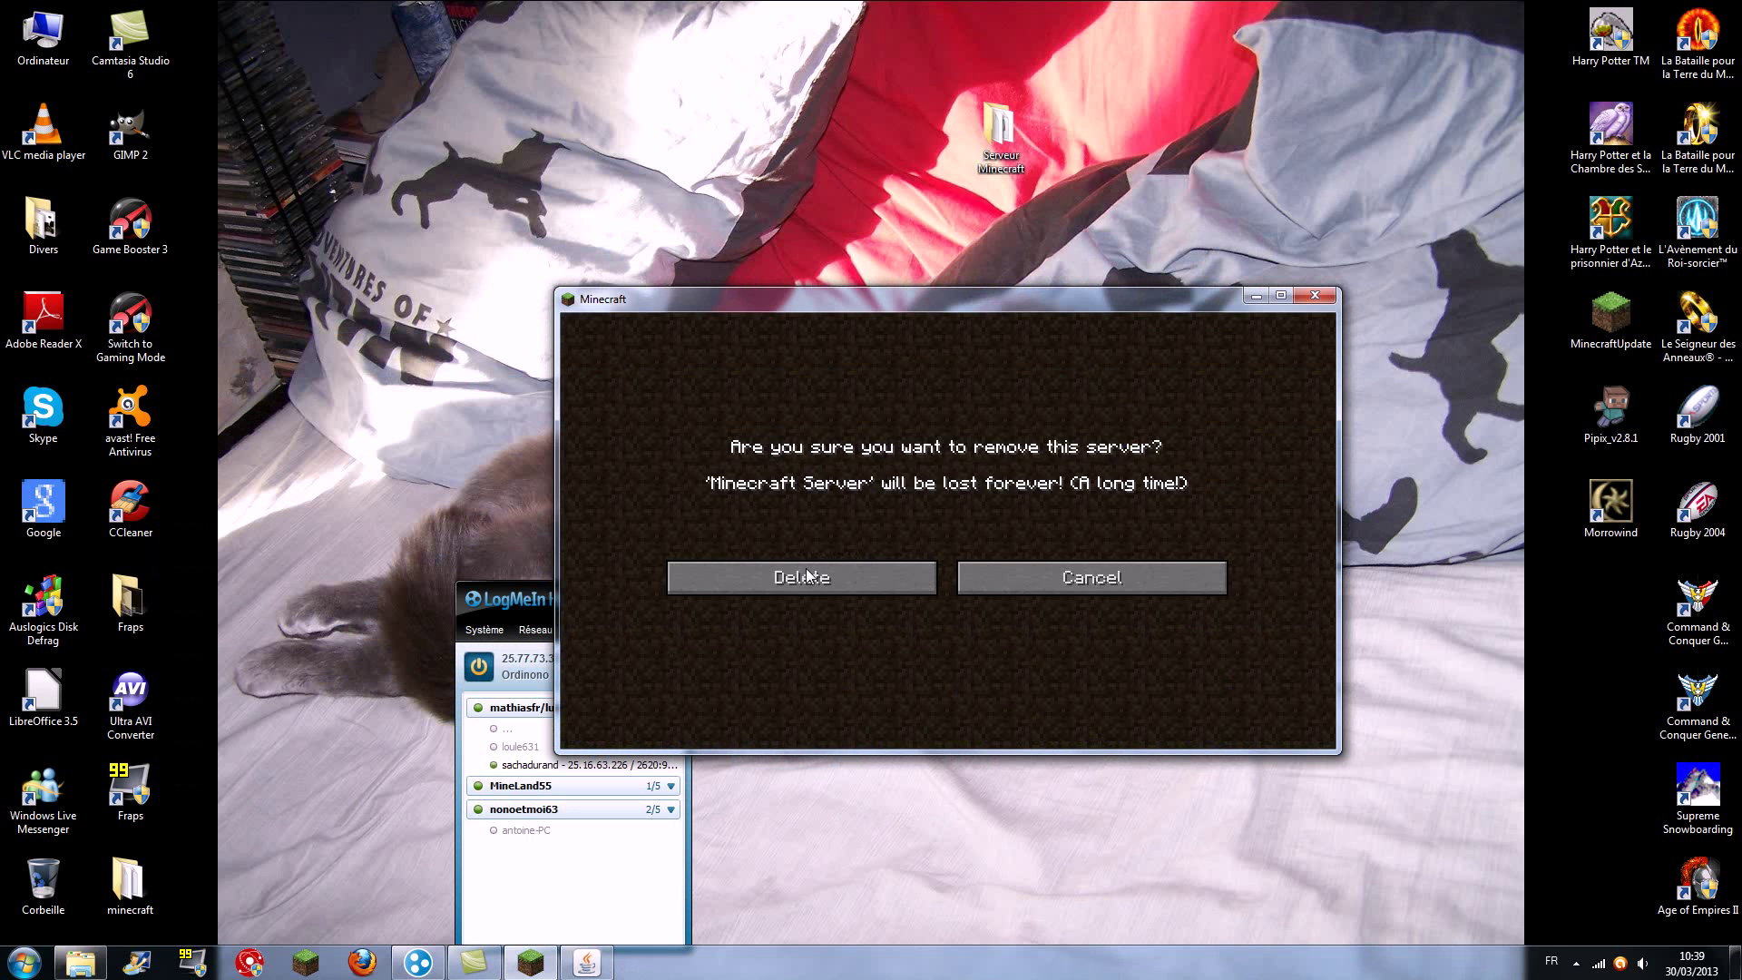
{"action": "left_click", "coordinate": [807, 577]}
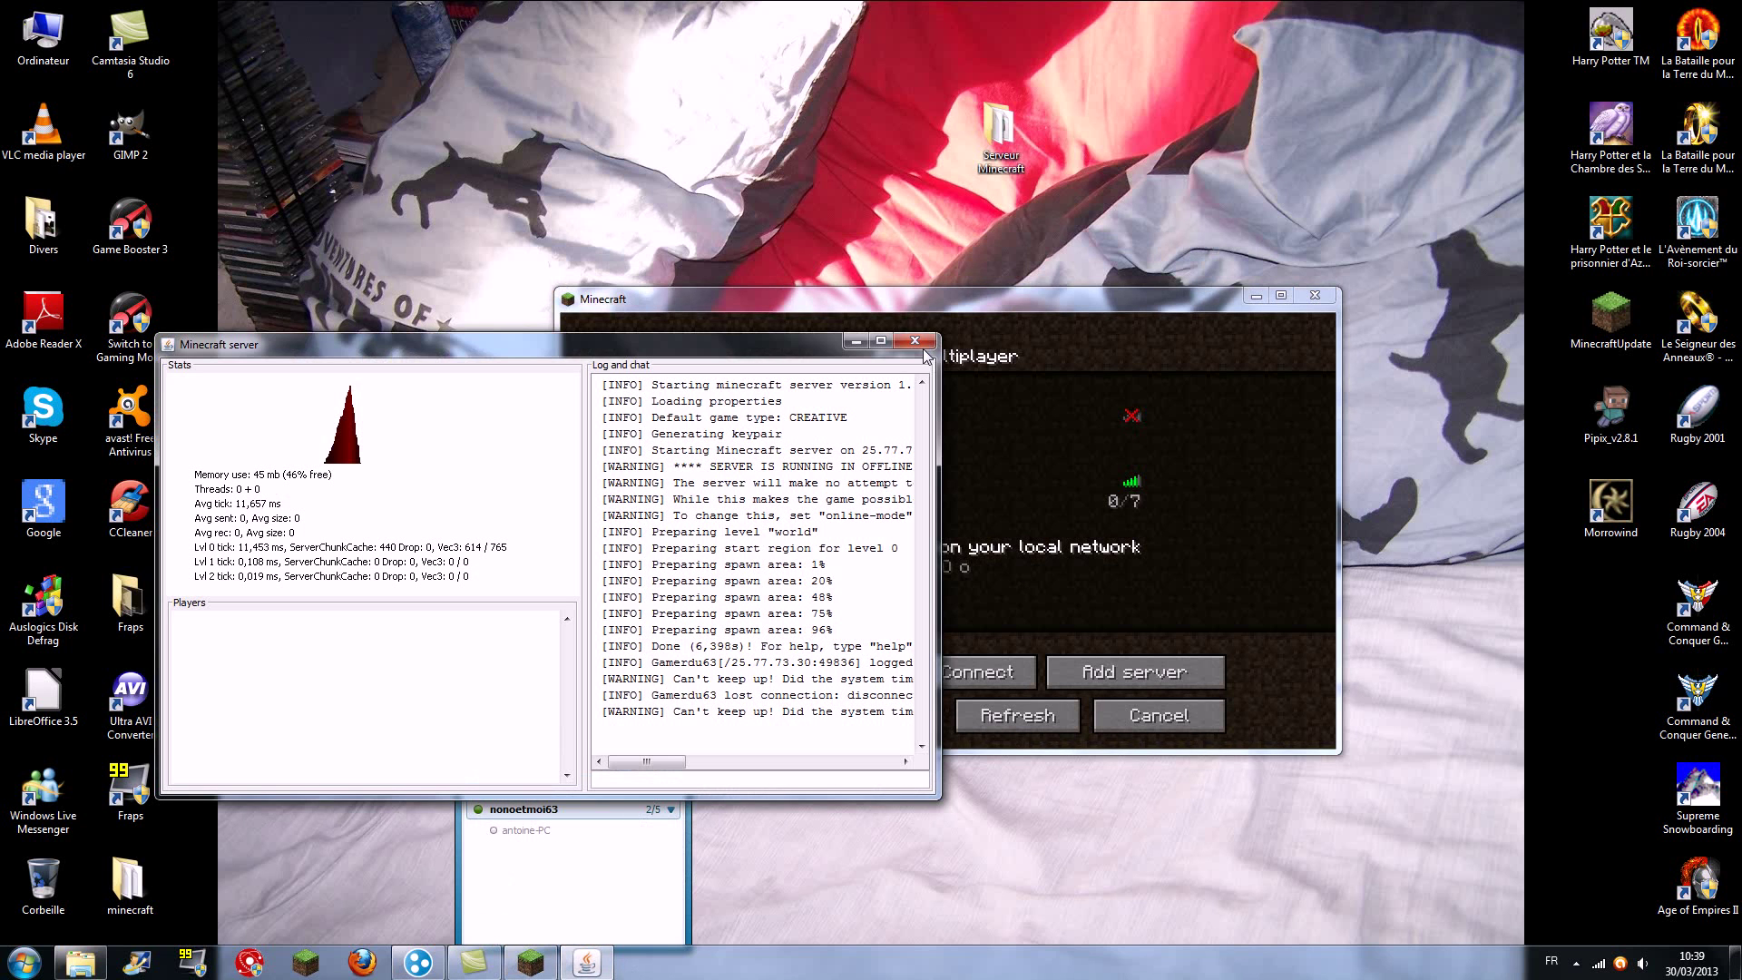
- Close the Minecraft server, then reload the multiplayer list and try to join the 25.77.73.30 entry
{"action": "left_click_drag", "start_coordinate": [949, 299], "coordinate": [988, 228]}
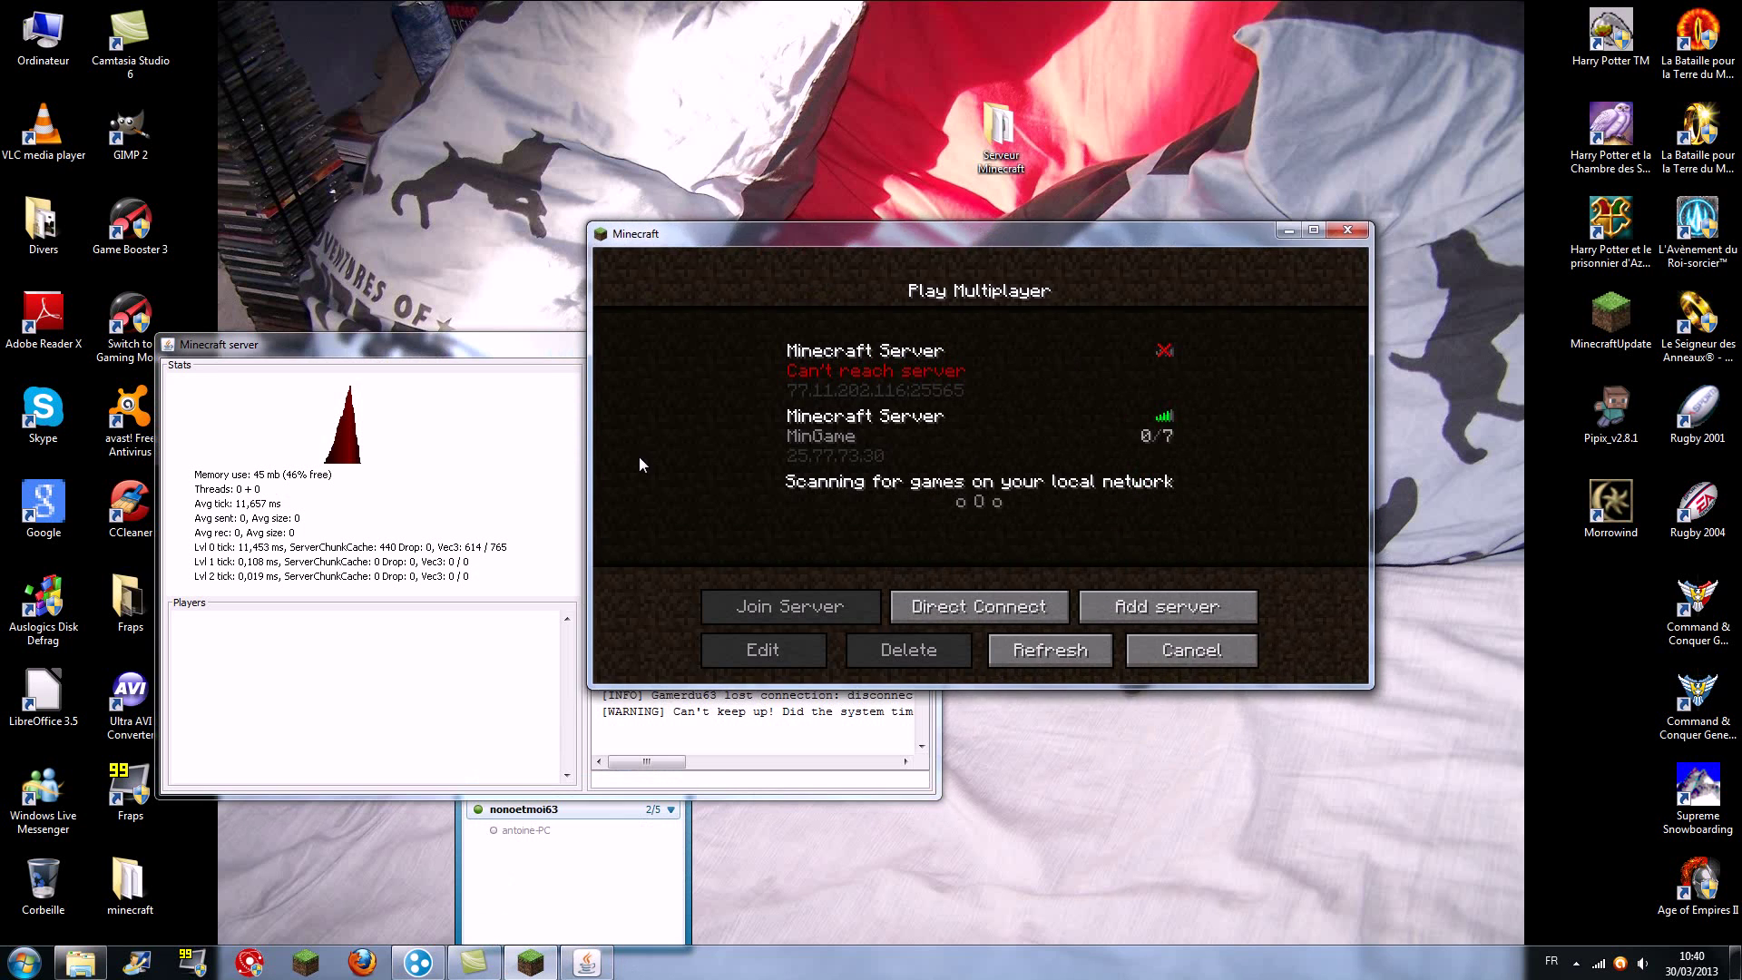
{"action": "left_click", "coordinate": [1134, 648]}
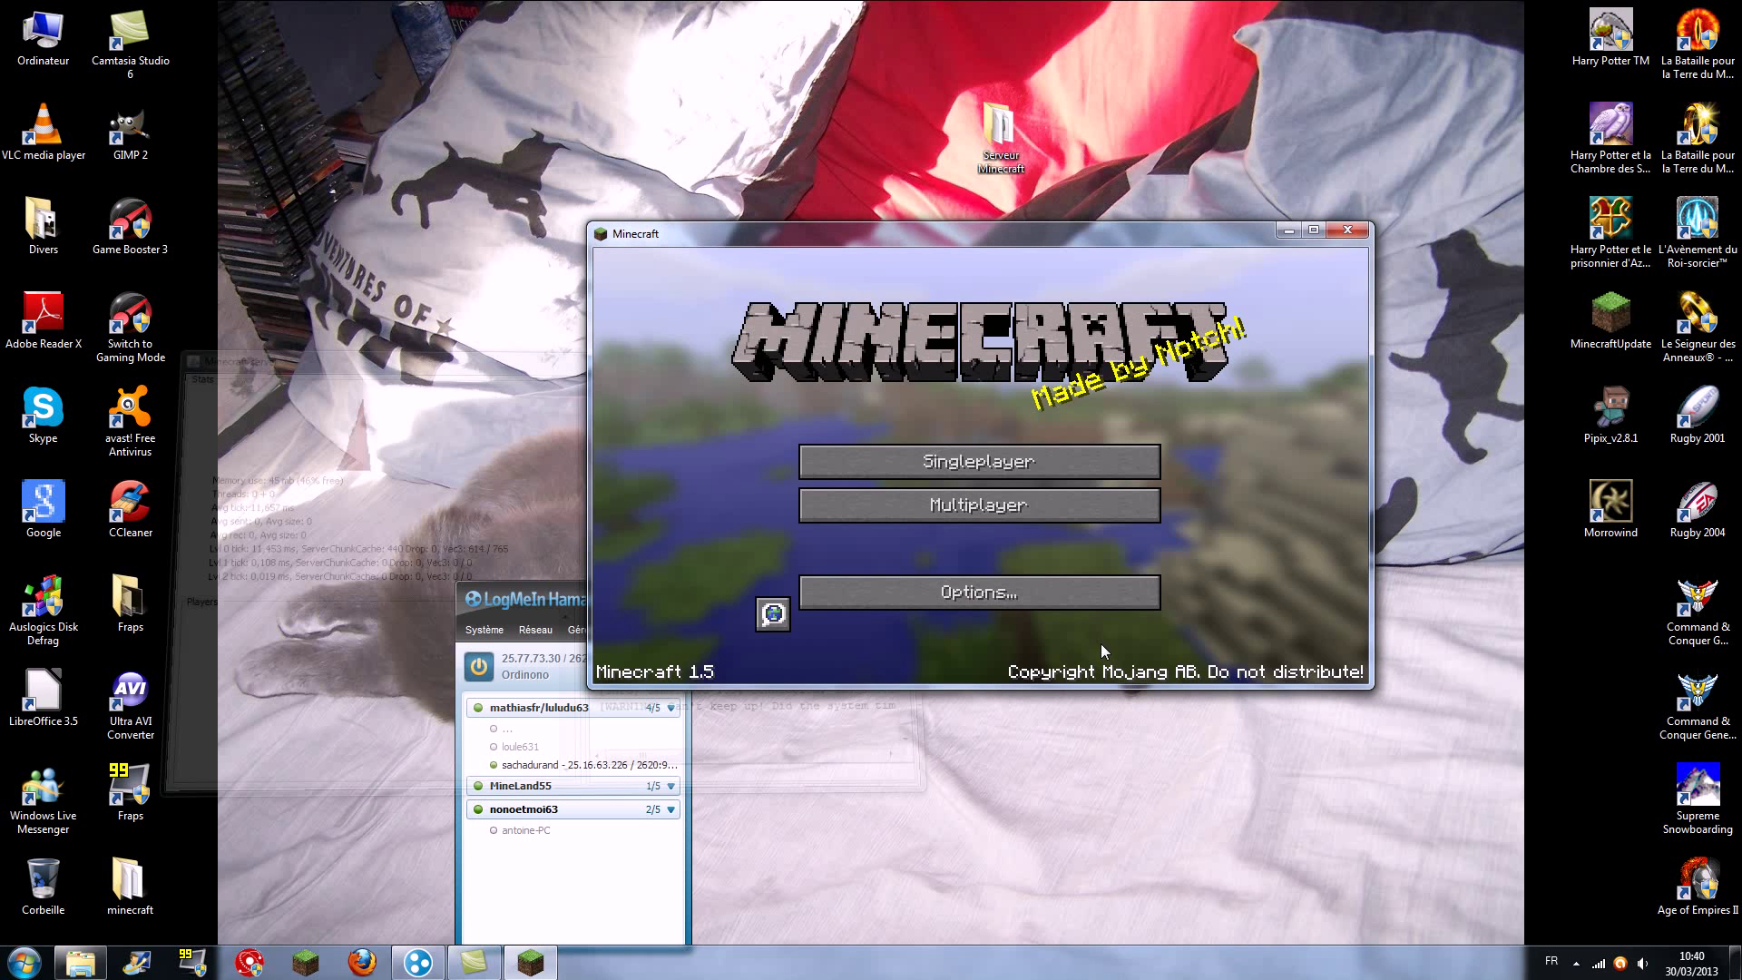
{"action": "left_click", "coordinate": [1052, 497]}
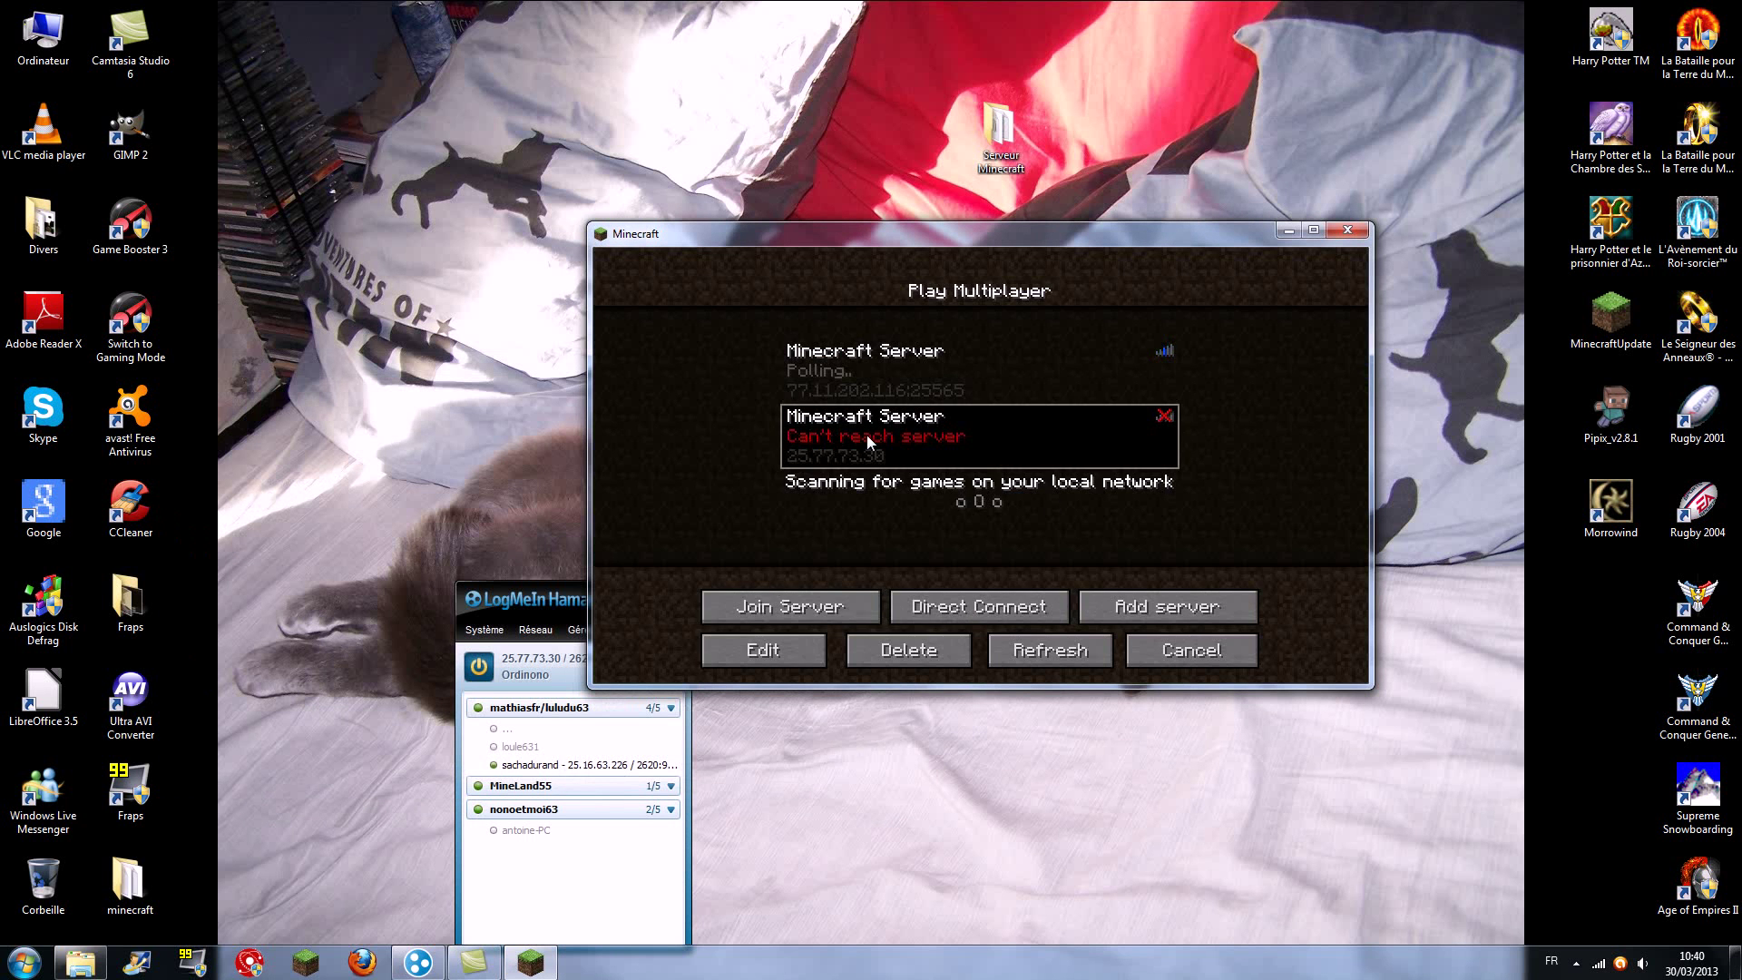
{"action": "double_click", "coordinate": [867, 434]}
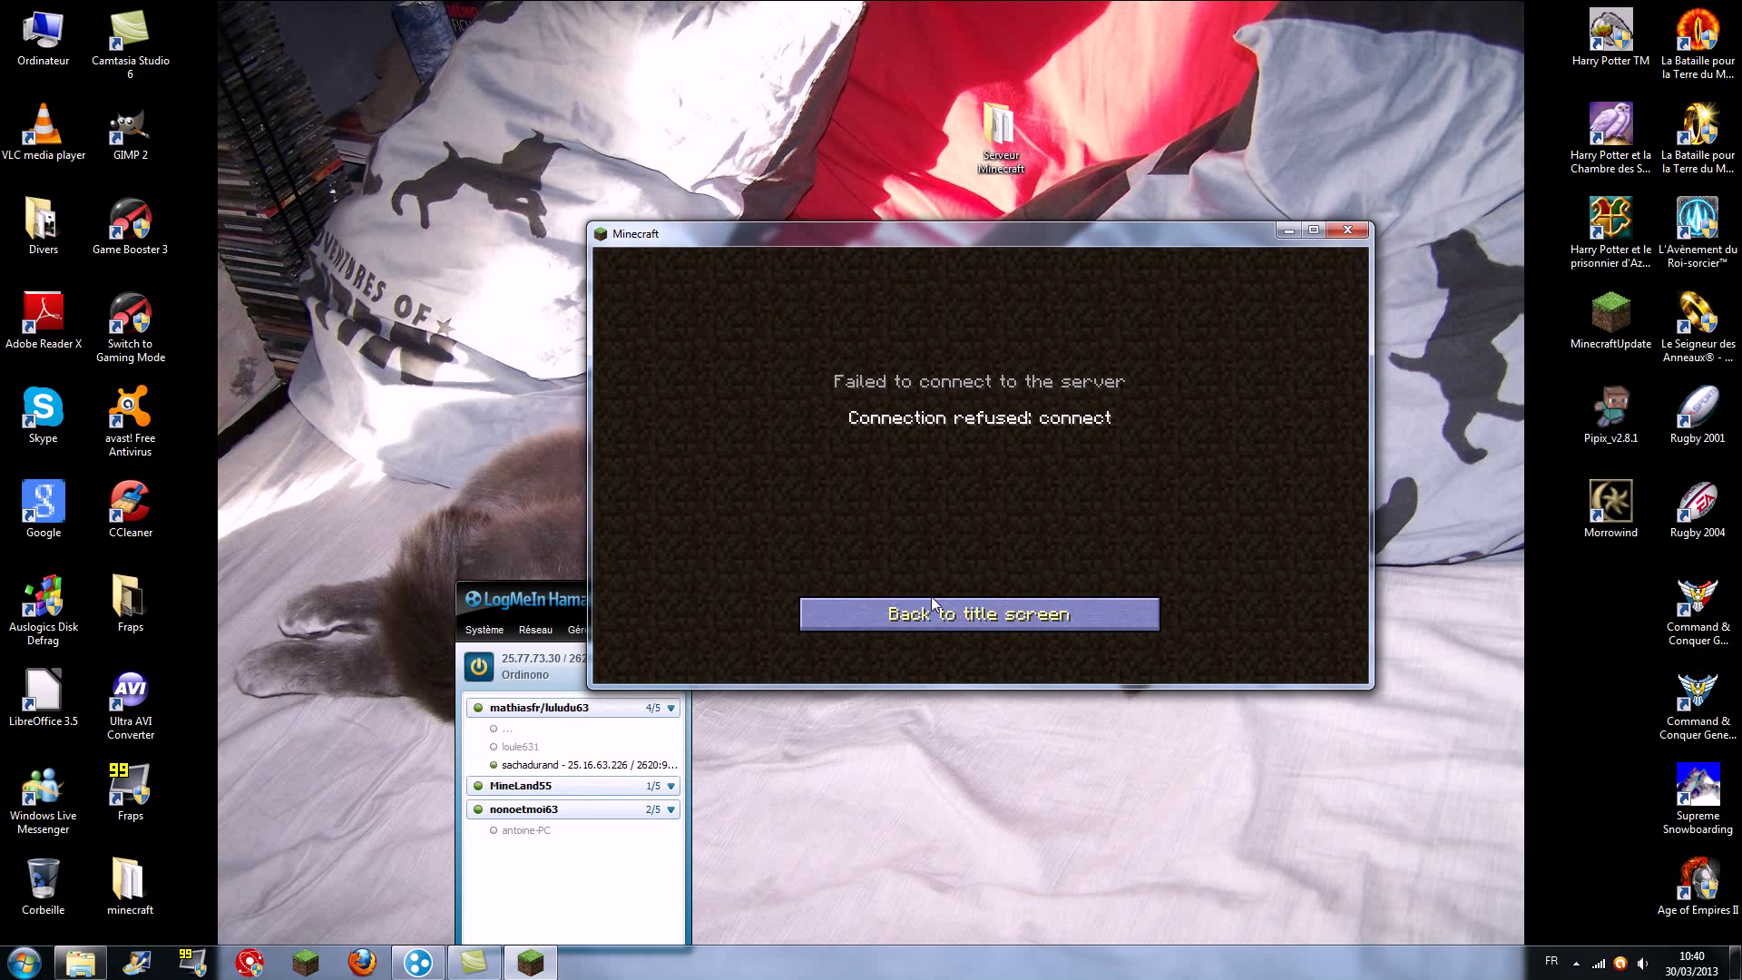
{"action": "left_click", "coordinate": [987, 626]}
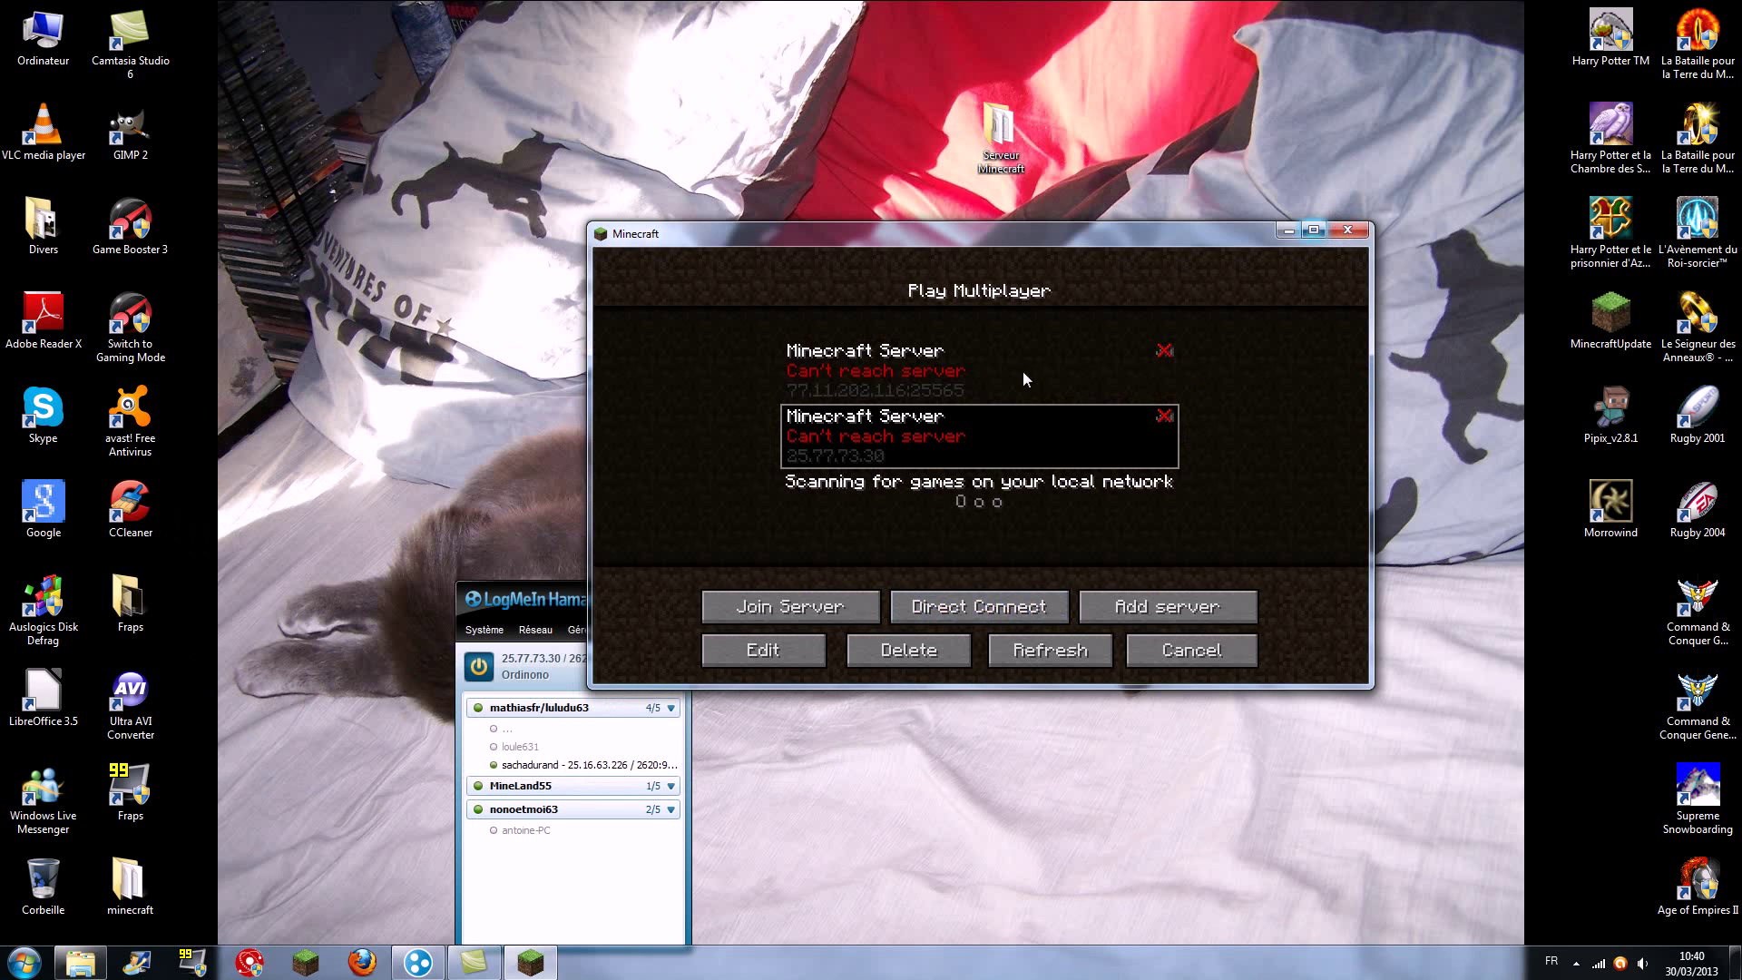
- Close Minecraft and move the Hamachi window towards the middle of the desktop
{"action": "left_click", "coordinate": [1345, 231]}
{"action": "left_click_drag", "start_coordinate": [607, 590], "coordinate": [790, 417]}
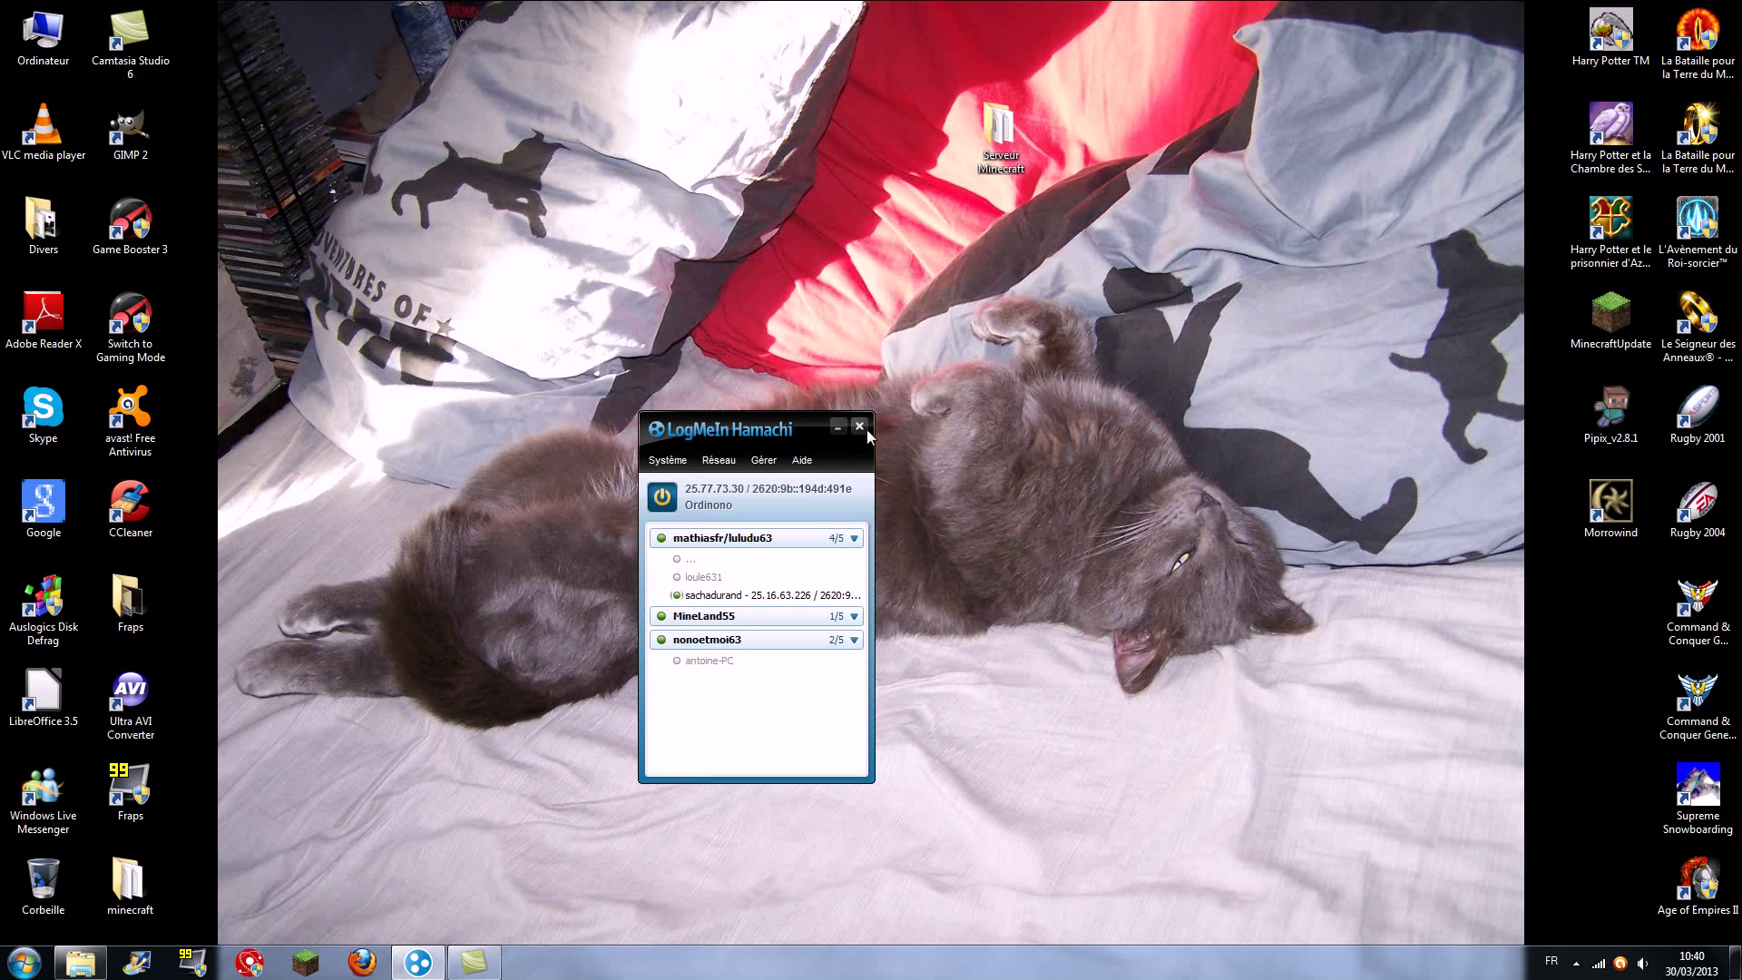